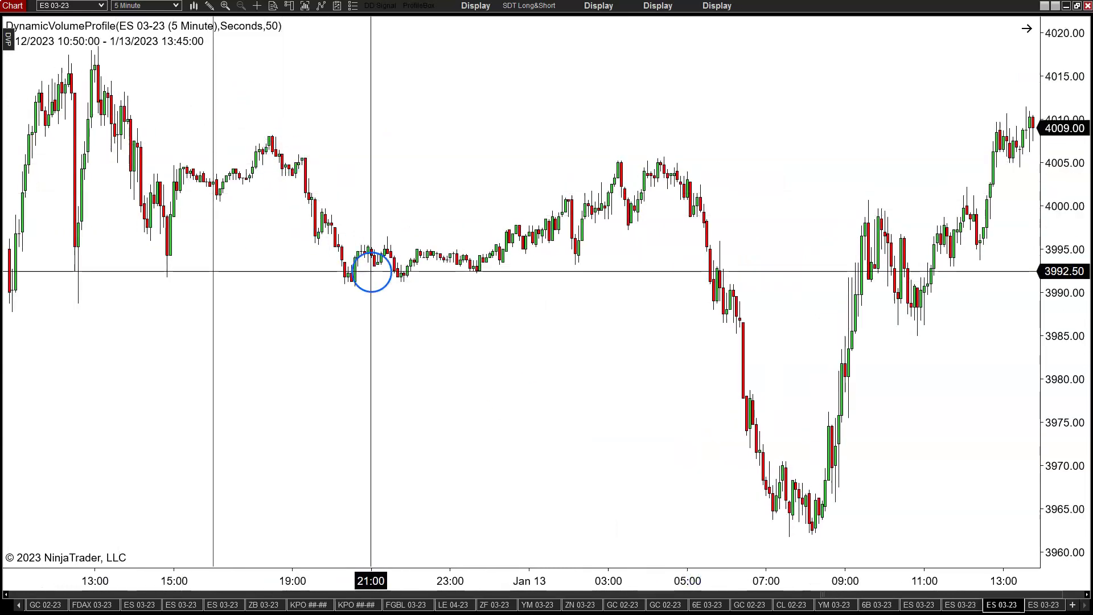
- Examine the ES 03-23 5-minute price action across January 12 and 13, and check the 1-minute order flow chart starting at 09:02
{"action": "left_click_drag", "start_coordinate": [178, 412], "coordinate": [230, 408]}
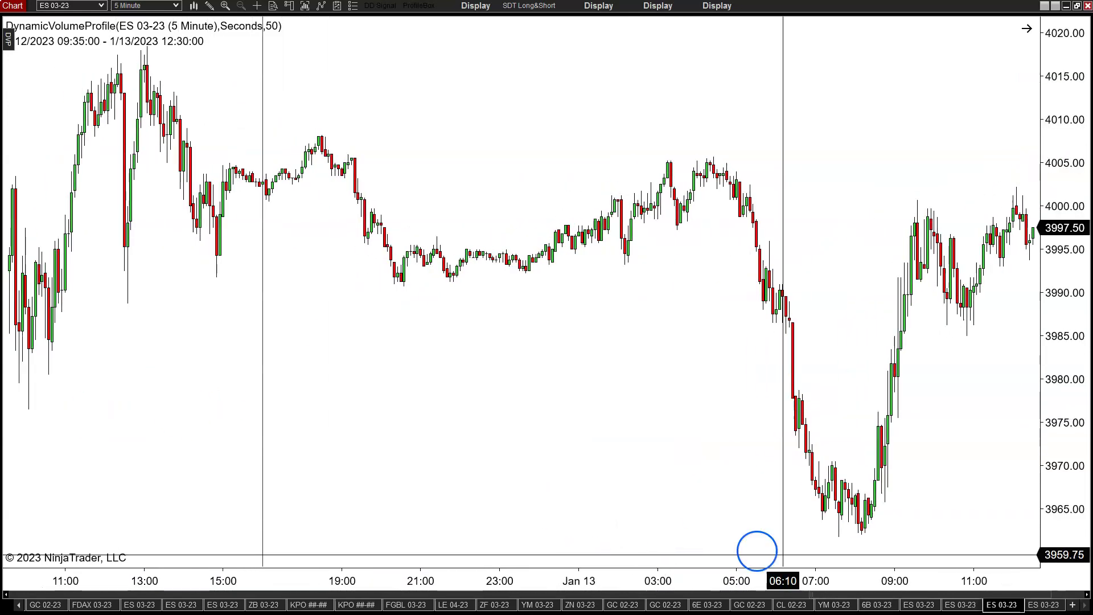
{"action": "left_click_drag", "start_coordinate": [1044, 593], "coordinate": [759, 561]}
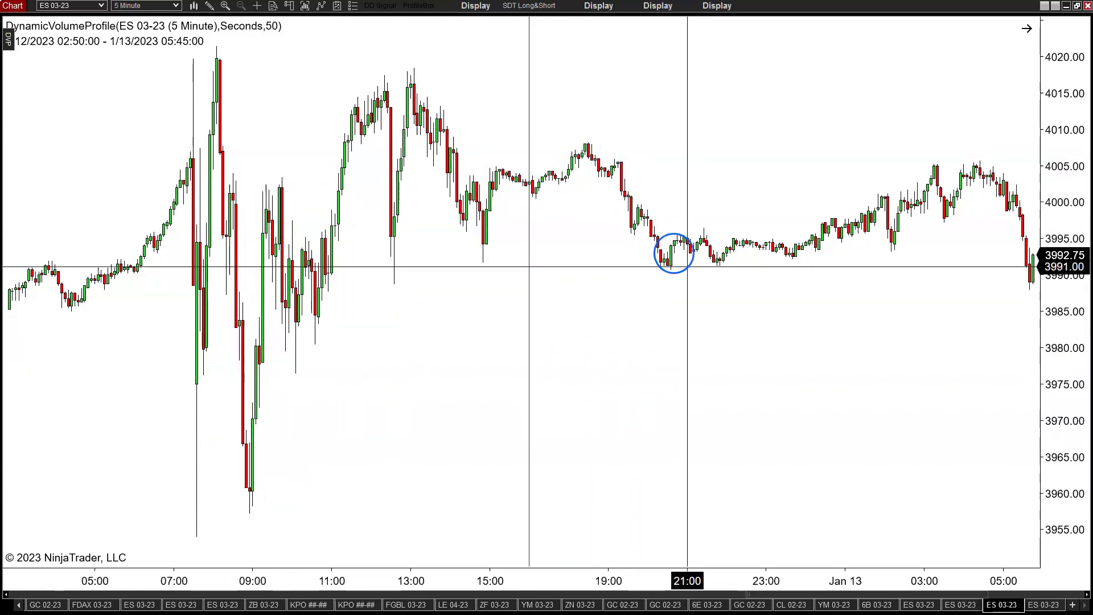
{"action": "left_click_drag", "start_coordinate": [835, 332], "coordinate": [781, 350]}
{"action": "scroll", "coordinate": [780, 350], "scroll_direction": "down", "scroll_amount": 10}
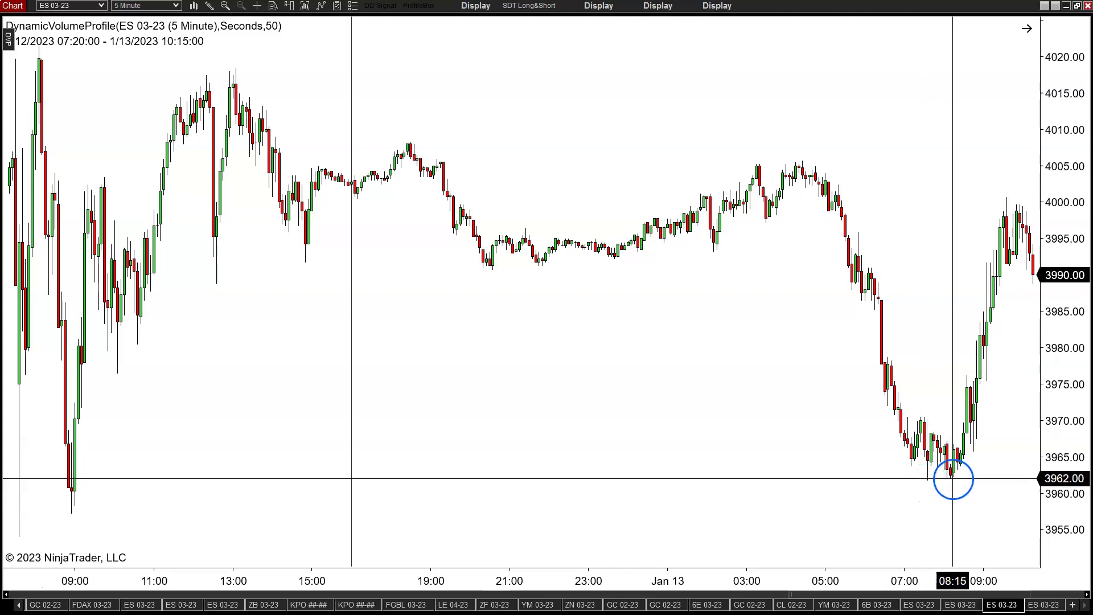
{"action": "left_click", "coordinate": [1023, 596]}
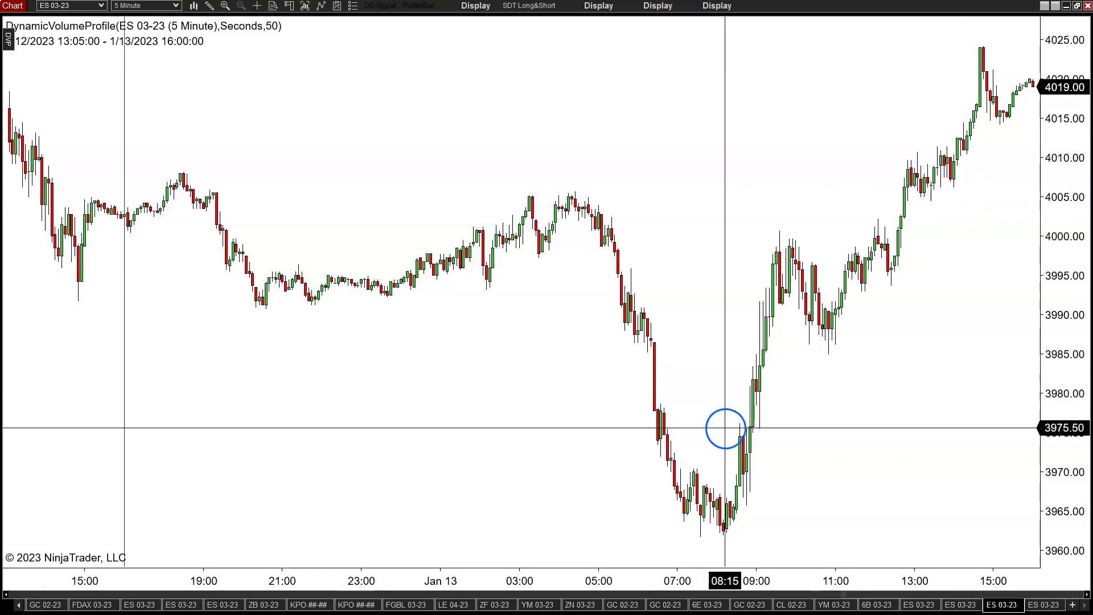
{"action": "left_click", "coordinate": [1041, 608]}
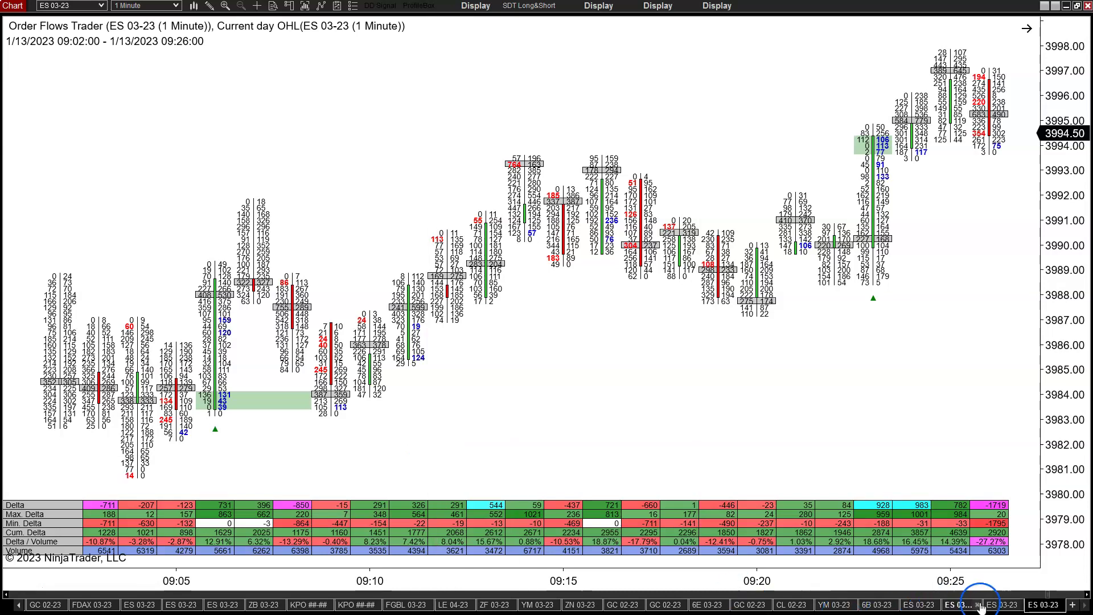
{"action": "left_click", "coordinate": [995, 605]}
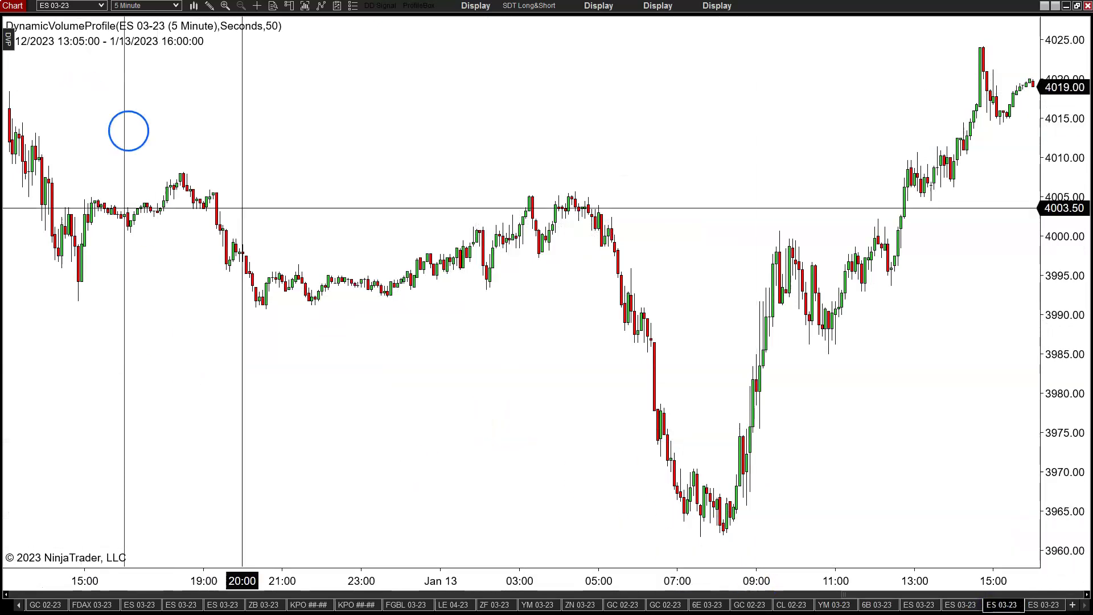
- Add a volume profile box from the January 12 session break to 16:00 on January 13
{"action": "left_click", "coordinate": [10, 37]}
{"action": "left_click", "coordinate": [37, 41]}
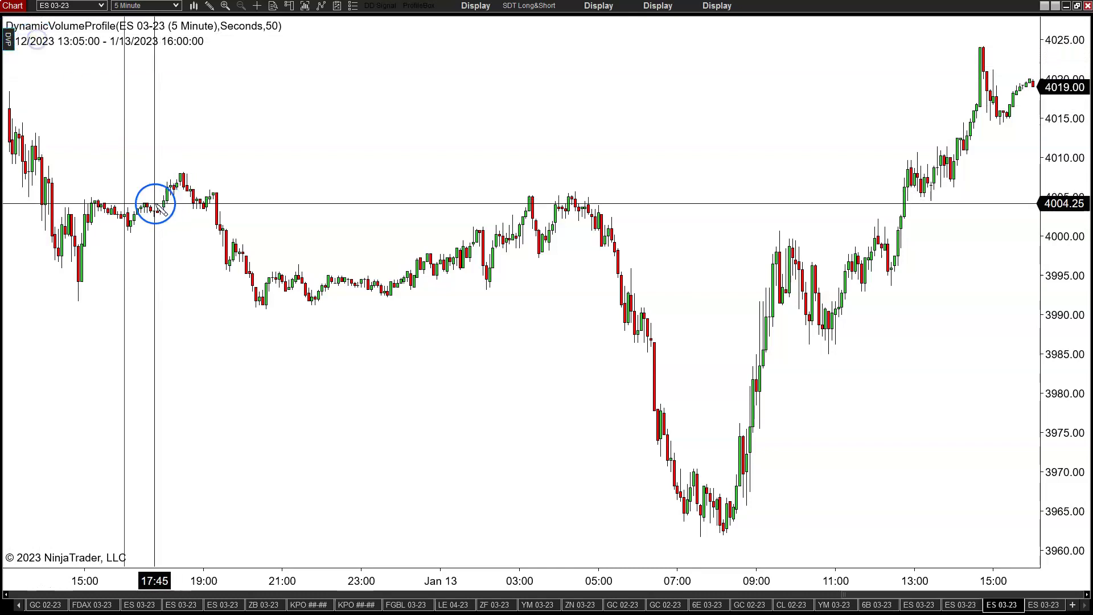
{"action": "mouse_move", "coordinate": [127, 219]}
{"action": "left_mouse_down"}
{"action": "mouse_move", "coordinate": [1044, 163]}
{"action": "mouse_move", "coordinate": [1033, 172]}
{"action": "left_mouse_up"}
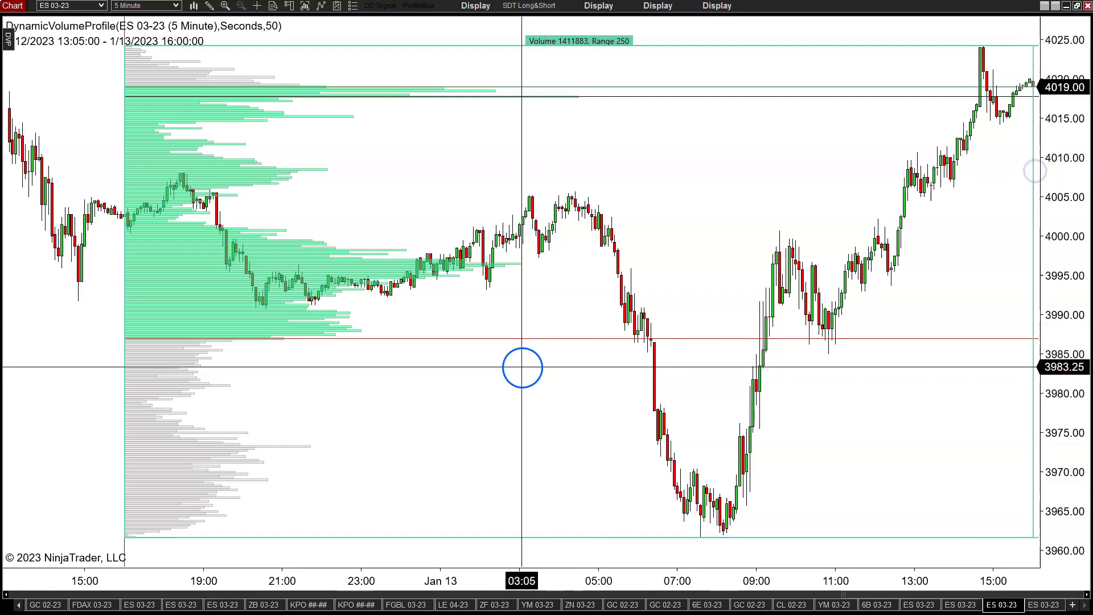
- Add a new volume profile box over the full January 12 session, from one session break to the next
{"action": "left_click_drag", "start_coordinate": [639, 578], "coordinate": [805, 576]}
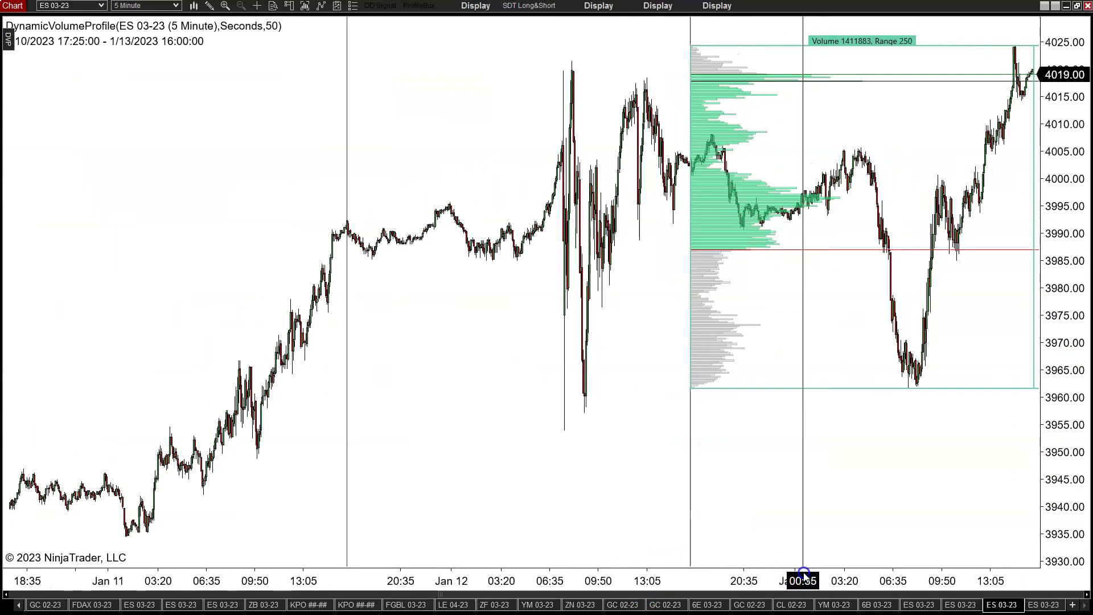
{"action": "left_click", "coordinate": [8, 43]}
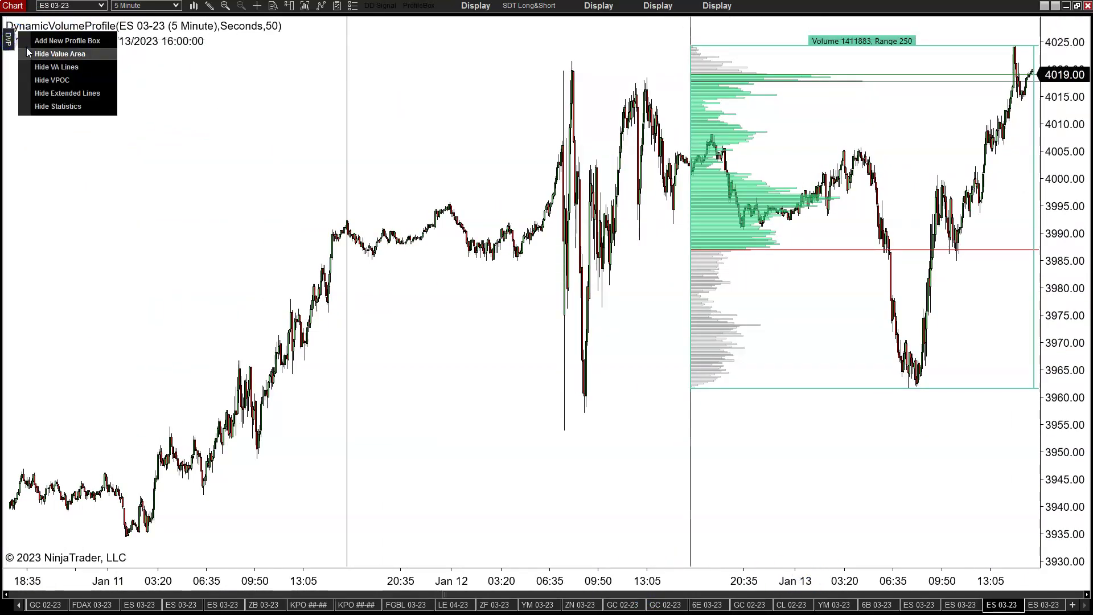
{"action": "mouse_move", "coordinate": [348, 230]}
{"action": "left_mouse_down"}
{"action": "mouse_move", "coordinate": [700, 220]}
{"action": "mouse_move", "coordinate": [691, 220]}
{"action": "left_mouse_up"}
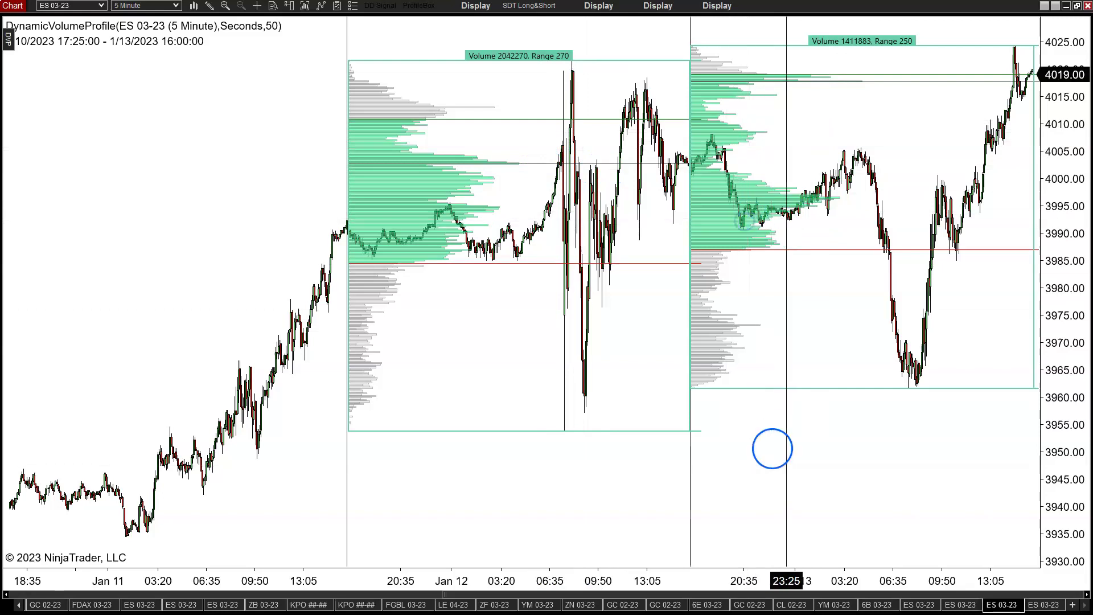
- Delete the volume profile box covering the full January 13 session
{"action": "left_click", "coordinate": [1002, 597]}
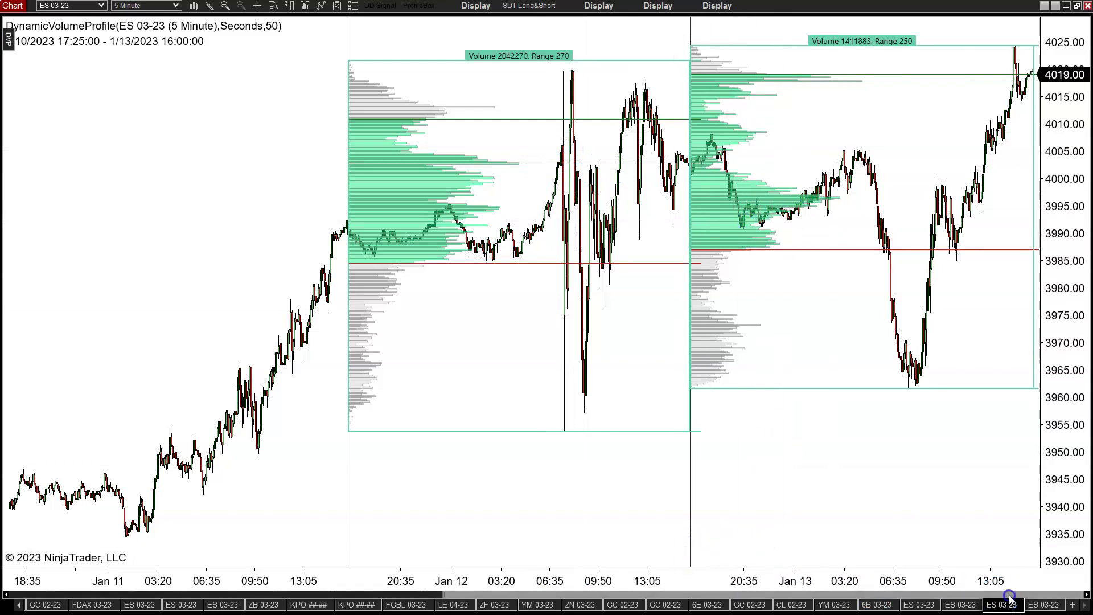
{"action": "left_click_drag", "start_coordinate": [712, 580], "coordinate": [585, 580]}
{"action": "left_click", "coordinate": [602, 485]}
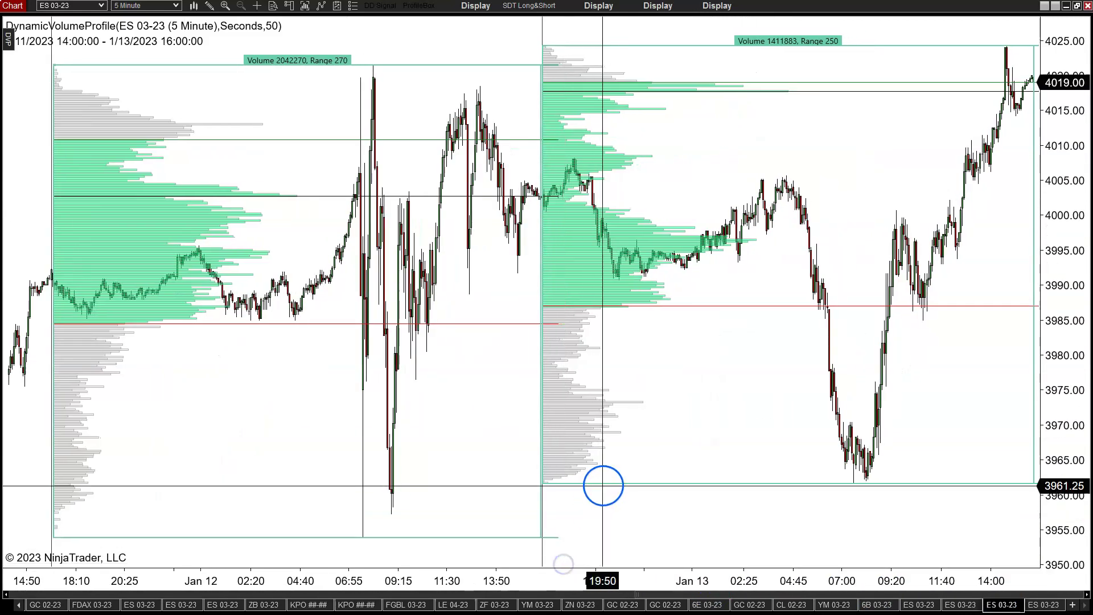
{"action": "left_click", "coordinate": [542, 482]}
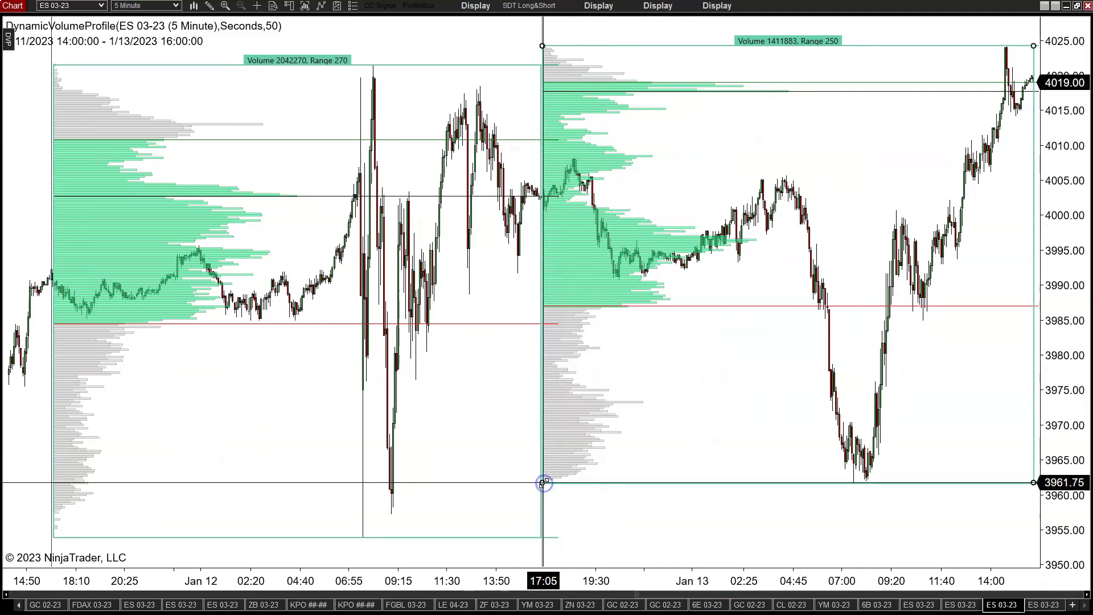
{"action": "key", "text": "Delete"}
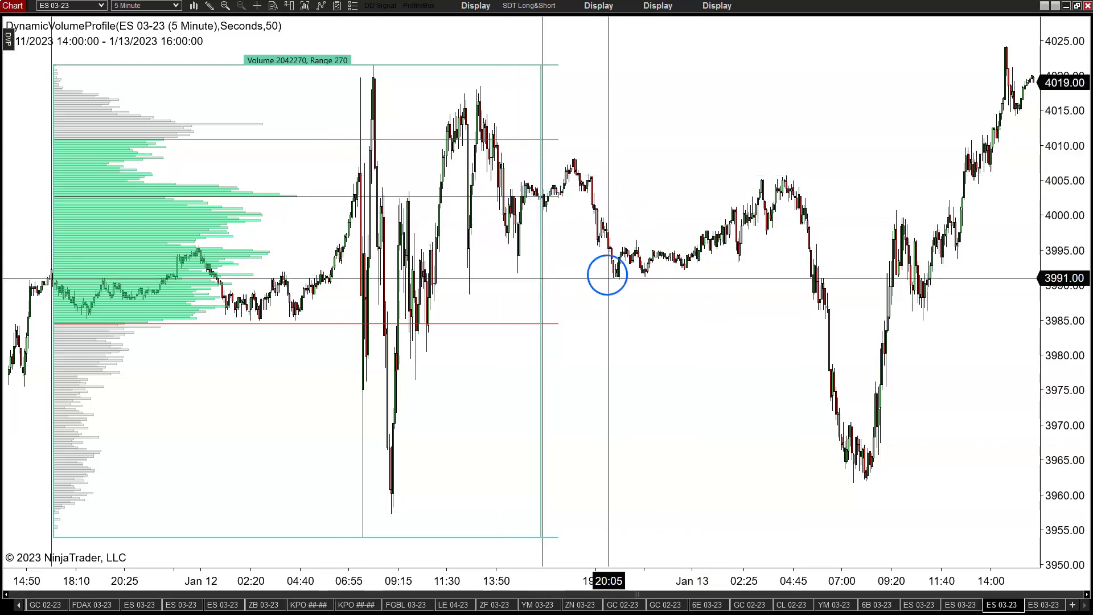
- Add a new volume profile box from the January 12 session close to about 08:30 on January 13
{"action": "left_click", "coordinate": [8, 40]}
{"action": "left_click", "coordinate": [35, 42]}
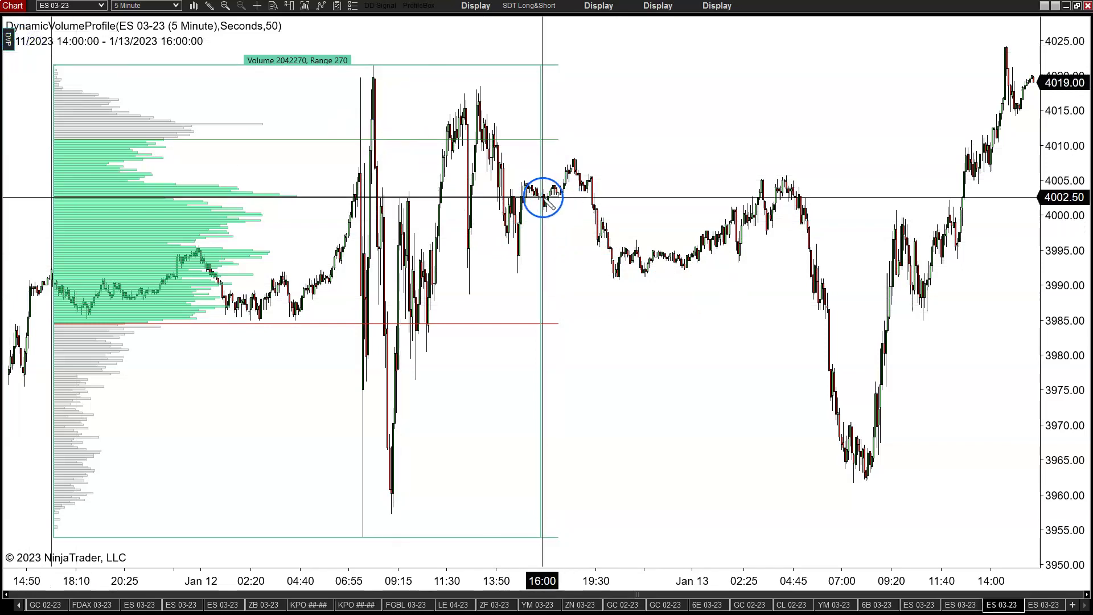
{"action": "mouse_move", "coordinate": [544, 198]}
{"action": "left_mouse_down"}
{"action": "mouse_move", "coordinate": [933, 213]}
{"action": "mouse_move", "coordinate": [874, 217]}
{"action": "left_mouse_up"}
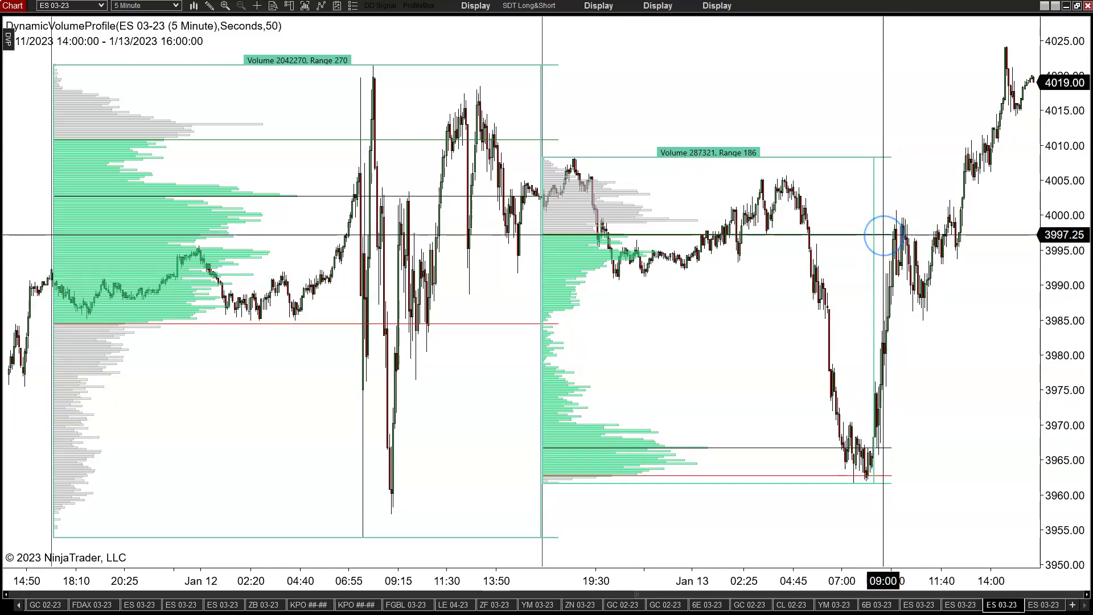
- Draw a horizontal line across the chart at the January 12 profile's point of control
{"action": "left_click_drag", "start_coordinate": [883, 235], "coordinate": [887, 403]}
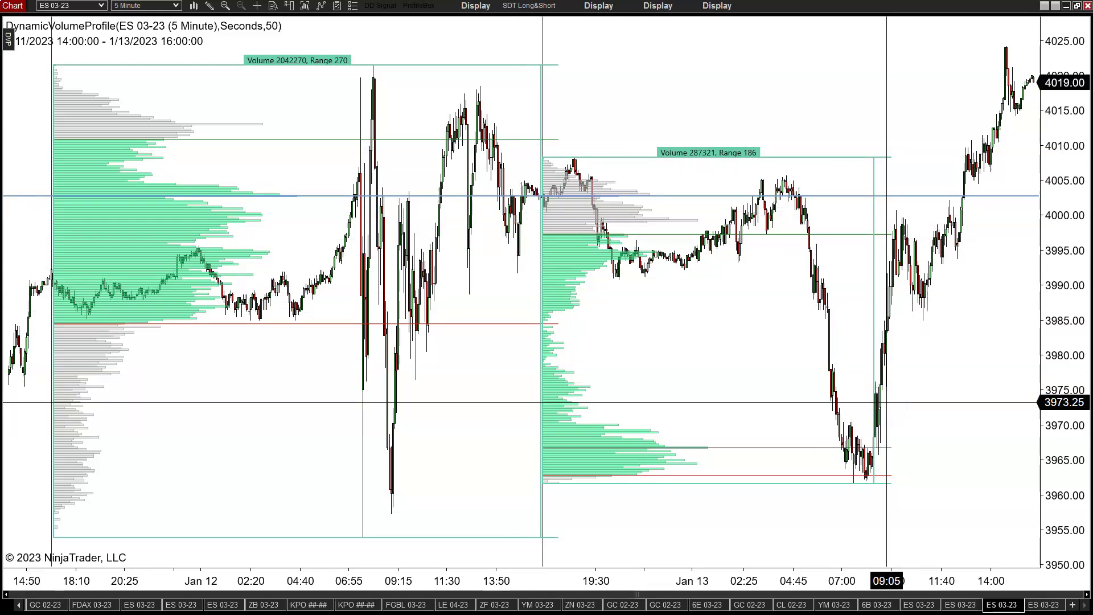
{"action": "left_click_drag", "start_coordinate": [887, 403], "coordinate": [1052, 608]}
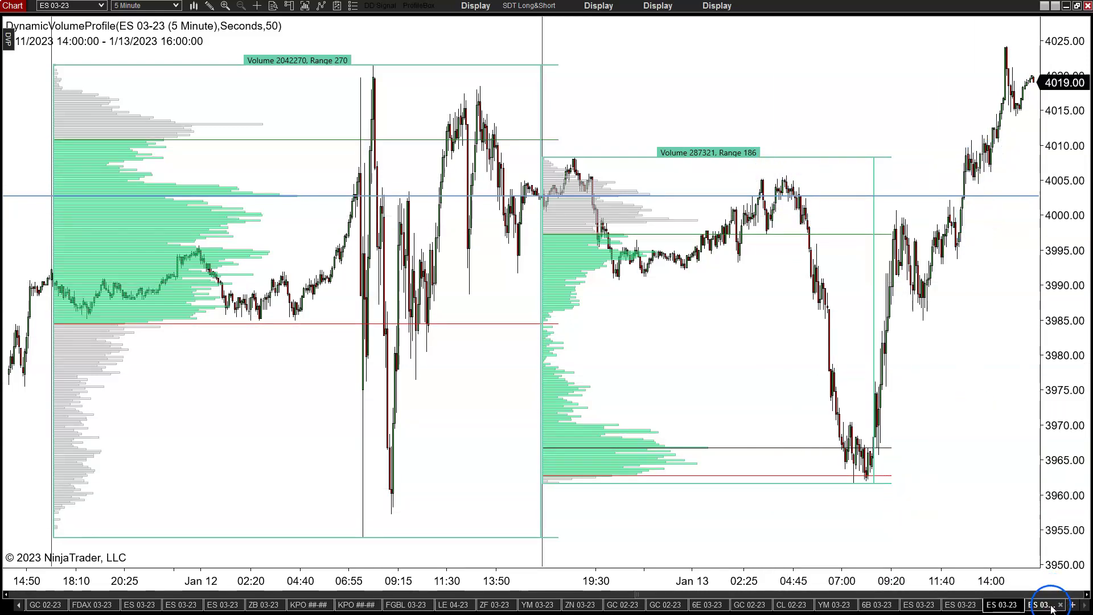
- Compare the 1-minute order flow charts with the volume profile chart, and examine the footprint of the 09:17 bar
{"action": "left_click", "coordinate": [1043, 607]}
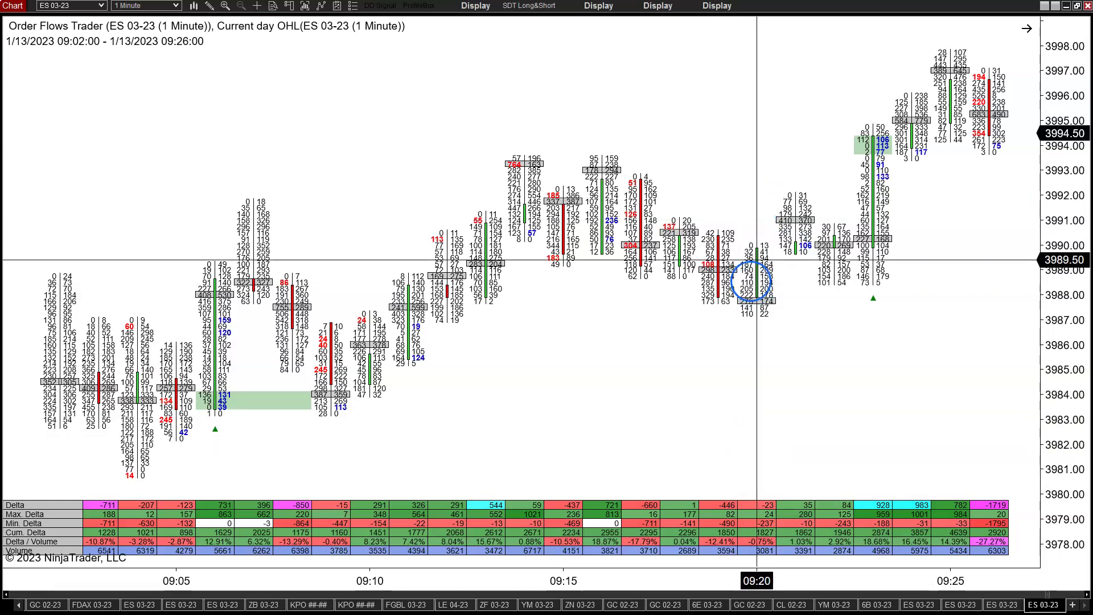
{"action": "left_click", "coordinate": [996, 607]}
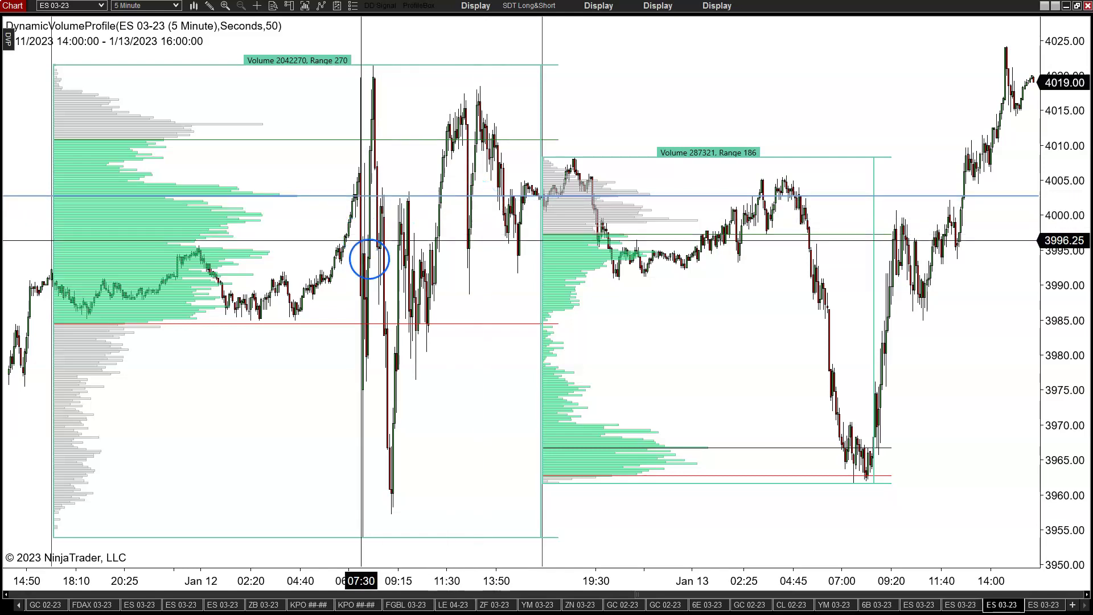
{"action": "left_click", "coordinate": [1035, 605]}
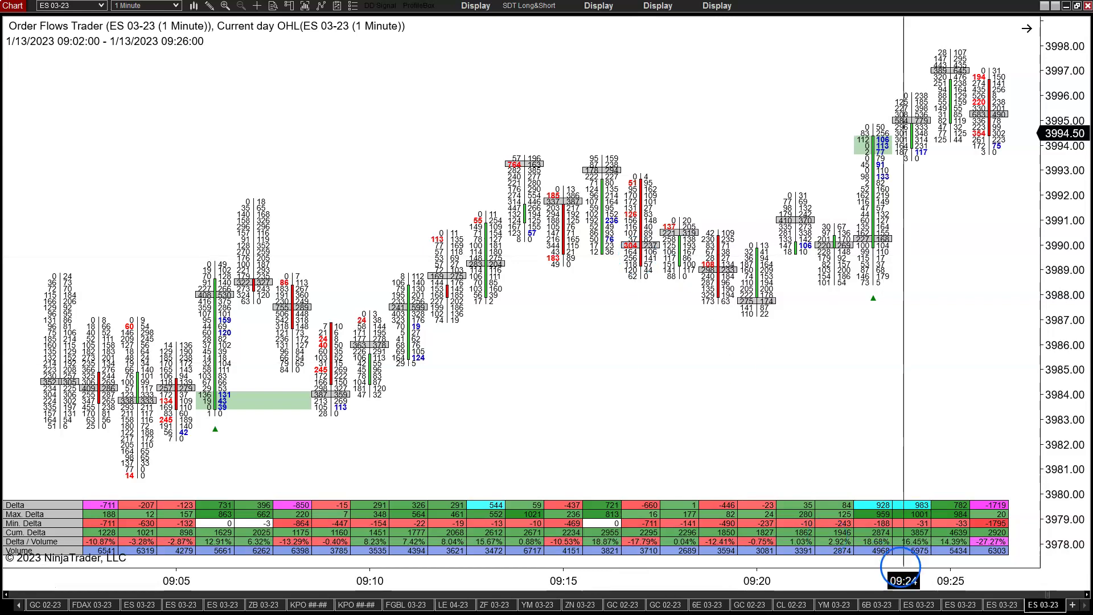
{"action": "left_click", "coordinate": [961, 606]}
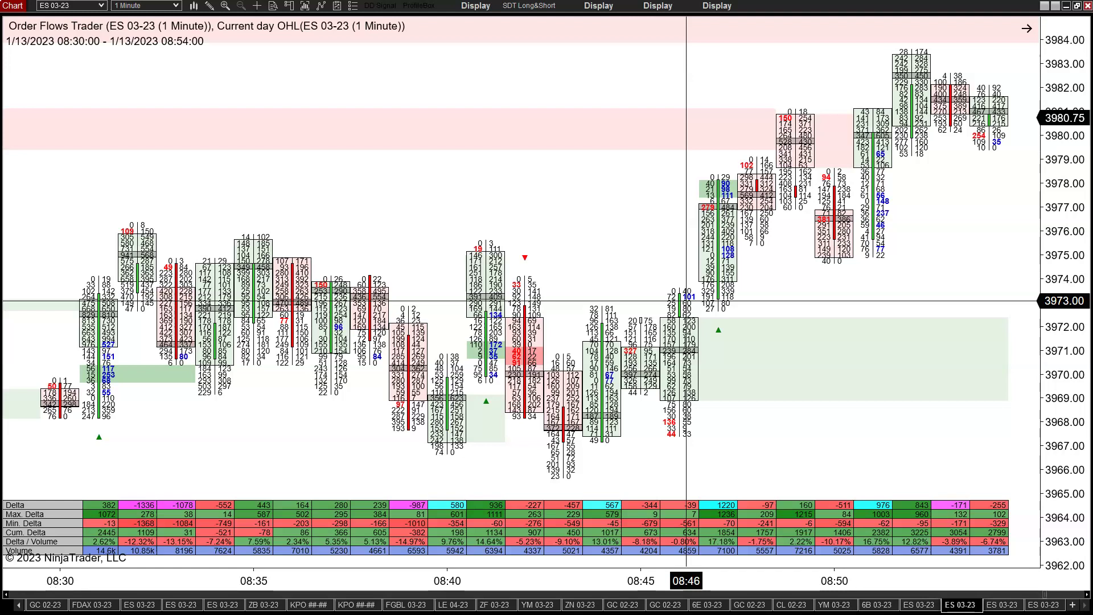
{"action": "left_click", "coordinate": [1043, 605]}
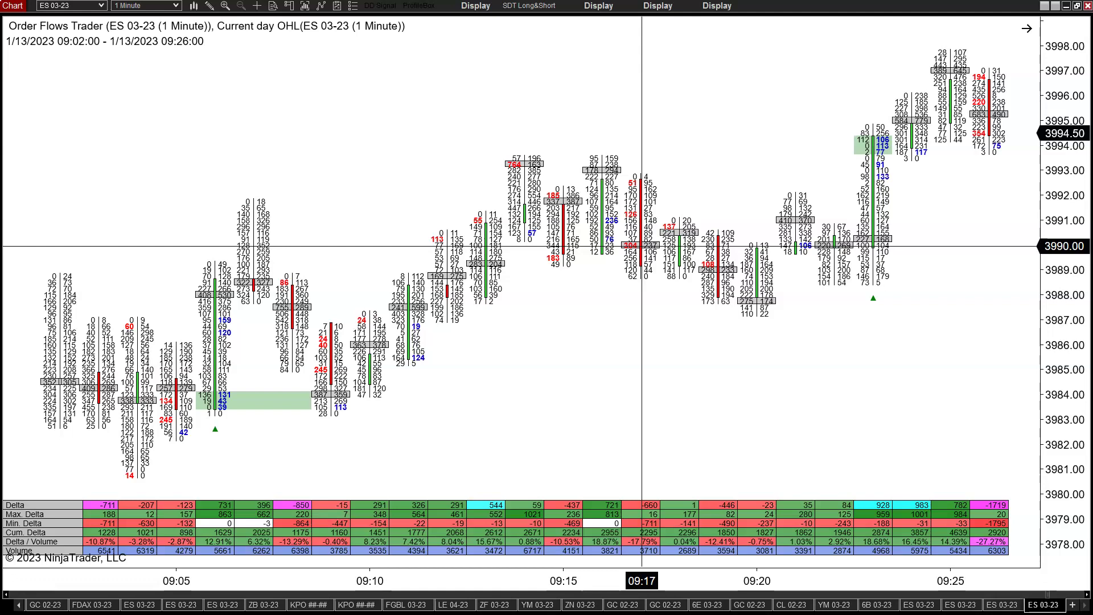
{"action": "left_click", "coordinate": [650, 198]}
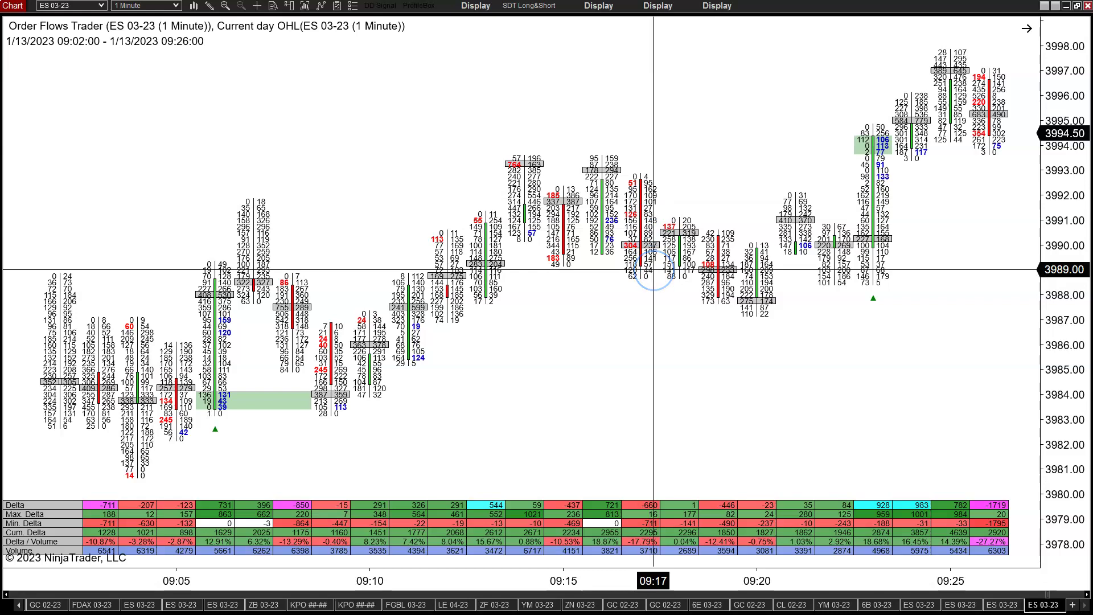
{"action": "left_click", "coordinate": [642, 205]}
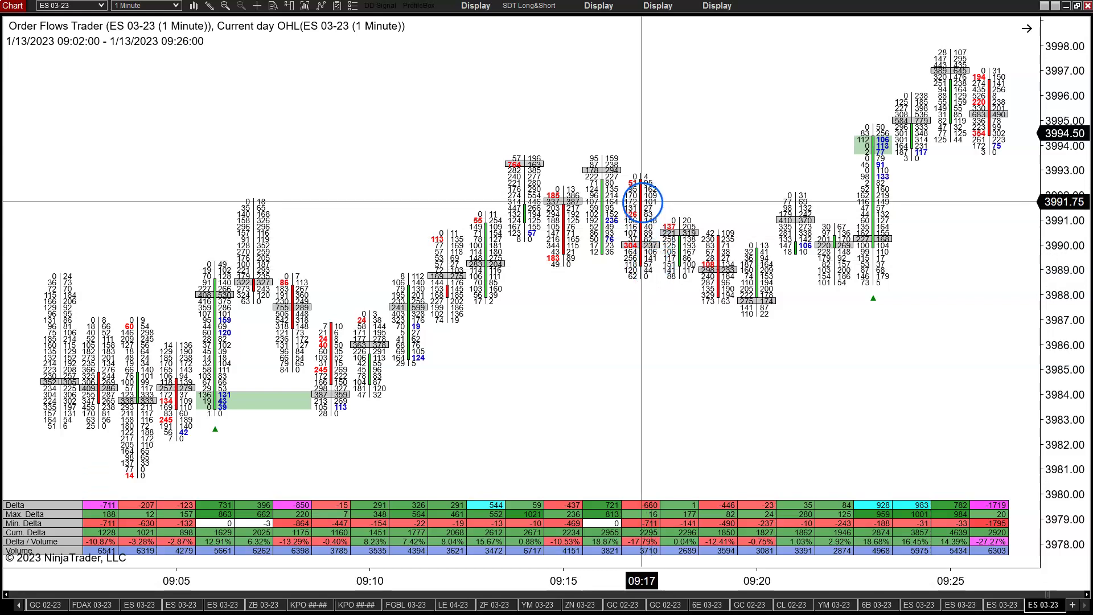
- Examine the footprints of the 08:46 and 08:47 bars in the 1-minute order flow chart starting at 08:30
{"action": "left_click", "coordinate": [931, 608]}
{"action": "left_click", "coordinate": [962, 606]}
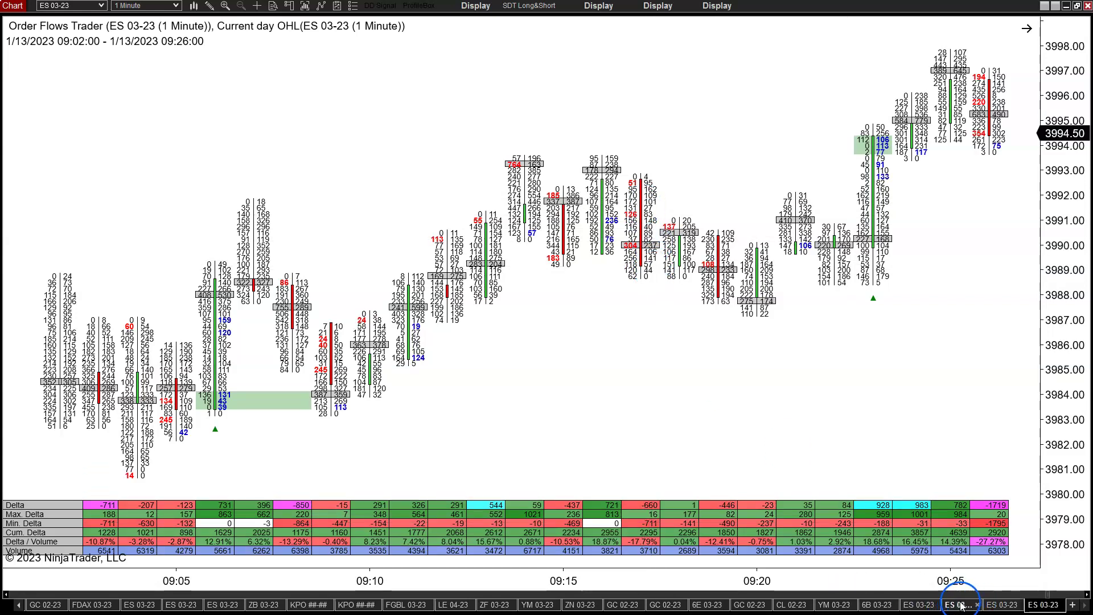
{"action": "left_click", "coordinate": [572, 364]}
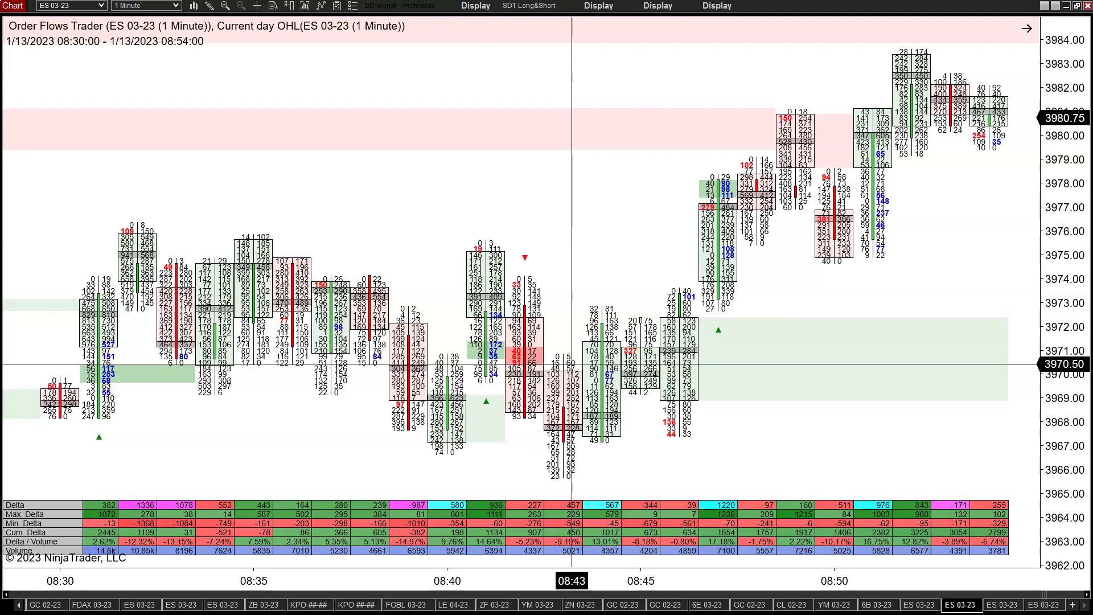
{"action": "left_click", "coordinate": [696, 310]}
{"action": "left_click", "coordinate": [695, 373]}
{"action": "left_click", "coordinate": [689, 310]}
{"action": "left_click", "coordinate": [692, 321]}
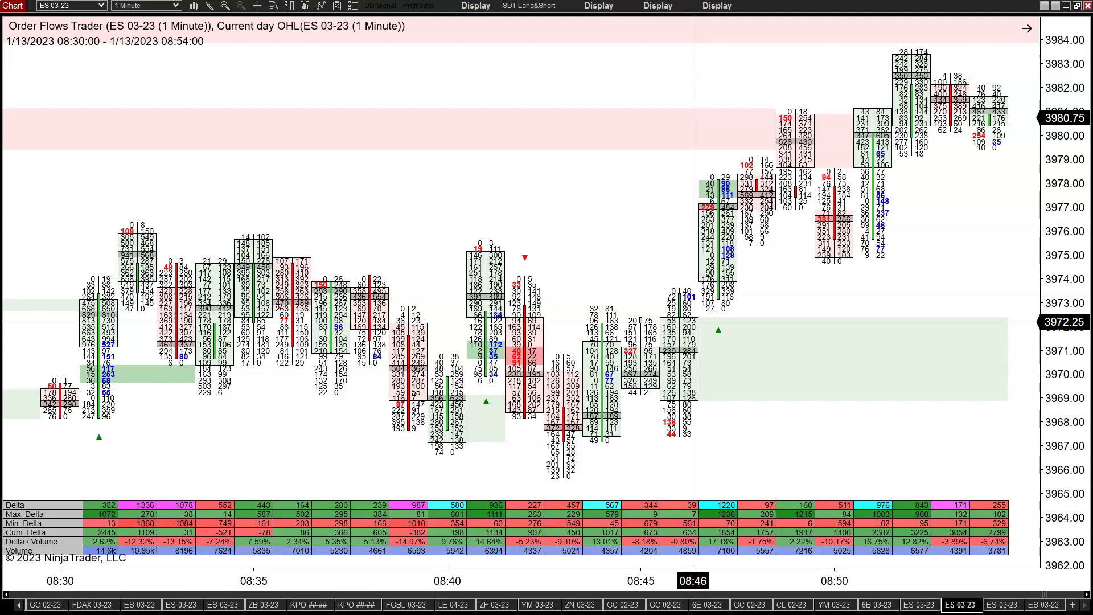
{"action": "left_click", "coordinate": [692, 321]}
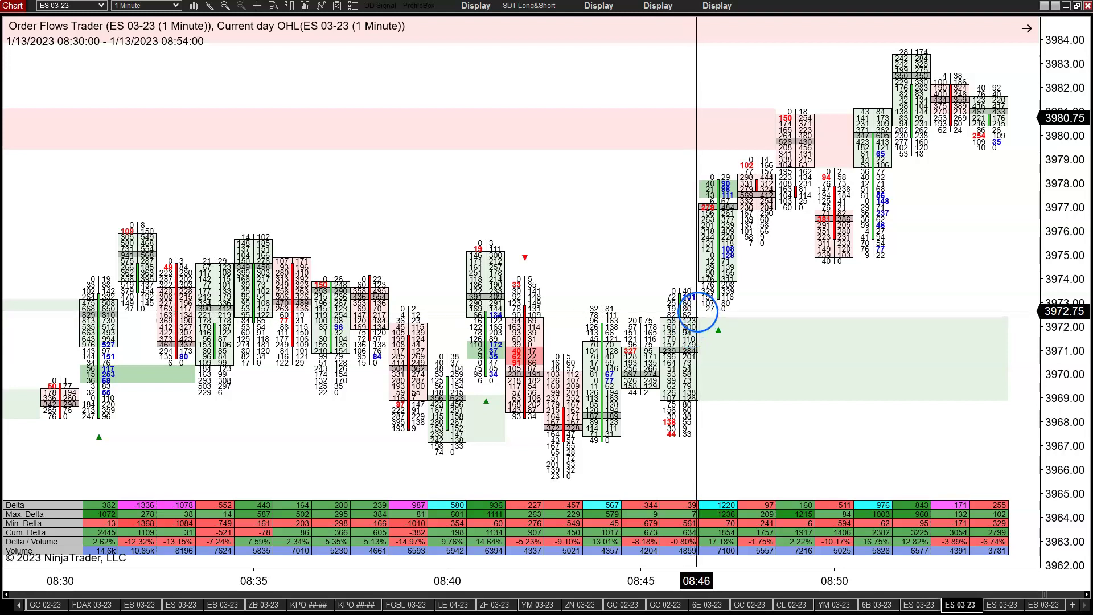
{"action": "left_click", "coordinate": [690, 320]}
{"action": "left_click", "coordinate": [715, 266]}
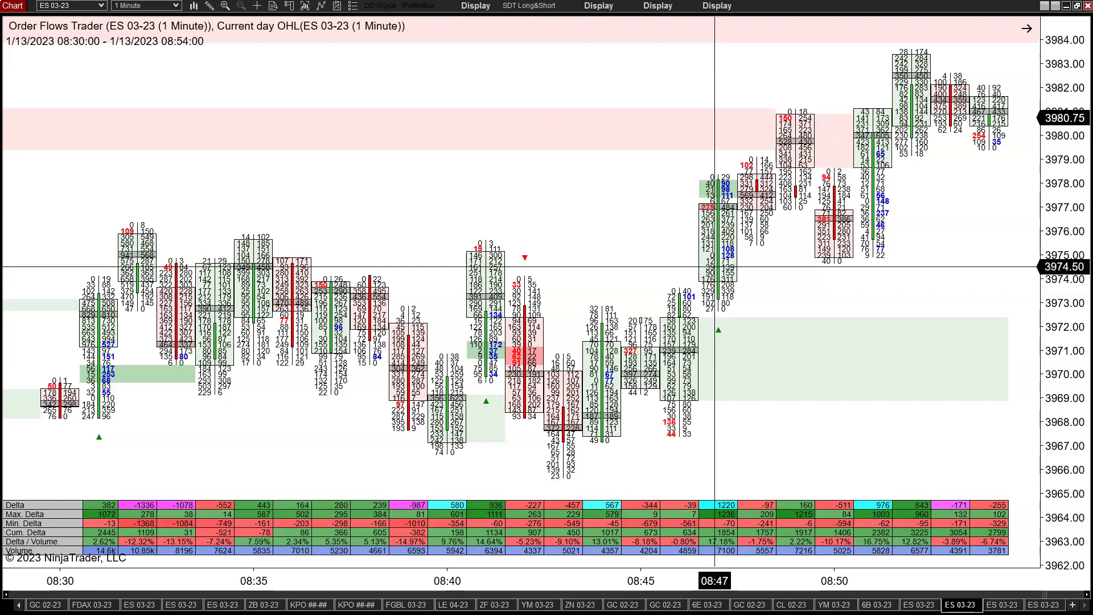
{"action": "left_click", "coordinate": [743, 276]}
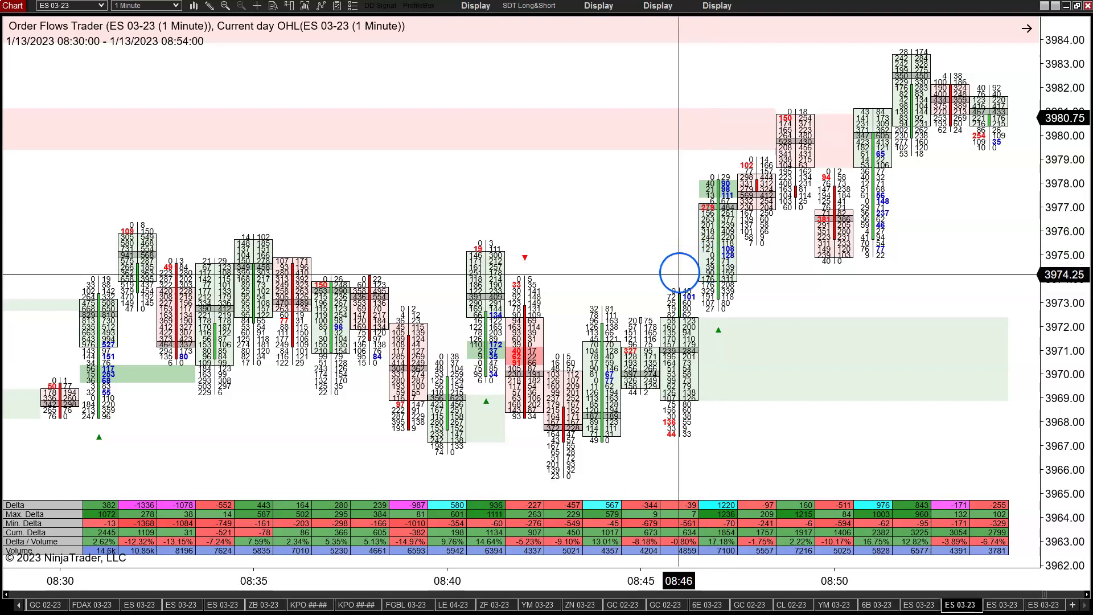
- Examine the 08:46 bar's bid and ask volumes between about 3969 and 3973, and follow the price bars up to 09:00
{"action": "left_click", "coordinate": [681, 318]}
{"action": "left_click", "coordinate": [681, 298]}
{"action": "left_click", "coordinate": [678, 316]}
{"action": "left_click", "coordinate": [678, 371]}
{"action": "left_click", "coordinate": [687, 393]}
{"action": "left_click", "coordinate": [686, 317]}
{"action": "left_click", "coordinate": [682, 306]}
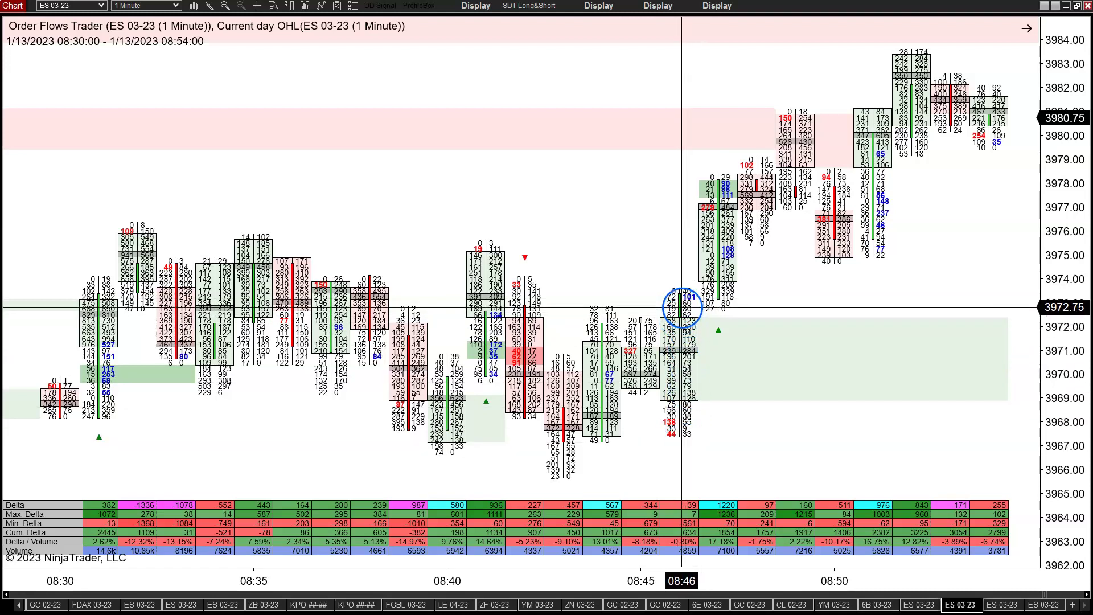
{"action": "left_click", "coordinate": [683, 326]}
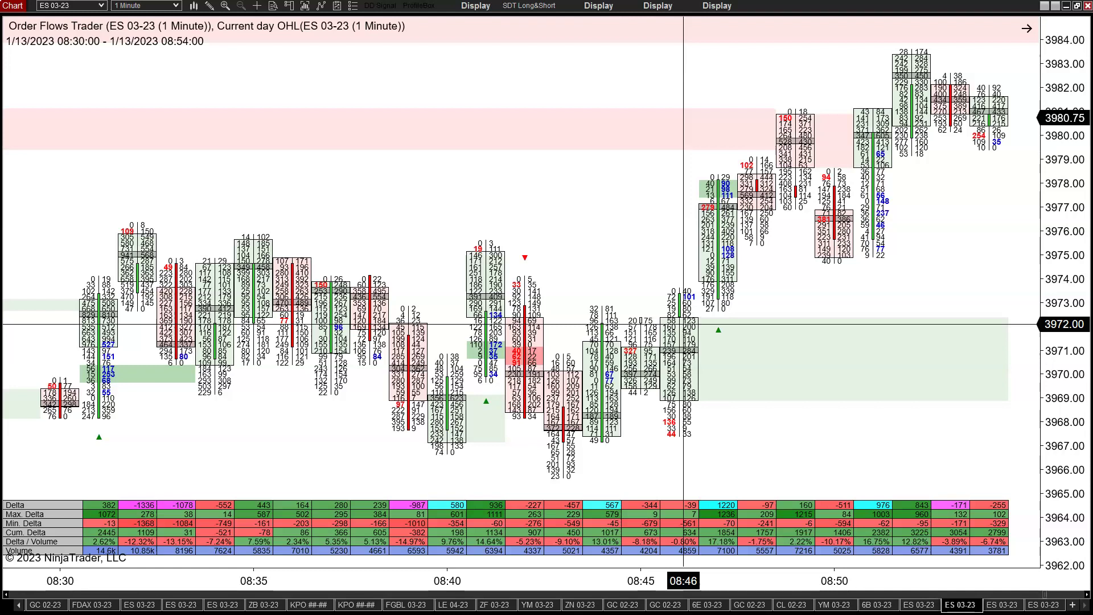
{"action": "left_click", "coordinate": [688, 323]}
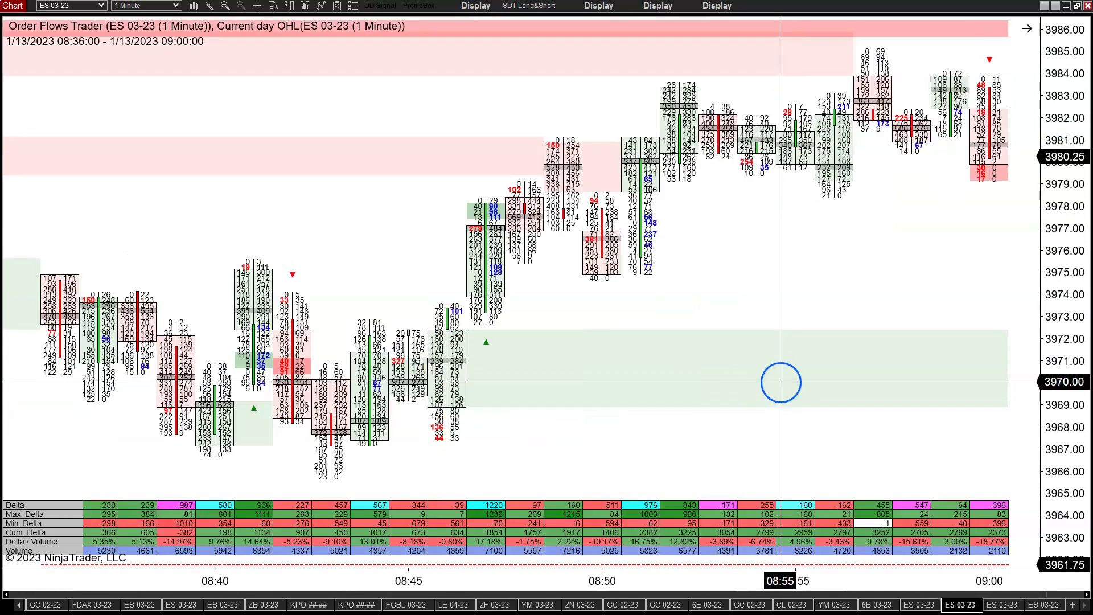
- Examine the footprints of the 08:45 and 08:46 bars around 3971, and compare them with the price bars up to 08:57
{"action": "scroll", "coordinate": [516, 376], "scroll_direction": "down", "scroll_amount": 3}
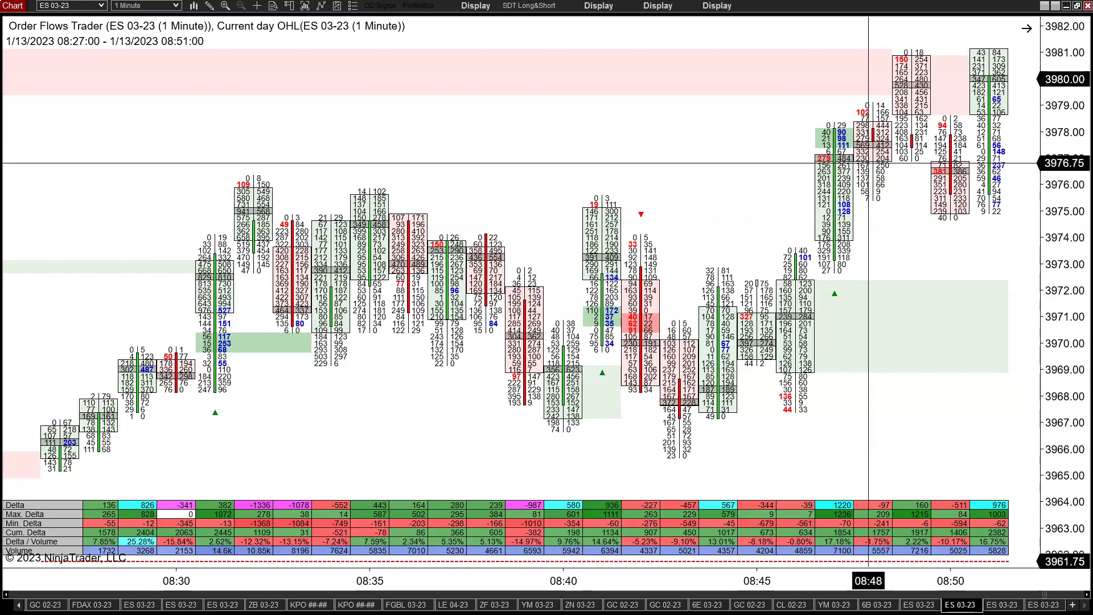
{"action": "left_click", "coordinate": [760, 315]}
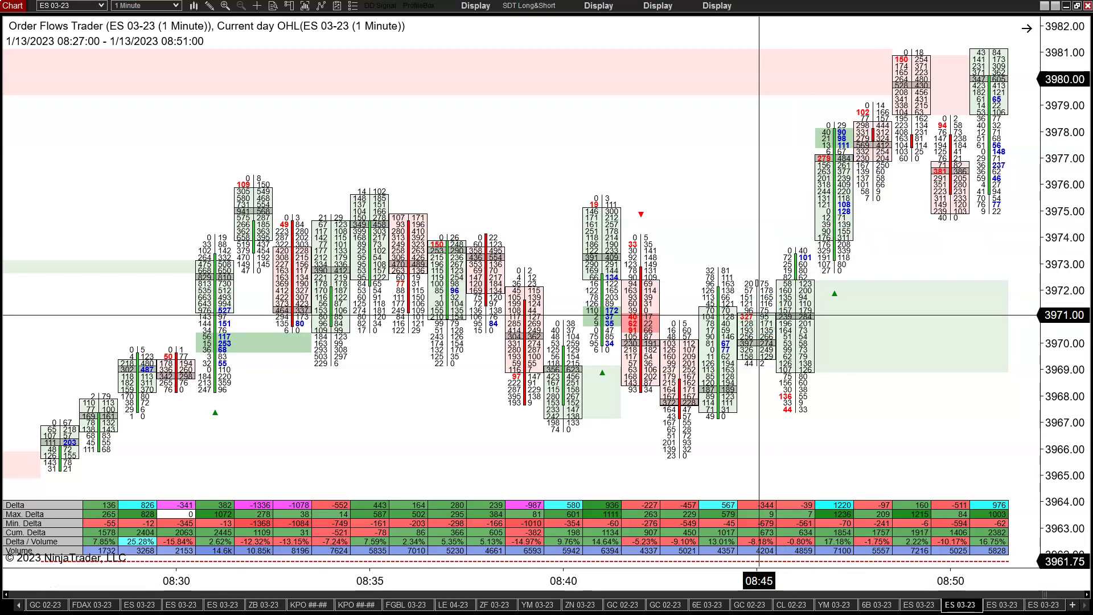
{"action": "left_click", "coordinate": [789, 325]}
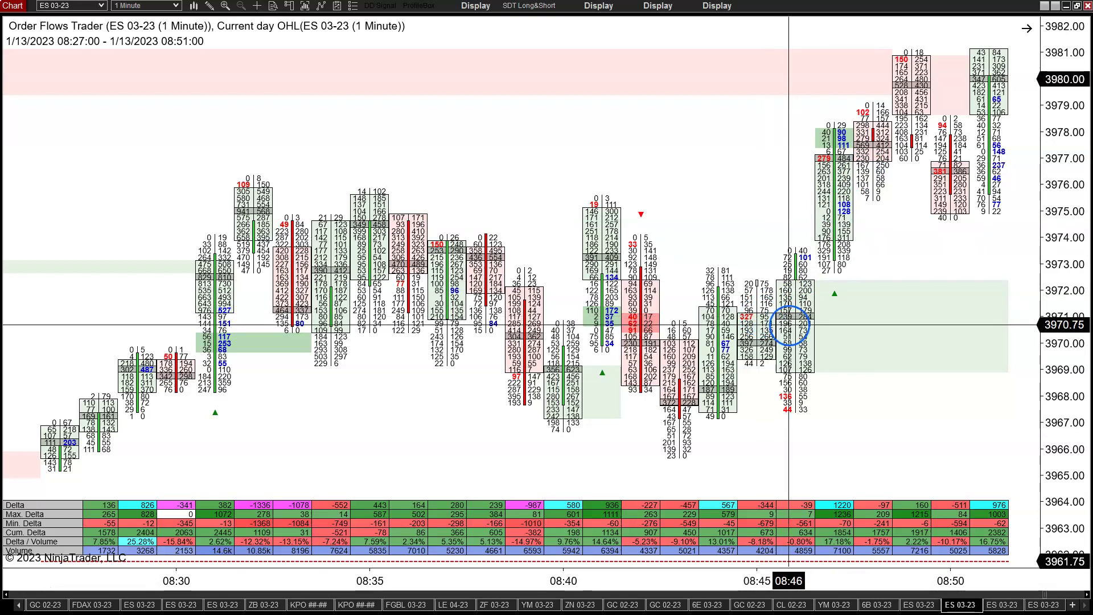
{"action": "scroll", "coordinate": [789, 325], "scroll_direction": "down", "scroll_amount": 3}
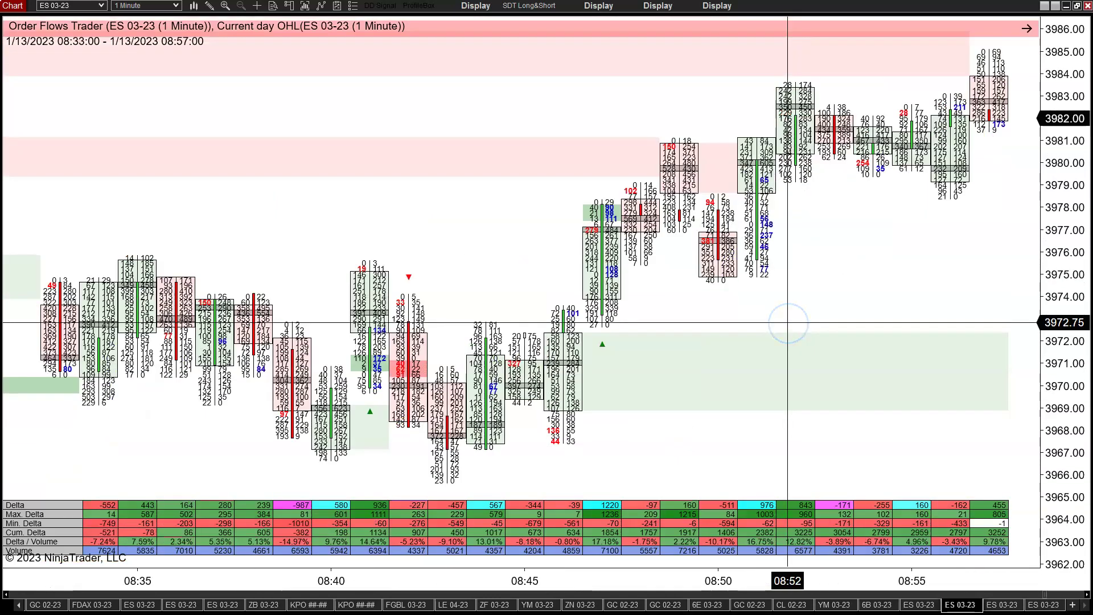
{"action": "left_click", "coordinate": [782, 325]}
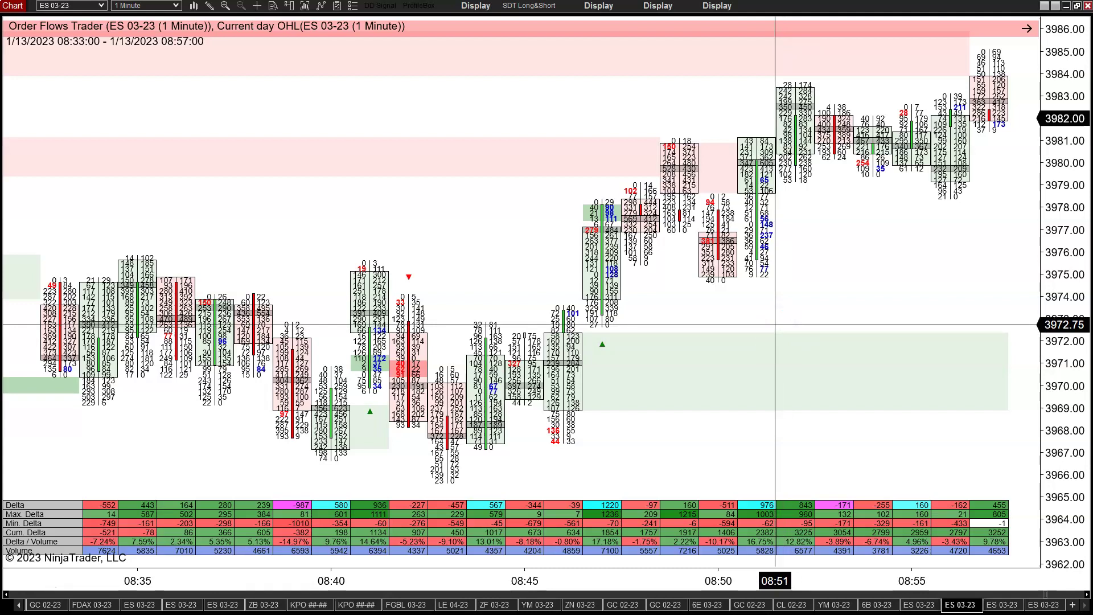
- Compare the highlighted imbalances in the 08:41 bar's footprint with those in the 08:47 bar
{"action": "left_click_drag", "start_coordinate": [775, 325], "coordinate": [374, 375]}
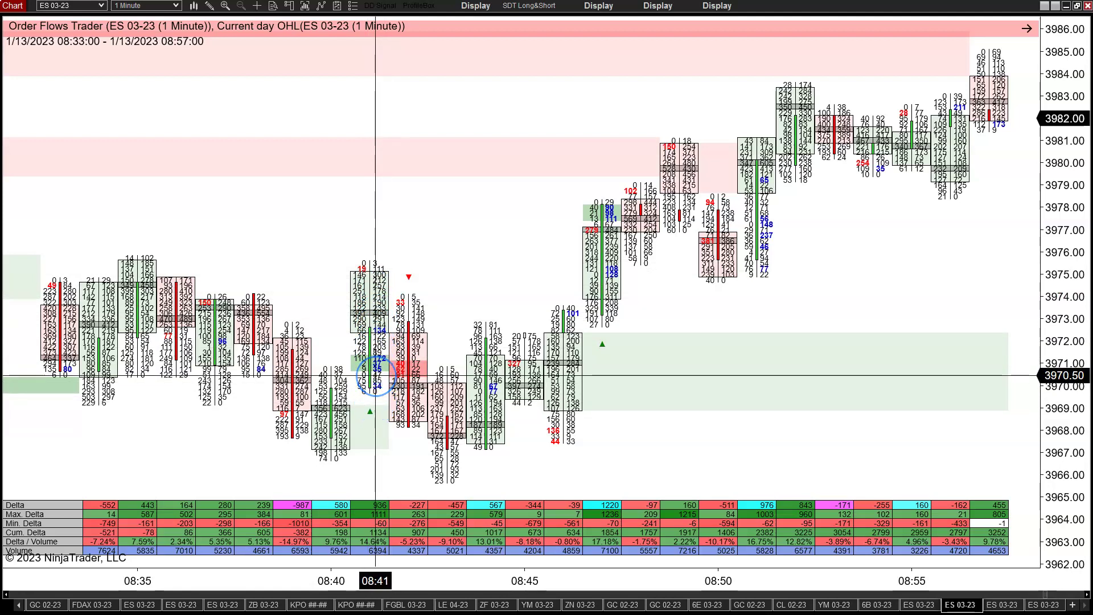
{"action": "left_click_drag", "start_coordinate": [495, 323], "coordinate": [370, 403]}
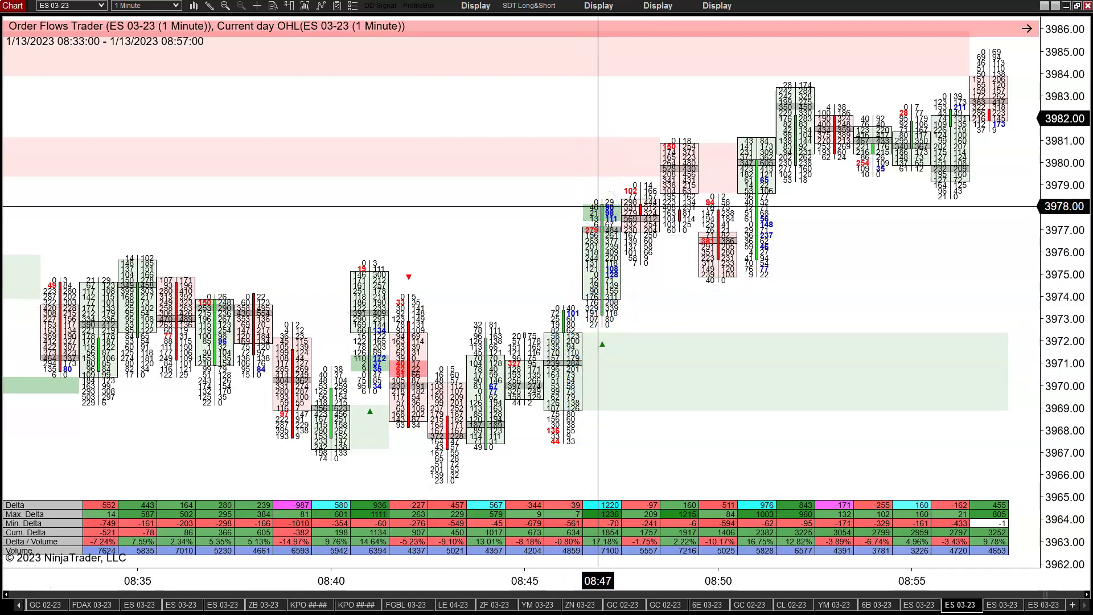
{"action": "left_click_drag", "start_coordinate": [597, 206], "coordinate": [605, 355]}
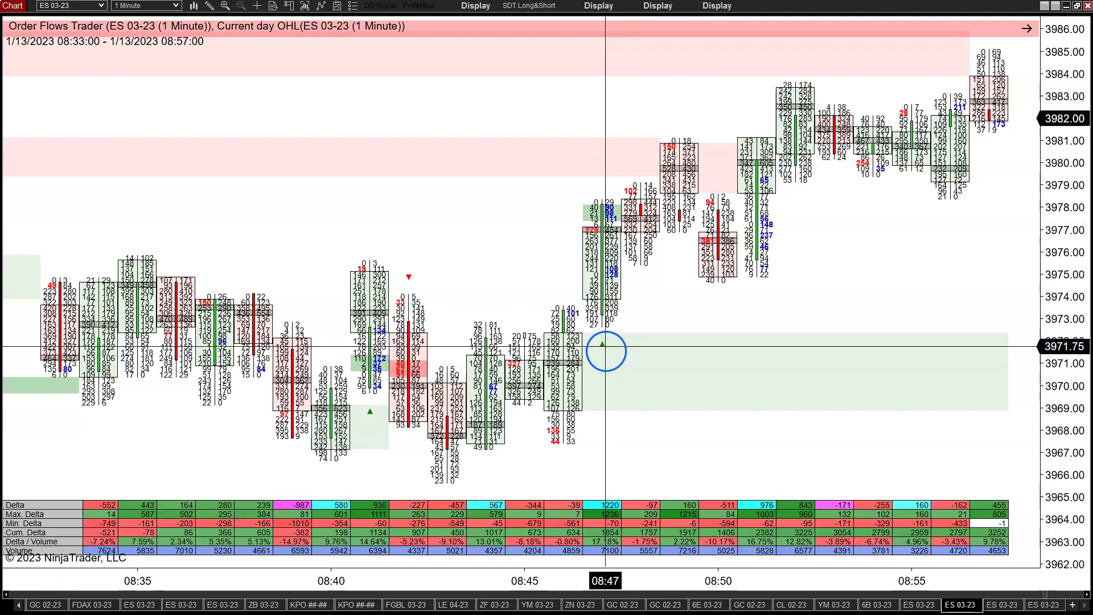
{"action": "left_click_drag", "start_coordinate": [606, 307], "coordinate": [803, 232]}
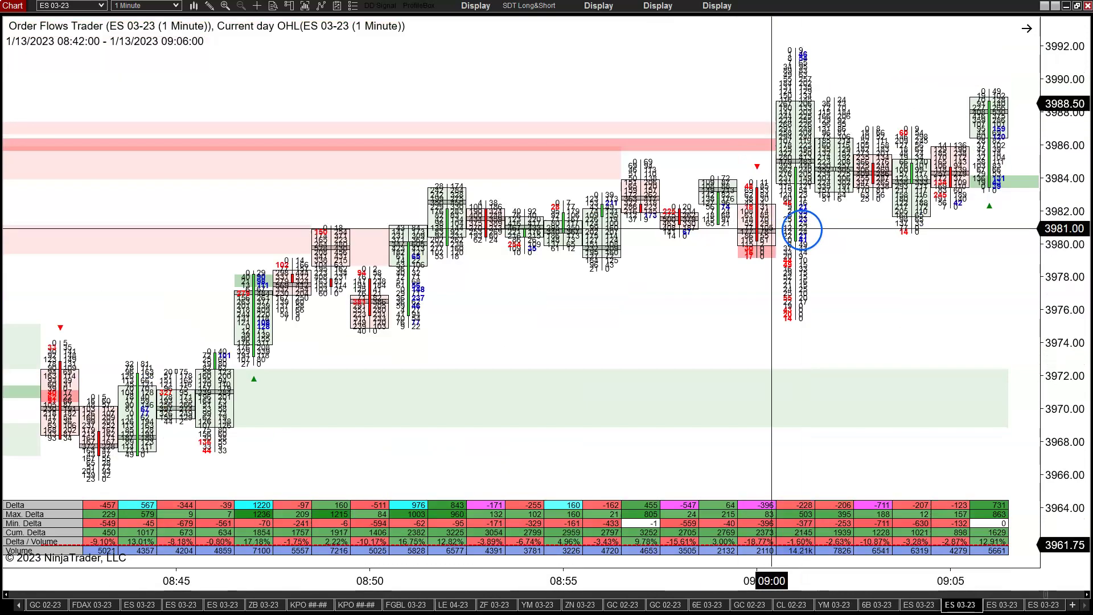
- Examine the footprints of the 08:49, 08:50 and 08:51 bars in relation to the 09:01 bar's price range
{"action": "left_click_drag", "start_coordinate": [803, 232], "coordinate": [350, 262]}
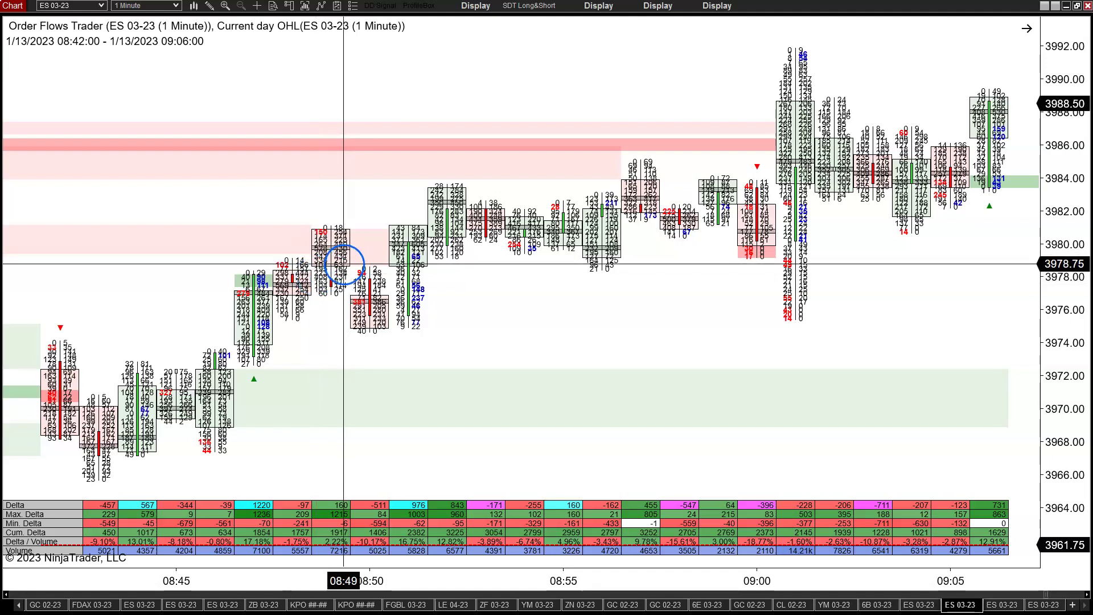
{"action": "left_click_drag", "start_coordinate": [335, 257], "coordinate": [794, 233]}
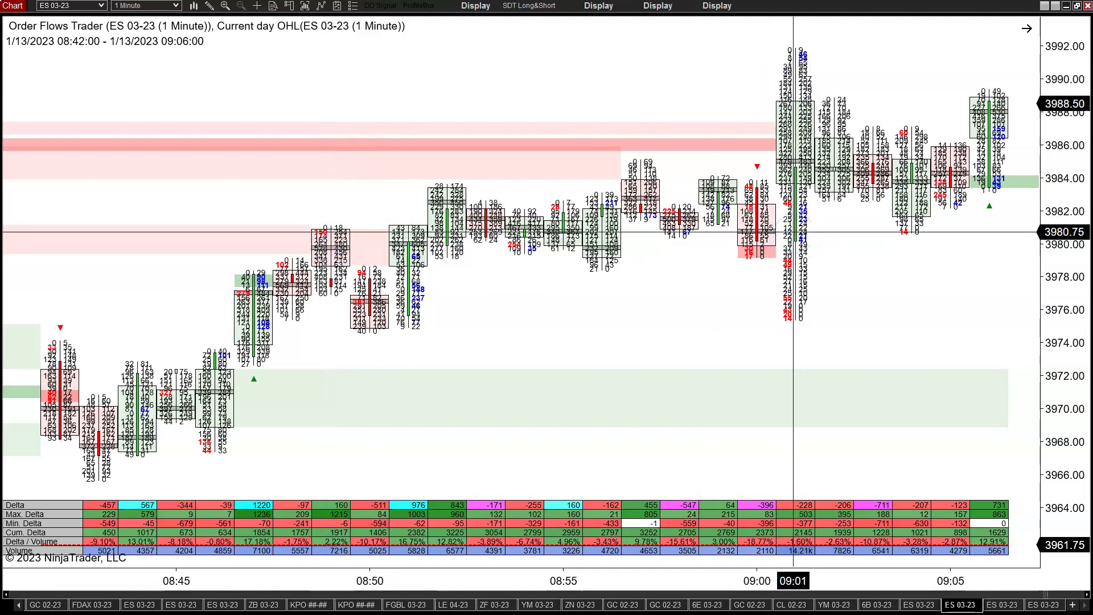
{"action": "left_click_drag", "start_coordinate": [770, 231], "coordinate": [371, 277]}
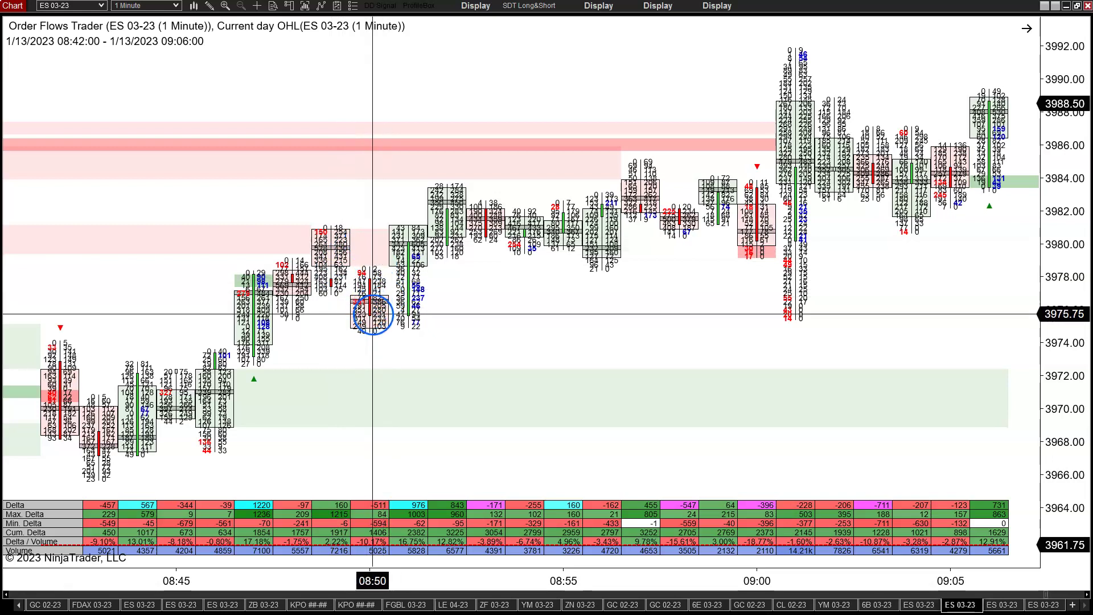
{"action": "left_click_drag", "start_coordinate": [372, 315], "coordinate": [410, 326]}
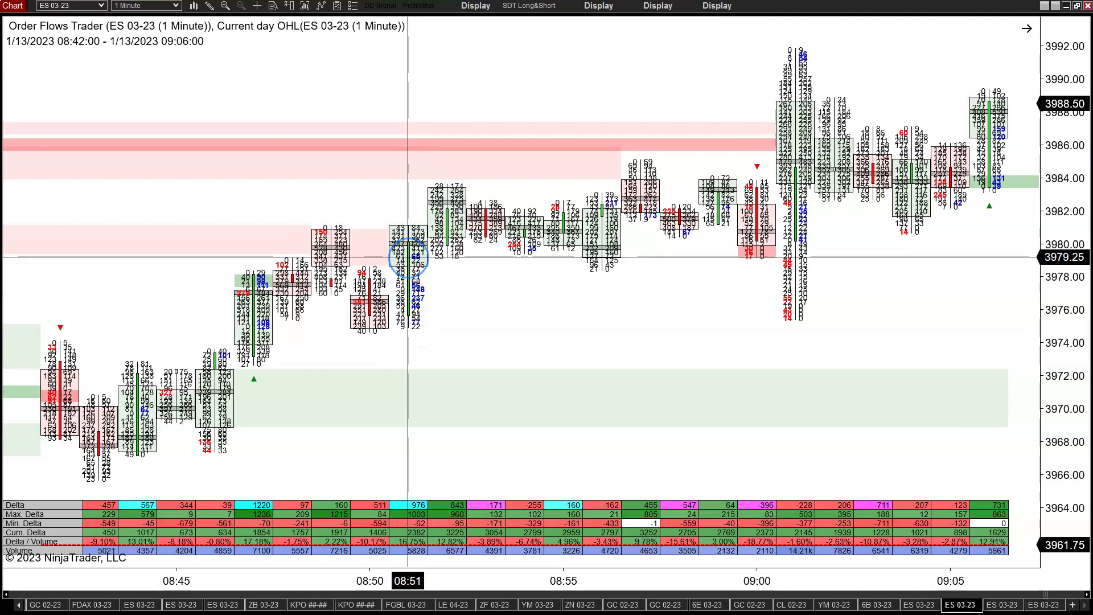
{"action": "mouse_move", "coordinate": [407, 258]}
{"action": "left_mouse_down"}
{"action": "mouse_move", "coordinate": [369, 255]}
{"action": "mouse_move", "coordinate": [296, 303]}
{"action": "mouse_move", "coordinate": [370, 255]}
{"action": "mouse_move", "coordinate": [417, 257]}
{"action": "left_mouse_up"}
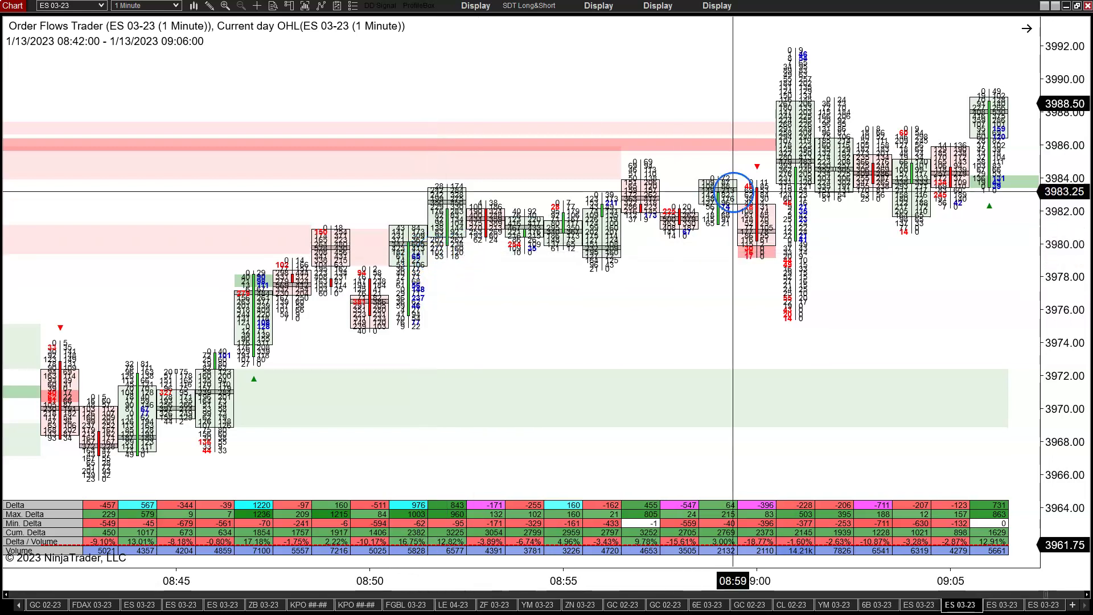
- Follow the footprint bars and their delta values from 08:57 through 09:51
{"action": "scroll", "coordinate": [778, 246], "scroll_direction": "down", "scroll_amount": 3}
{"action": "scroll", "coordinate": [578, 317], "scroll_direction": "down", "scroll_amount": 5}
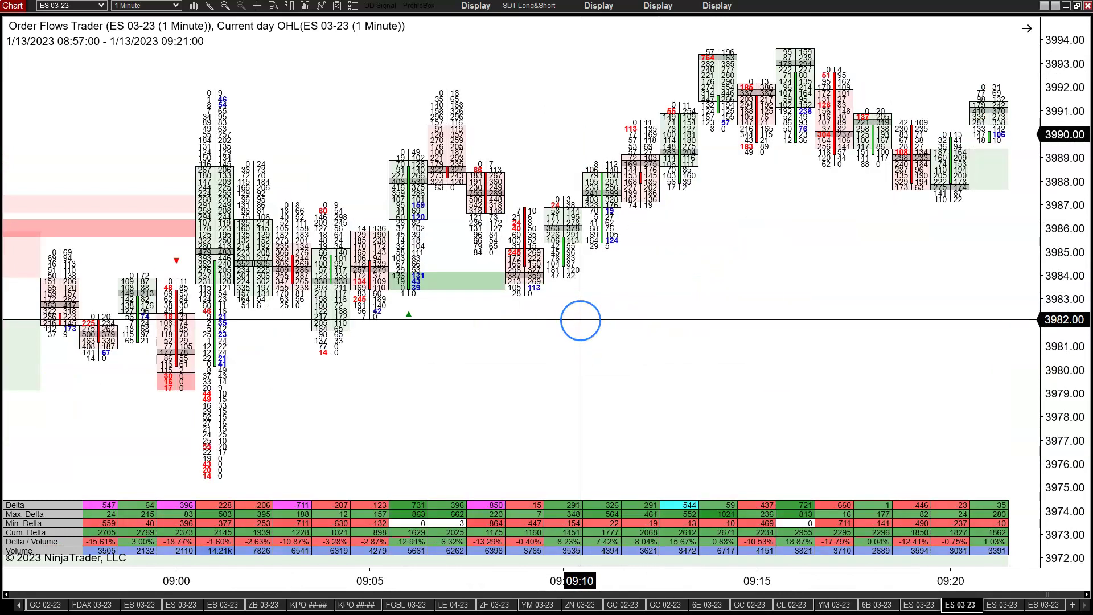
{"action": "left_click_drag", "start_coordinate": [580, 322], "coordinate": [539, 301]}
{"action": "left_click", "coordinate": [609, 254]}
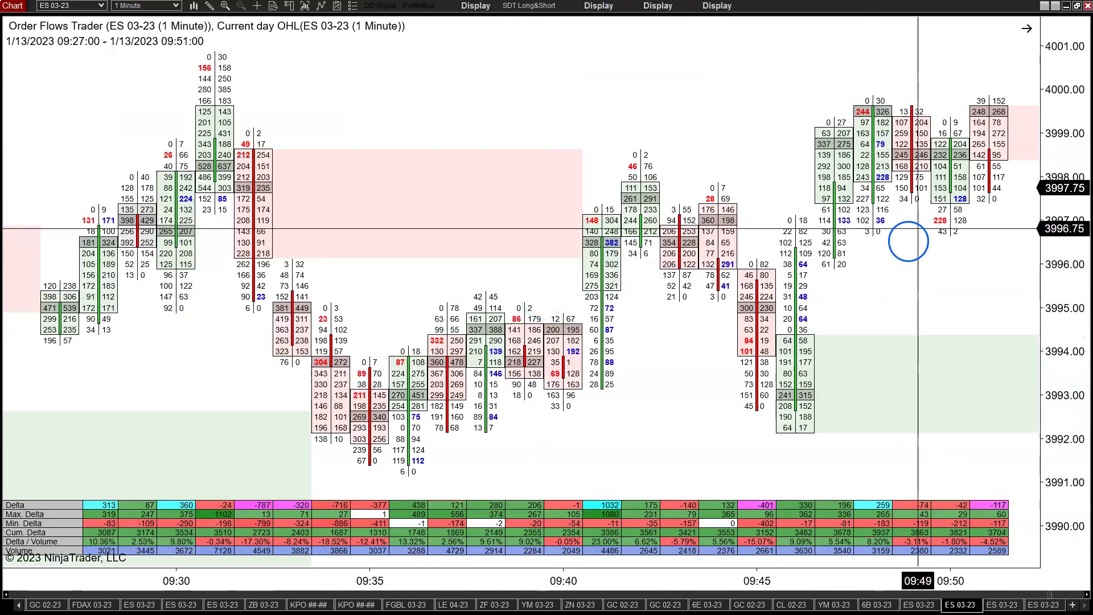
- Widen the visible price range to include the 4003 and 4008 levels, and review the footprint bars from 09:15 to 10:42 against them
{"action": "left_click_drag", "start_coordinate": [1063, 239], "coordinate": [1057, 367]}
{"action": "left_click_drag", "start_coordinate": [307, 456], "coordinate": [529, 453]}
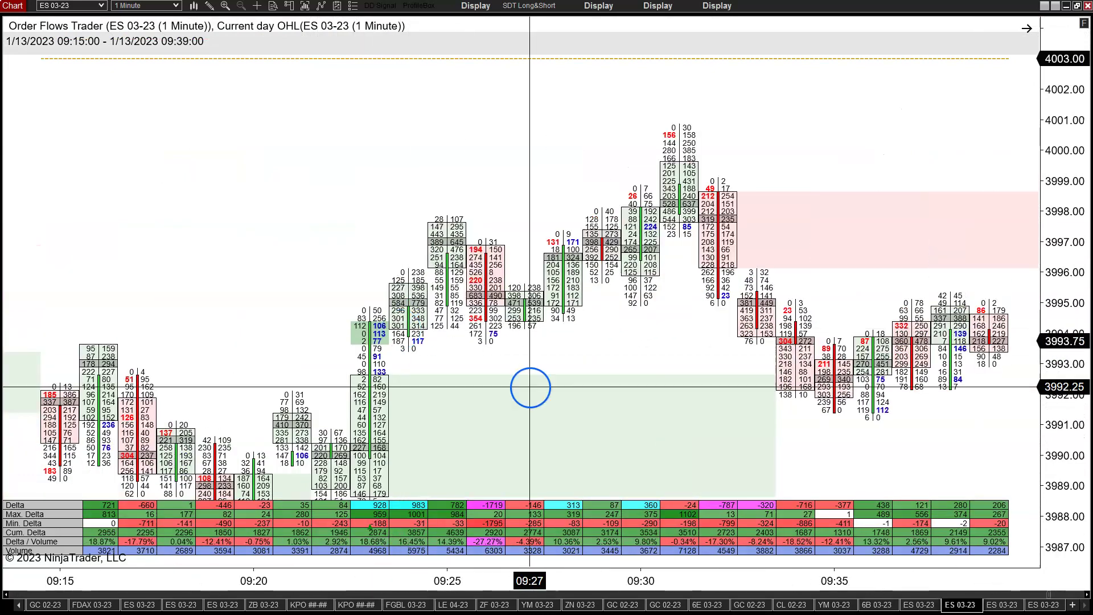
{"action": "left_click_drag", "start_coordinate": [1081, 275], "coordinate": [1074, 343]}
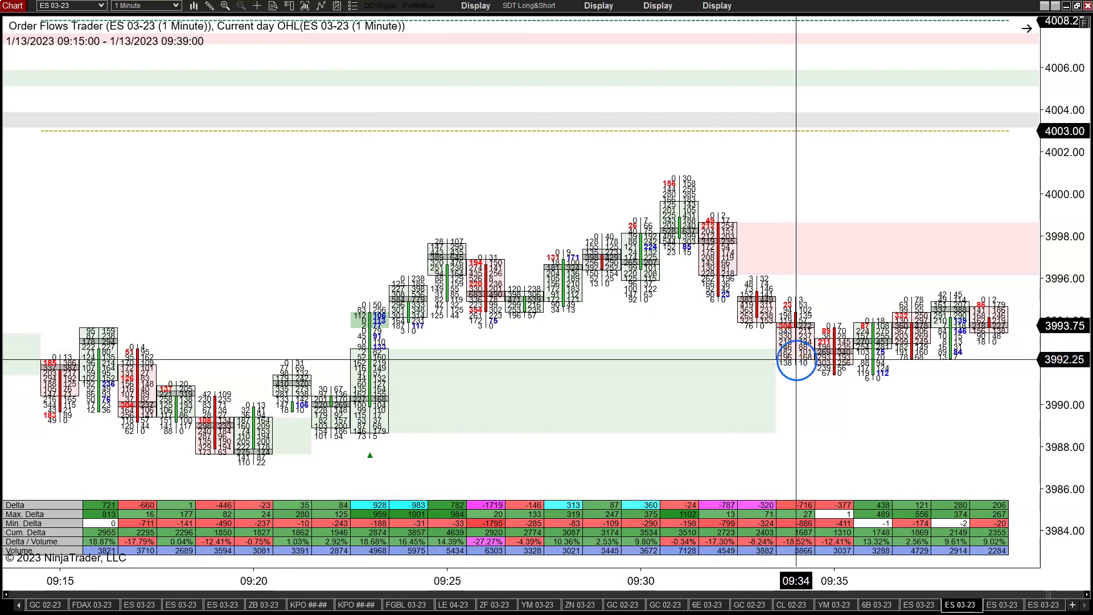
{"action": "scroll", "coordinate": [871, 358], "scroll_direction": "down", "scroll_amount": 2}
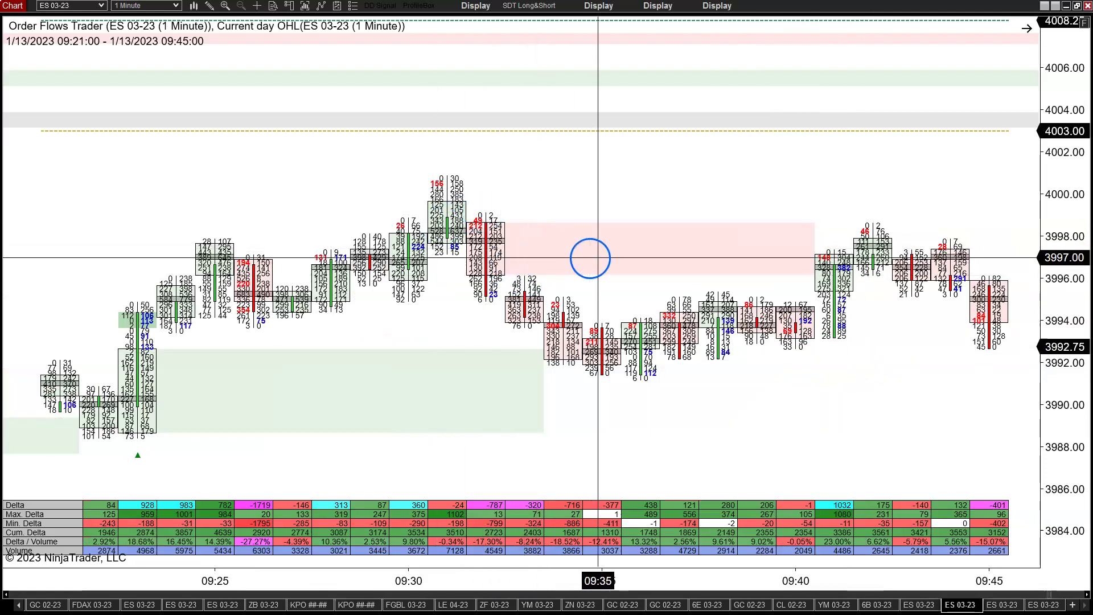
{"action": "scroll", "coordinate": [837, 244], "scroll_direction": "down", "scroll_amount": 2}
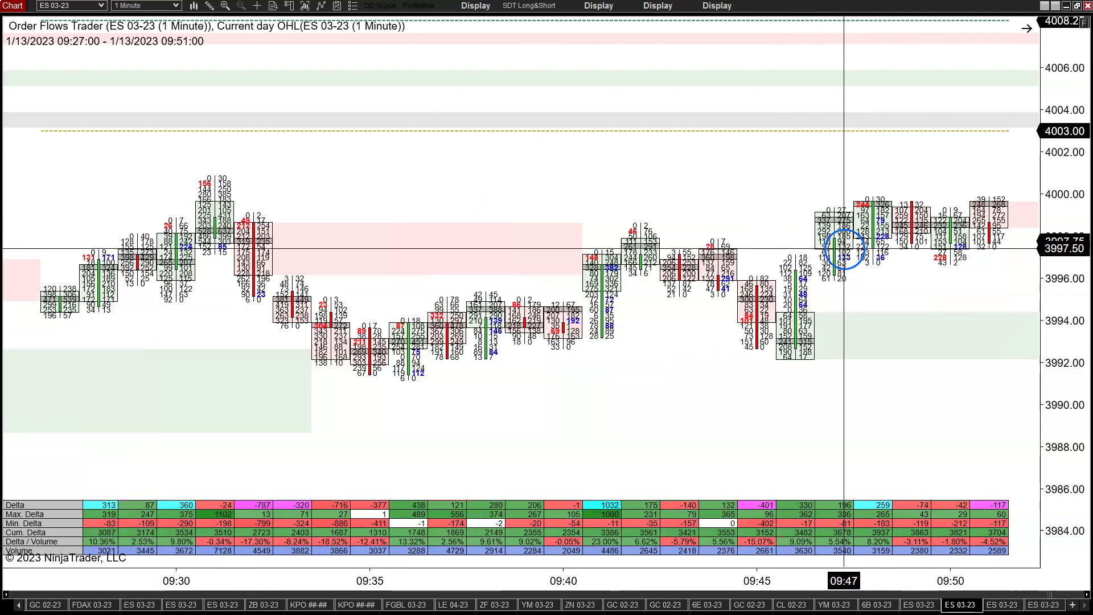
{"action": "scroll", "coordinate": [802, 325], "scroll_direction": "down", "scroll_amount": 5}
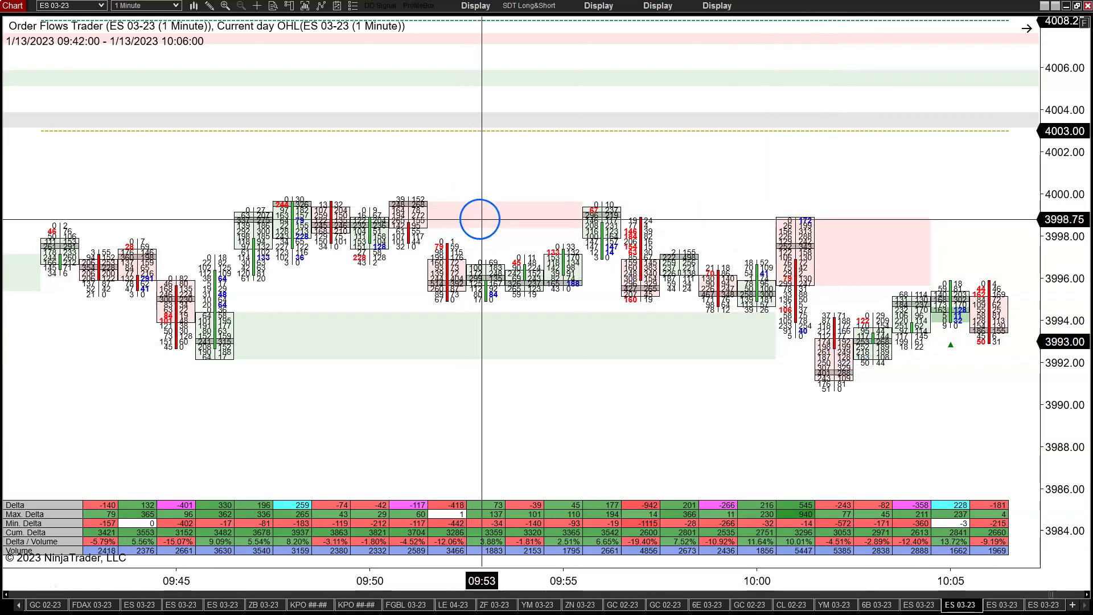
{"action": "scroll", "coordinate": [797, 271], "scroll_direction": "down", "scroll_amount": 2}
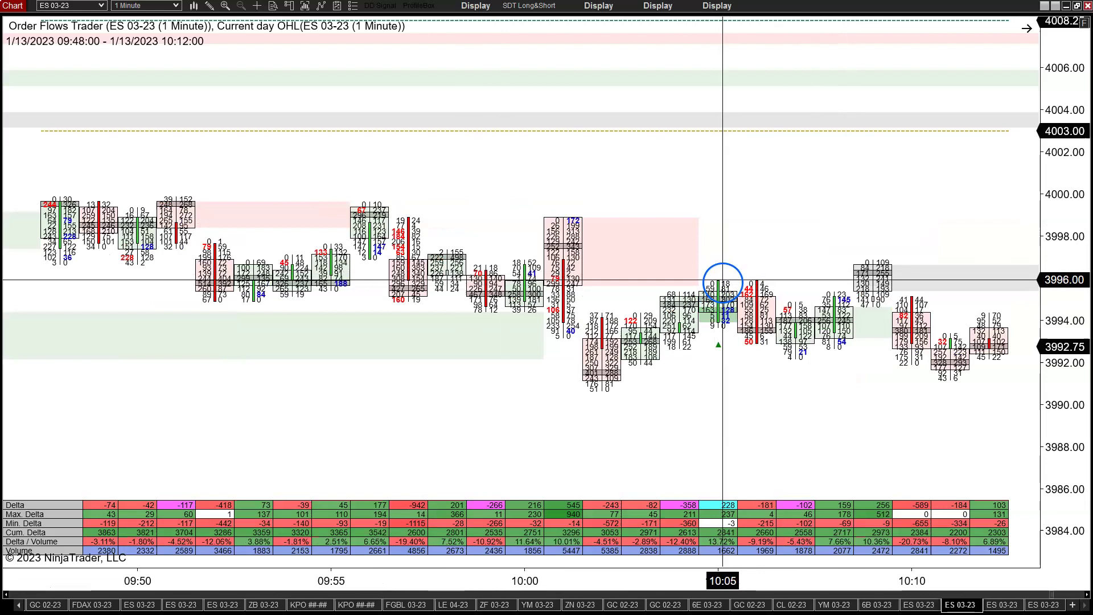
{"action": "scroll", "coordinate": [761, 288], "scroll_direction": "down", "scroll_amount": 5}
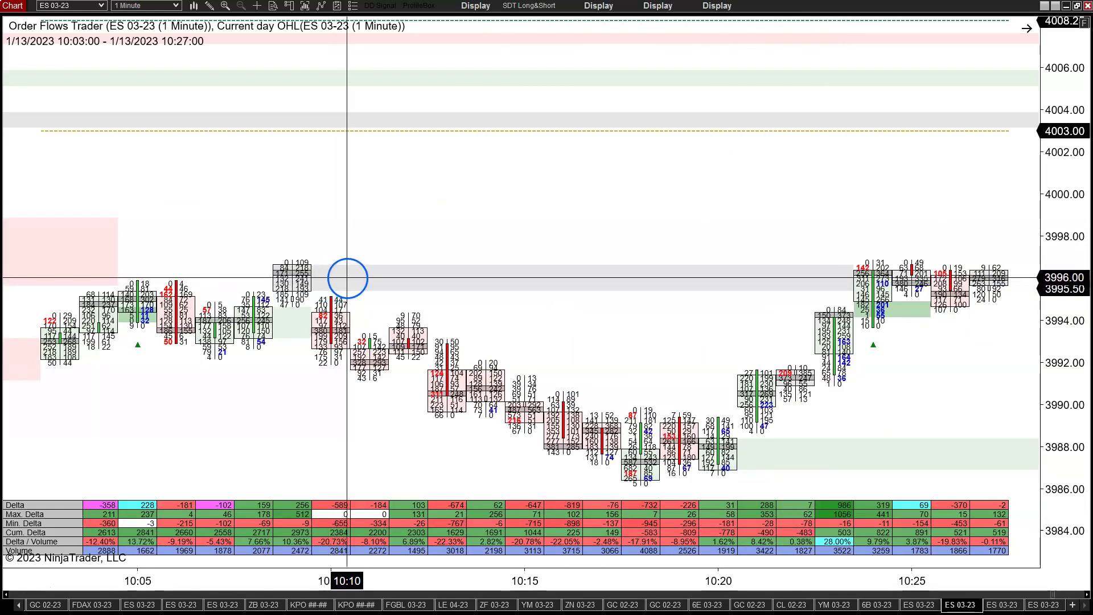
{"action": "scroll", "coordinate": [347, 279], "scroll_direction": "down", "scroll_amount": 2}
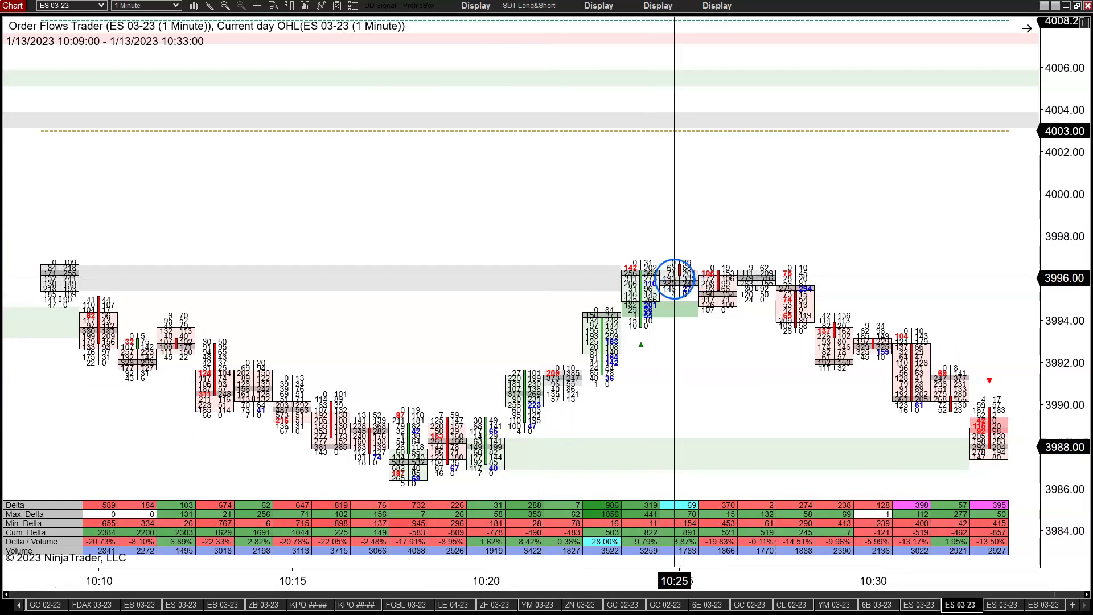
{"action": "scroll", "coordinate": [666, 283], "scroll_direction": "down", "scroll_amount": 3}
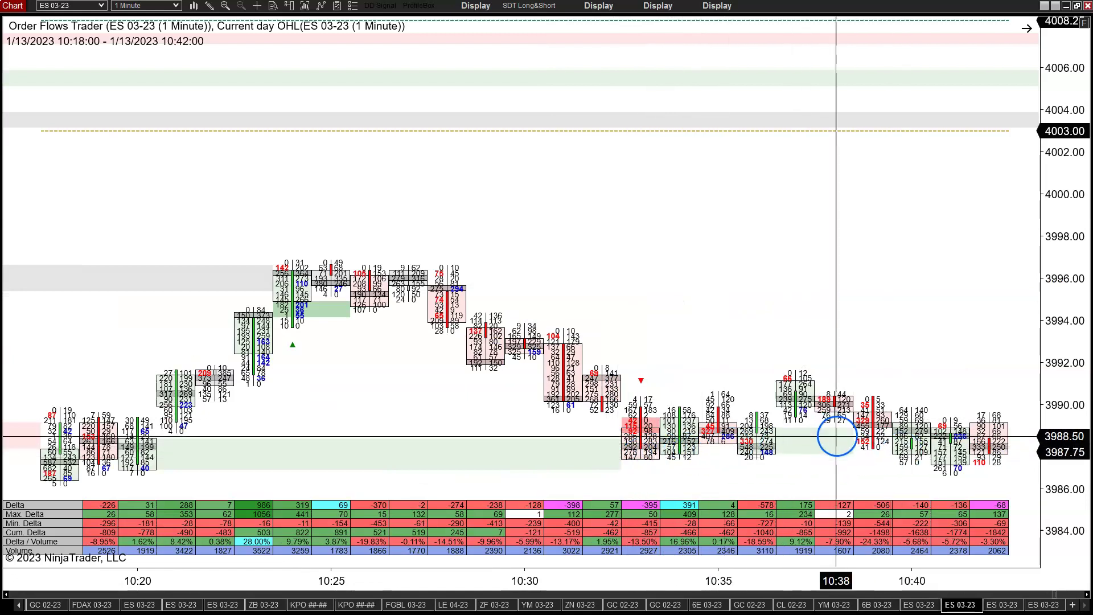
- Review the footprint bars from 10:36 to 11:39, including the 11:14 bar's highlighted imbalance zone around 3994
{"action": "scroll", "coordinate": [836, 444], "scroll_direction": "down", "scroll_amount": 3}
{"action": "scroll", "coordinate": [822, 427], "scroll_direction": "down", "scroll_amount": 3}
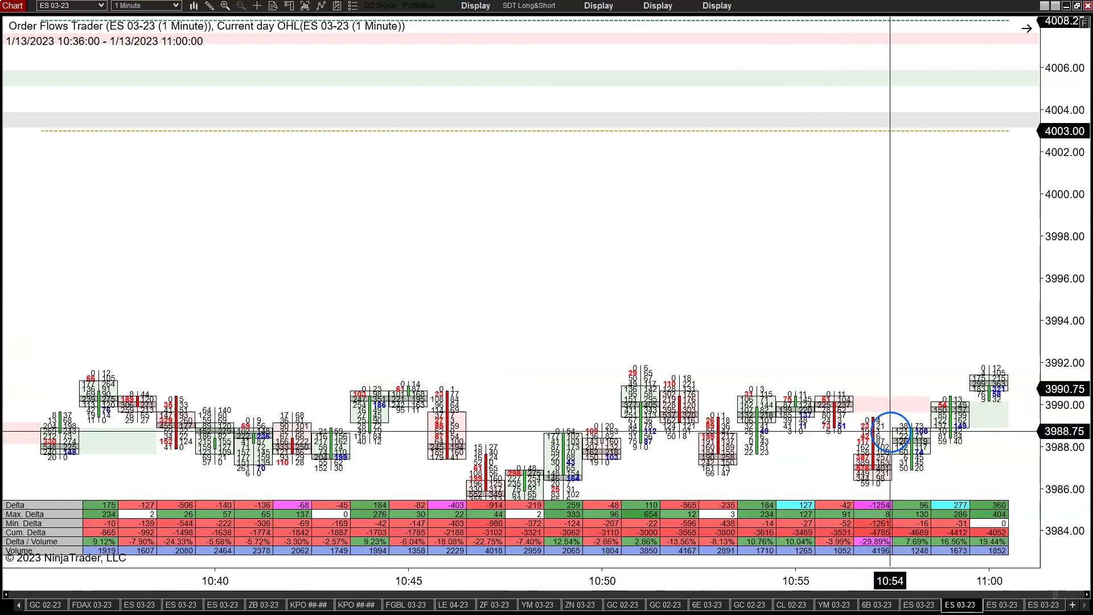
{"action": "scroll", "coordinate": [778, 376], "scroll_direction": "down", "scroll_amount": 4}
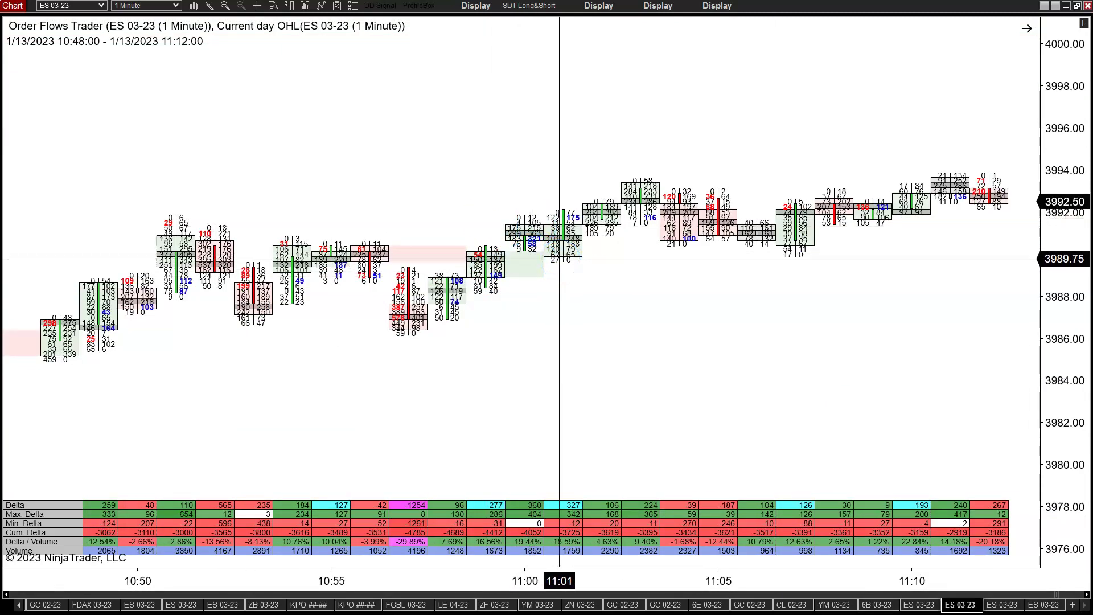
{"action": "scroll", "coordinate": [587, 257], "scroll_direction": "down", "scroll_amount": 2}
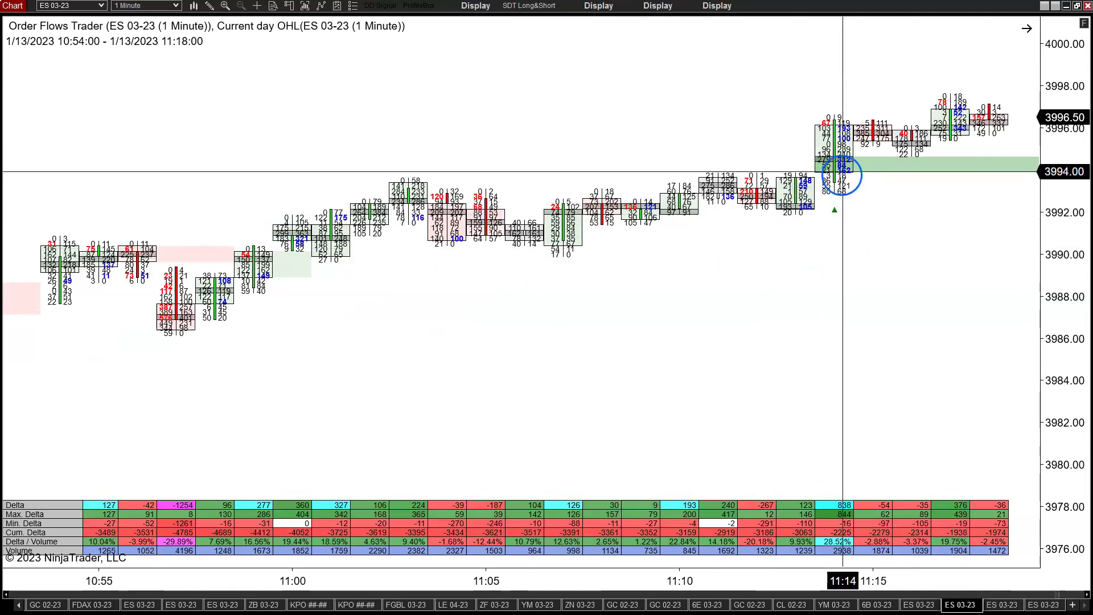
{"action": "scroll", "coordinate": [843, 175], "scroll_direction": "down", "scroll_amount": 5}
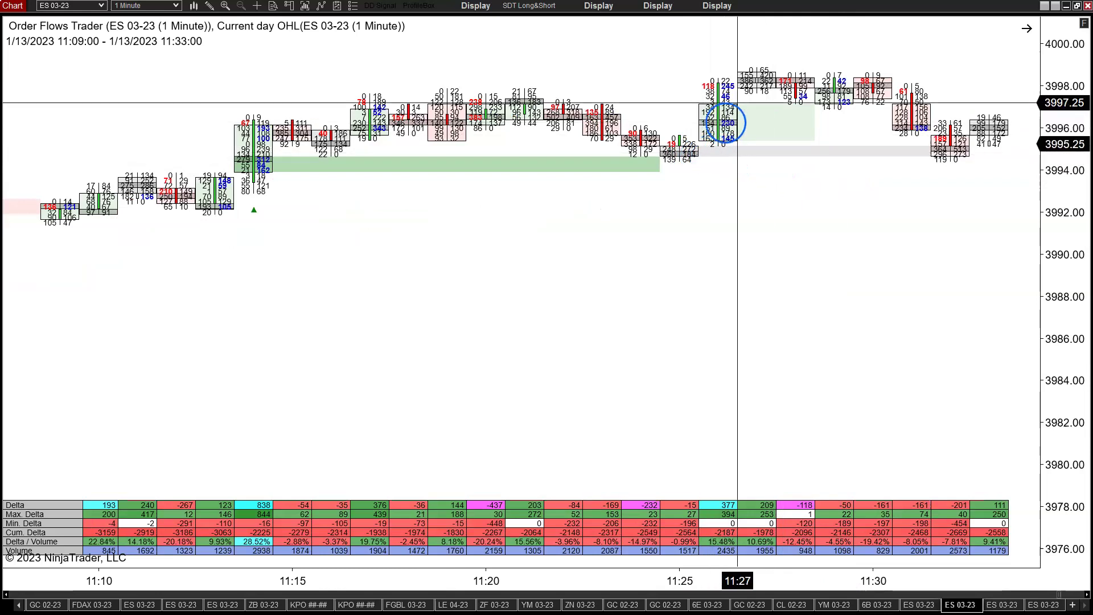
{"action": "scroll", "coordinate": [747, 114], "scroll_direction": "down", "scroll_amount": 2}
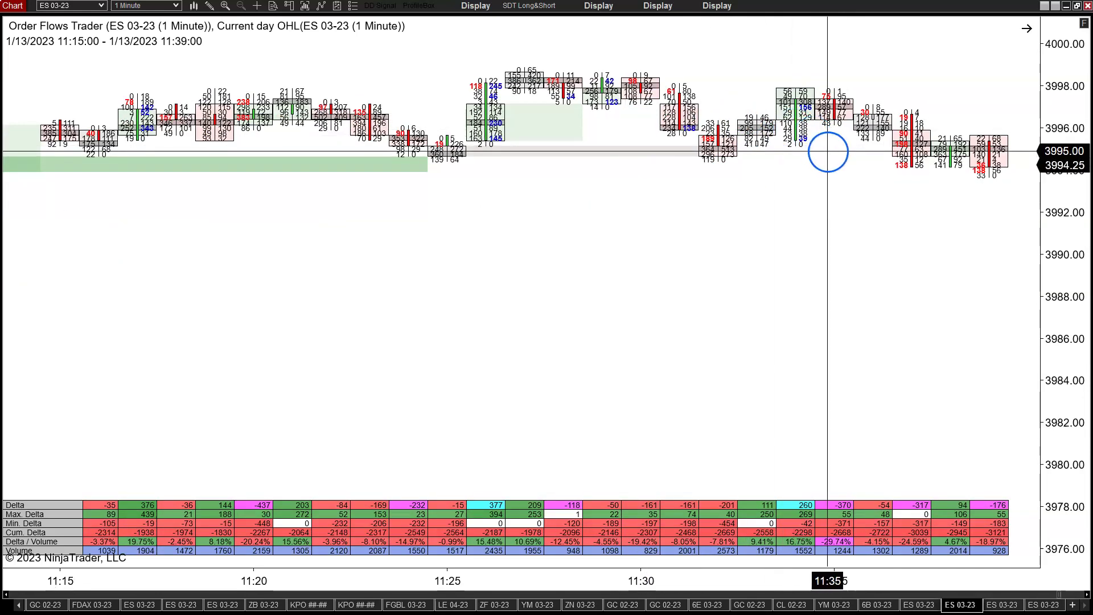
- Review the footprint bars from 11:27 to 12:21 against the dashed line at 4003 and the shaded zones below it
{"action": "scroll", "coordinate": [797, 152], "scroll_direction": "down", "scroll_amount": 2}
{"action": "scroll", "coordinate": [836, 171], "scroll_direction": "down", "scroll_amount": 2}
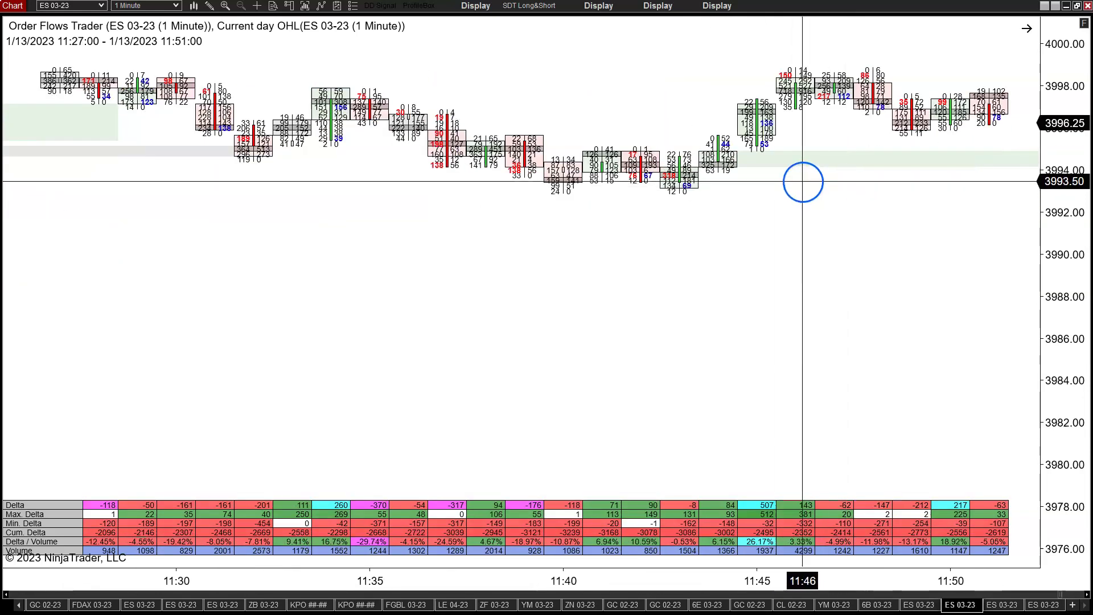
{"action": "scroll", "coordinate": [803, 178], "scroll_direction": "down", "scroll_amount": 2}
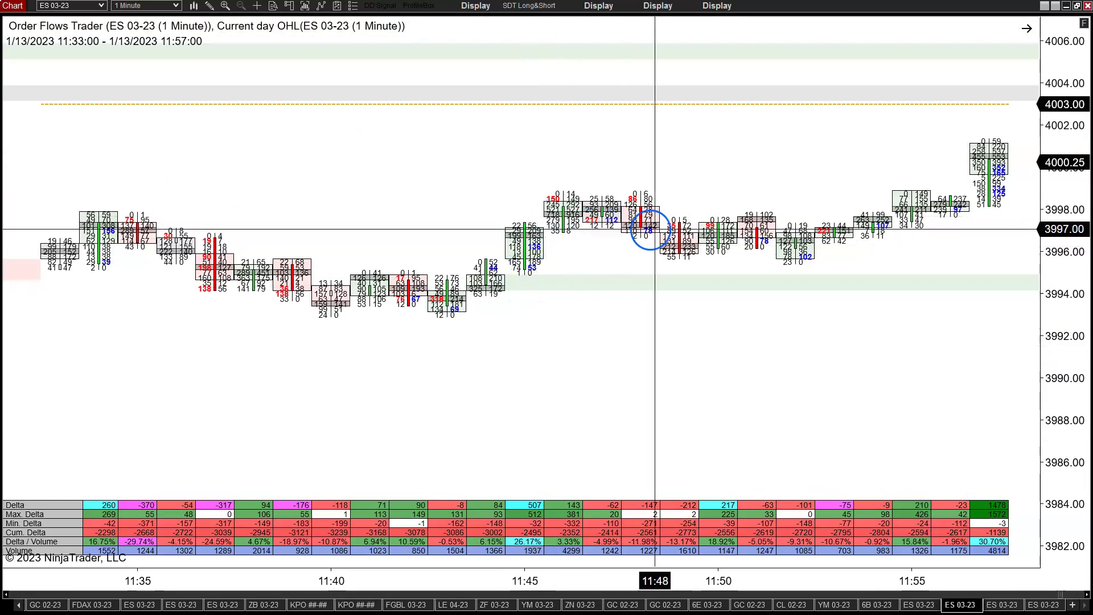
{"action": "scroll", "coordinate": [915, 183], "scroll_direction": "down", "scroll_amount": 4}
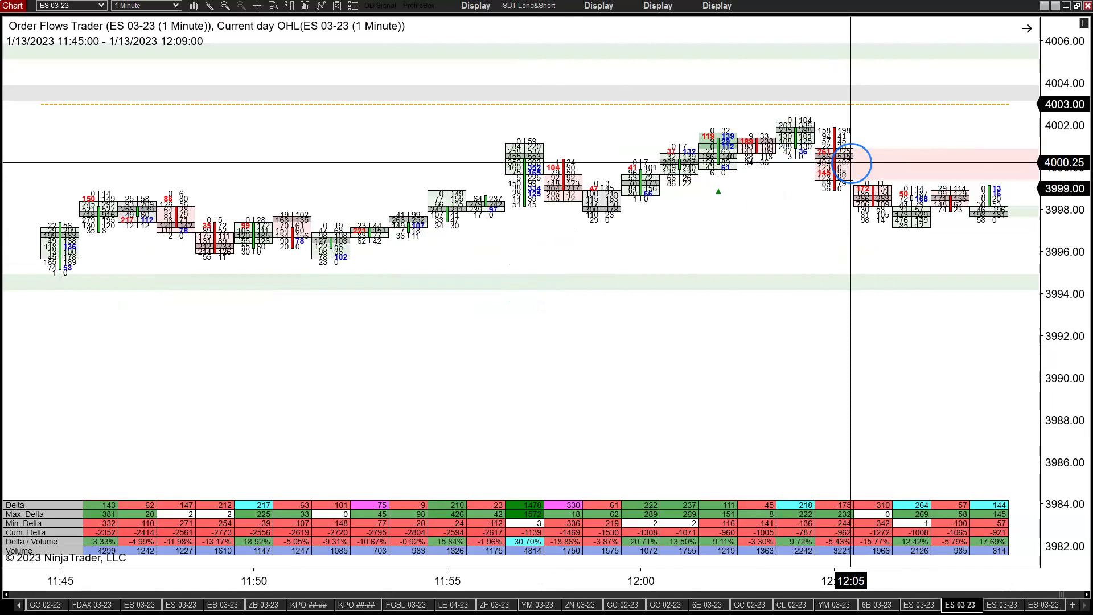
{"action": "scroll", "coordinate": [849, 159], "scroll_direction": "down", "scroll_amount": 2}
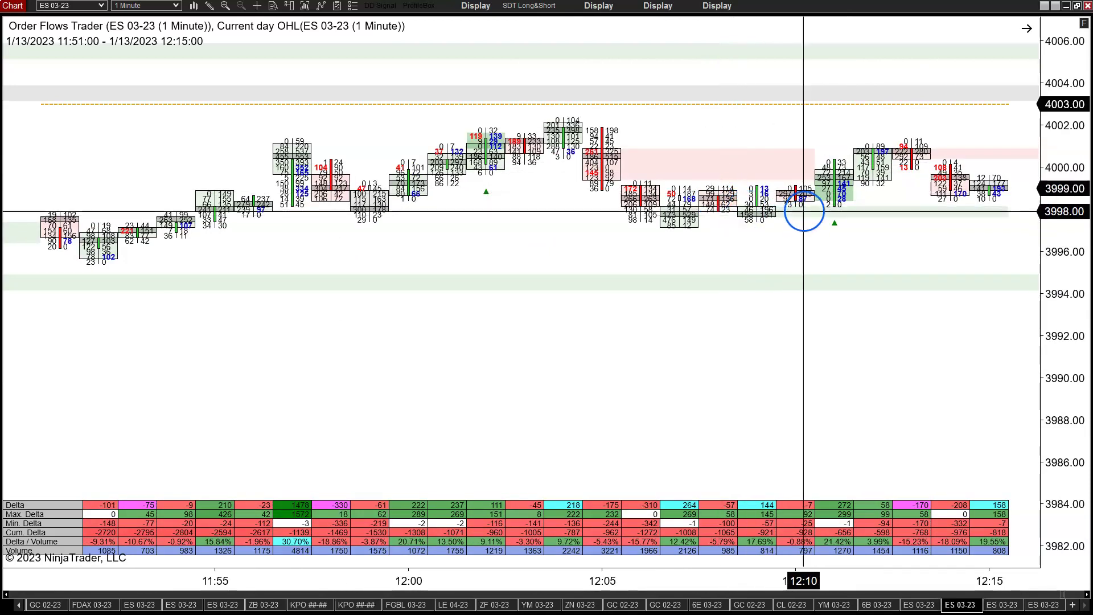
{"action": "scroll", "coordinate": [912, 164], "scroll_direction": "down", "scroll_amount": 2}
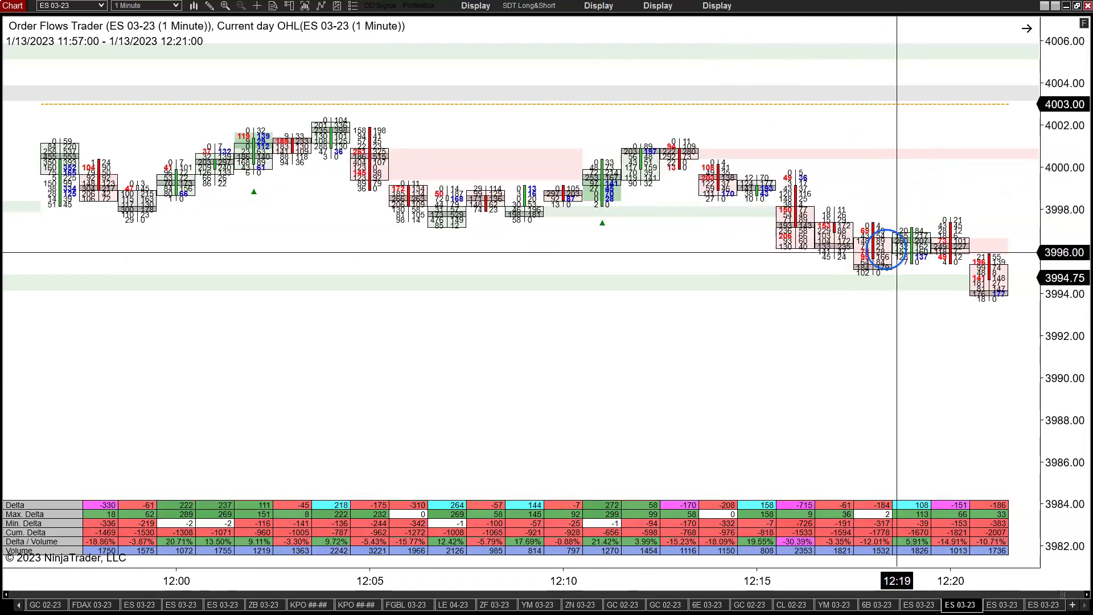
- Review the 1-minute footprint bars from 12:00 to 13:18, shifting the price scale to keep the rally above 4003 in view
{"action": "scroll", "coordinate": [928, 278], "scroll_direction": "down", "scroll_amount": 3}
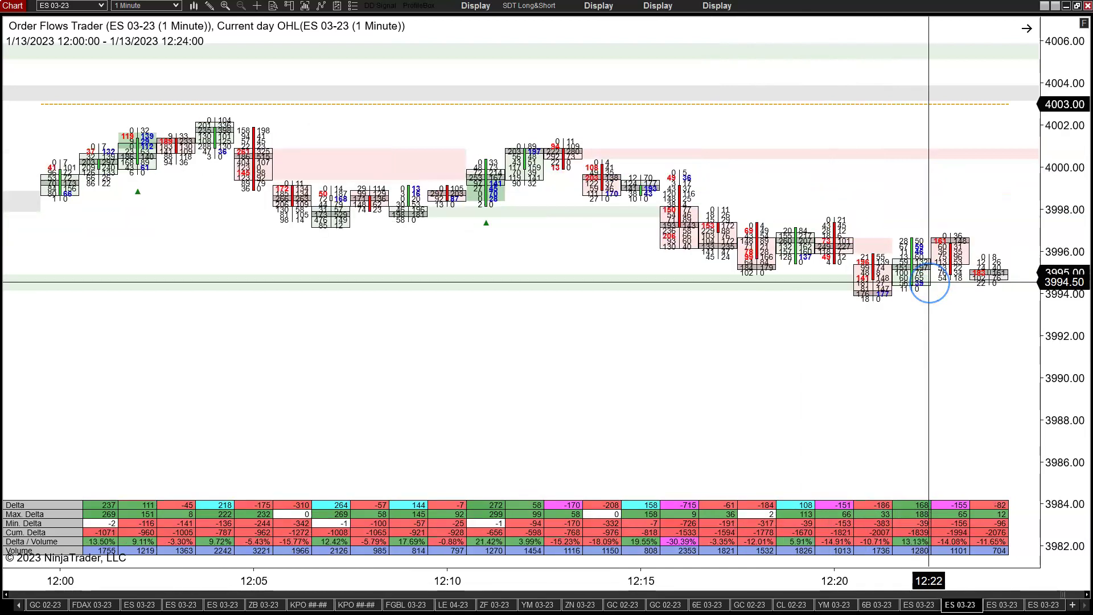
{"action": "scroll", "coordinate": [928, 281], "scroll_direction": "down", "scroll_amount": 1}
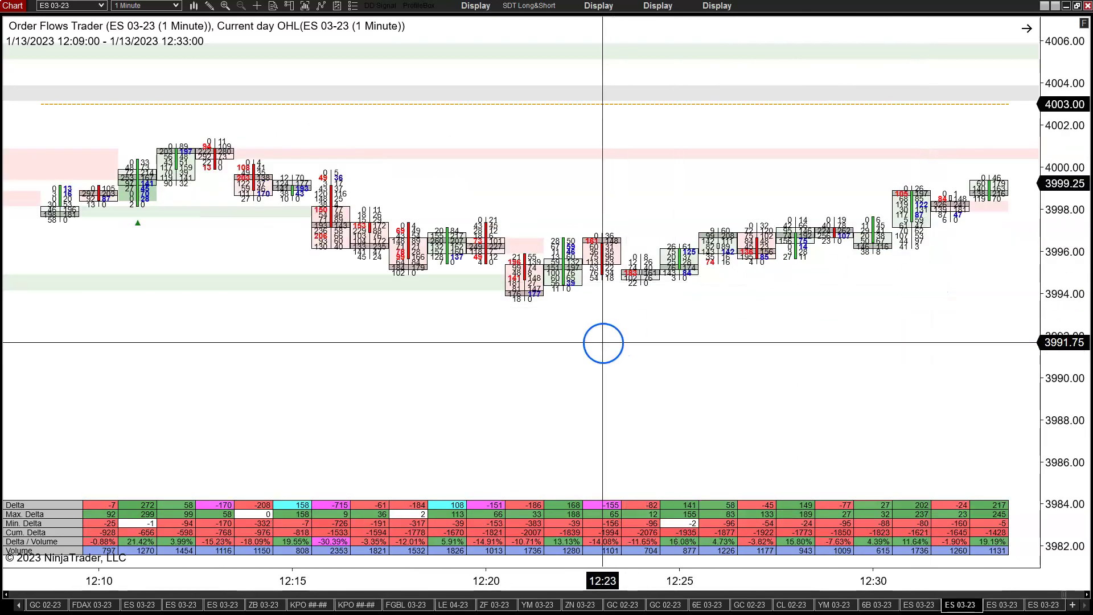
{"action": "scroll", "coordinate": [691, 317], "scroll_direction": "down", "scroll_amount": 3}
{"action": "scroll", "coordinate": [697, 301], "scroll_direction": "down", "scroll_amount": 3}
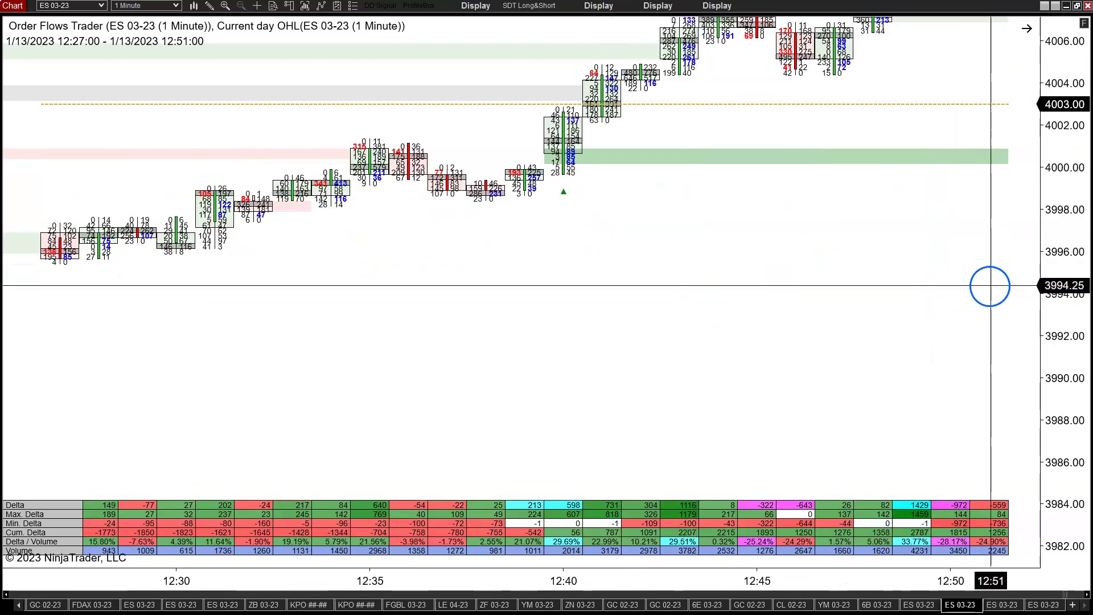
{"action": "left_click_drag", "start_coordinate": [1066, 300], "coordinate": [1069, 493]}
{"action": "scroll", "coordinate": [758, 427], "scroll_direction": "down", "scroll_amount": 8}
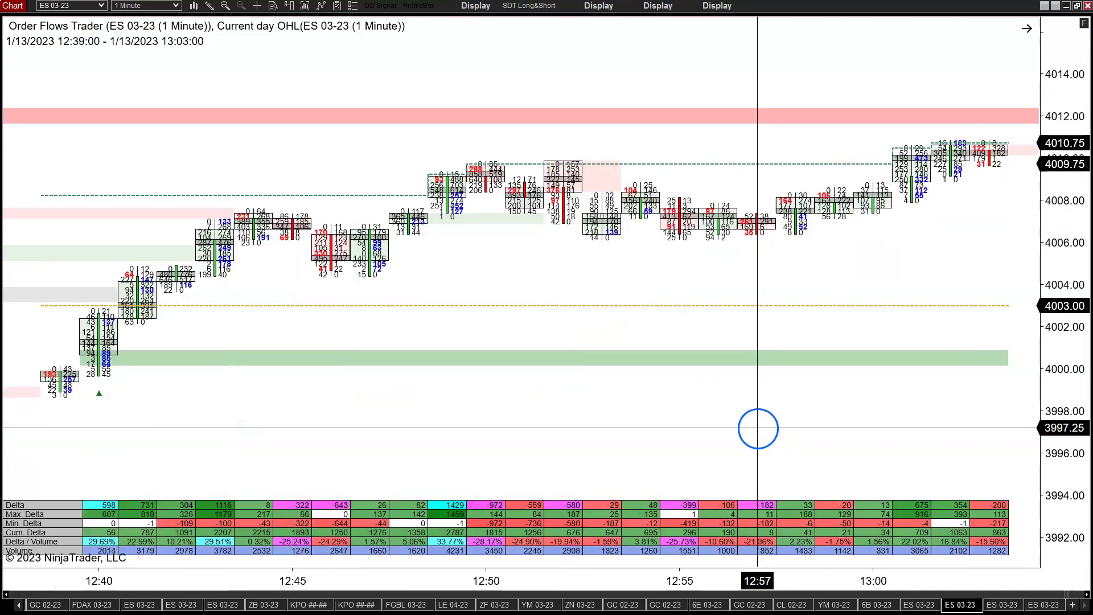
{"action": "scroll", "coordinate": [757, 428], "scroll_direction": "down", "scroll_amount": 1}
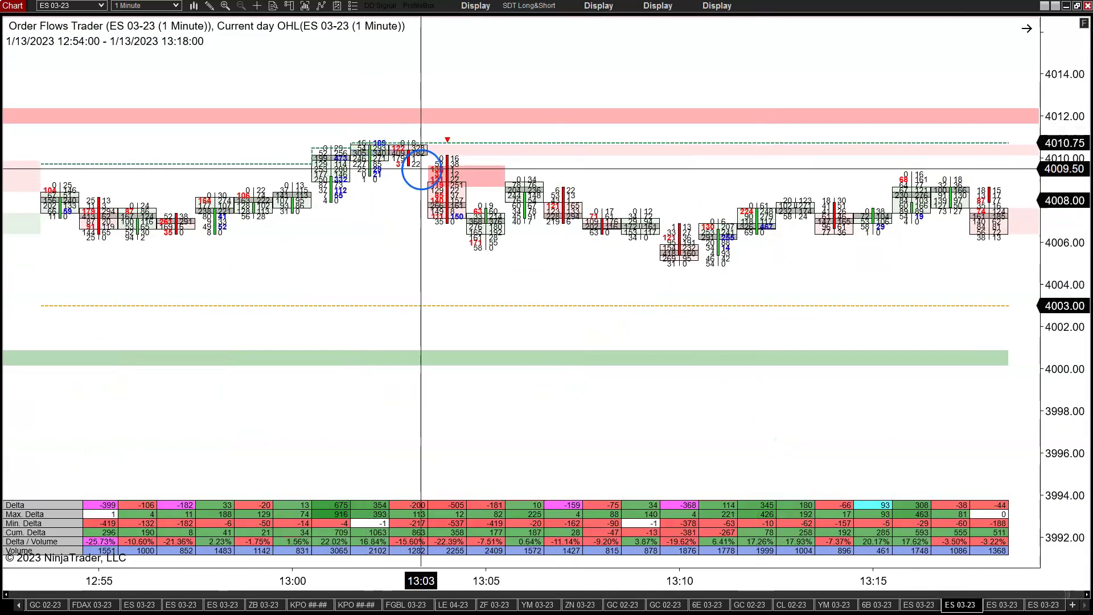
- Review the 1-minute footprint bars and delta values from 13:18 to 14:15 against the shaded zone near 4012
{"action": "scroll", "coordinate": [620, 300], "scroll_direction": "down", "scroll_amount": 4}
{"action": "scroll", "coordinate": [621, 300], "scroll_direction": "down", "scroll_amount": 6}
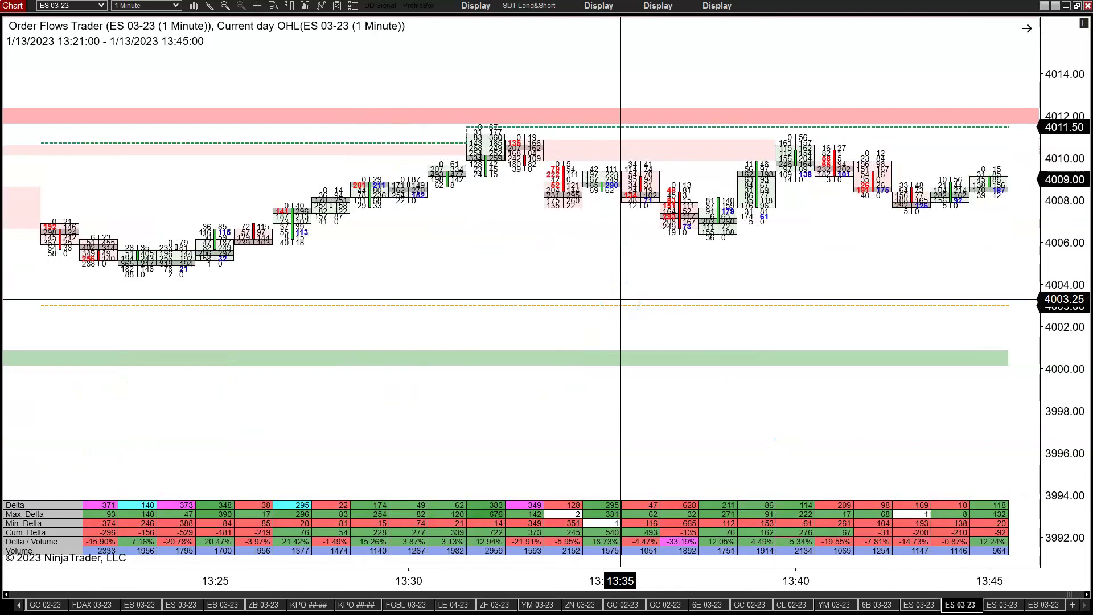
{"action": "scroll", "coordinate": [556, 219], "scroll_direction": "down", "scroll_amount": 3}
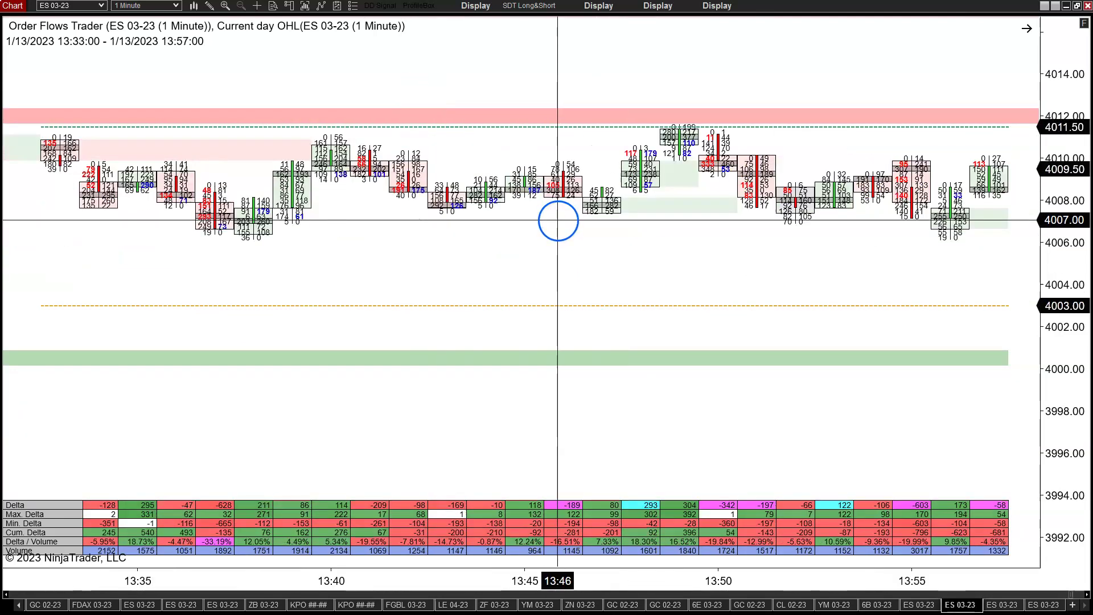
{"action": "scroll", "coordinate": [688, 221], "scroll_direction": "down", "scroll_amount": 3}
{"action": "scroll", "coordinate": [688, 221], "scroll_direction": "down", "scroll_amount": 1}
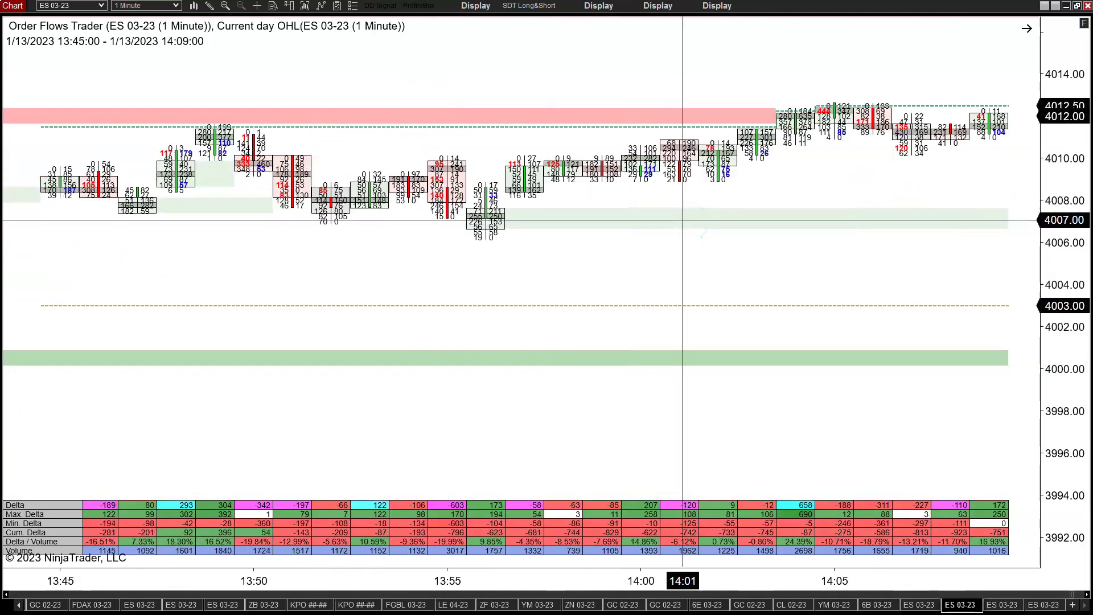
{"action": "scroll", "coordinate": [683, 220], "scroll_direction": "down", "scroll_amount": 2}
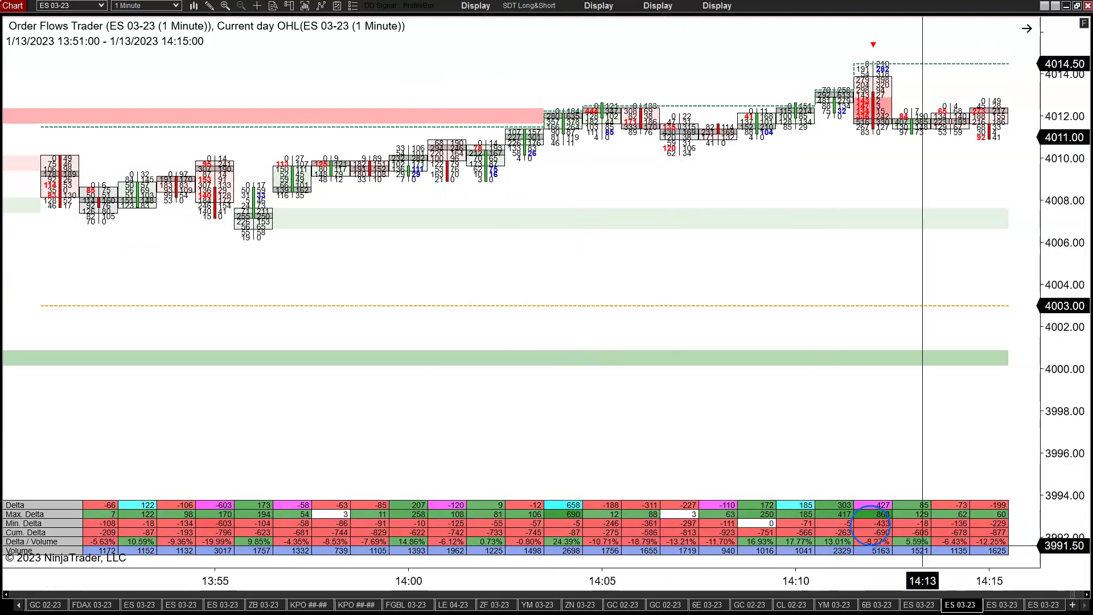
- Switch to the 5-minute ES 03-23 footprint chart and review its bars from 07:55 to 13:00
{"action": "left_click", "coordinate": [917, 606]}
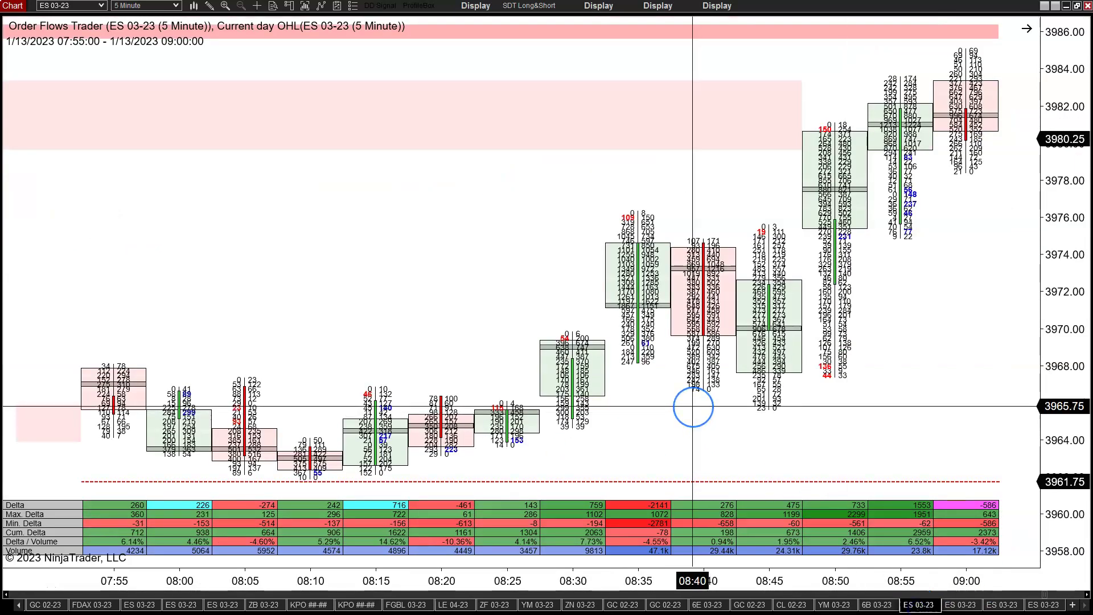
{"action": "scroll", "coordinate": [692, 407], "scroll_direction": "down", "scroll_amount": 7}
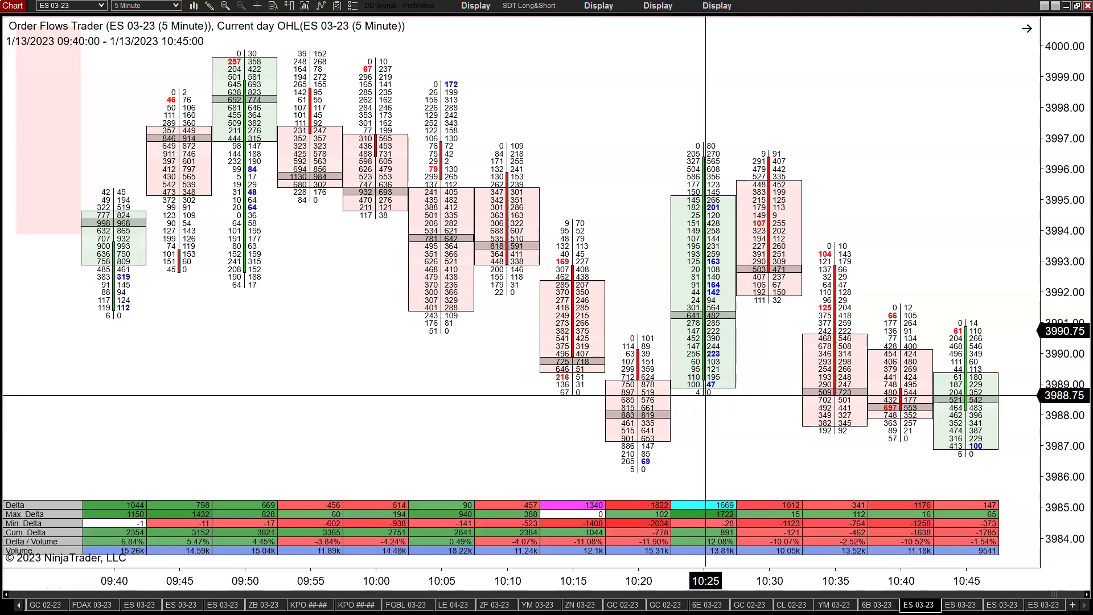
{"action": "scroll", "coordinate": [706, 395], "scroll_direction": "down", "scroll_amount": 17}
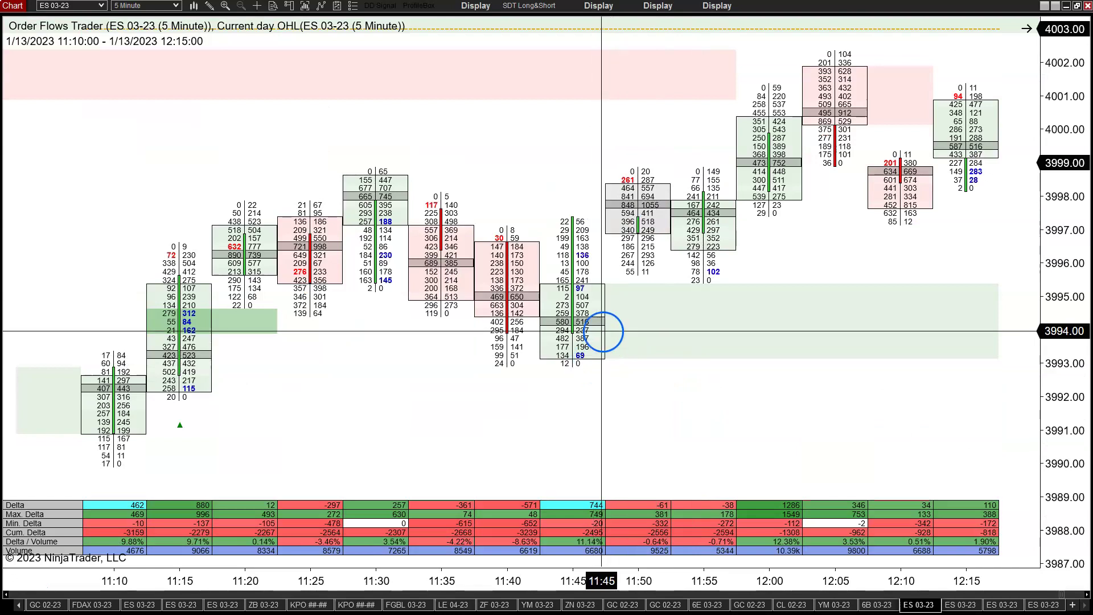
{"action": "scroll", "coordinate": [611, 294], "scroll_direction": "up", "scroll_amount": 3}
{"action": "scroll", "coordinate": [610, 293], "scroll_direction": "down", "scroll_amount": 3}
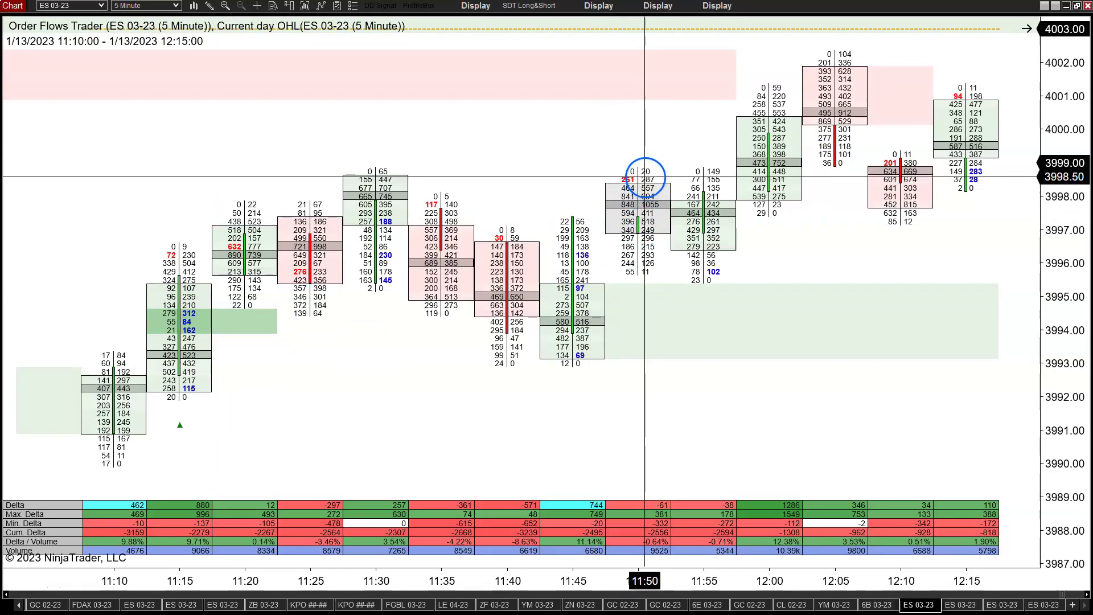
{"action": "scroll", "coordinate": [778, 205], "scroll_direction": "down", "scroll_amount": 6}
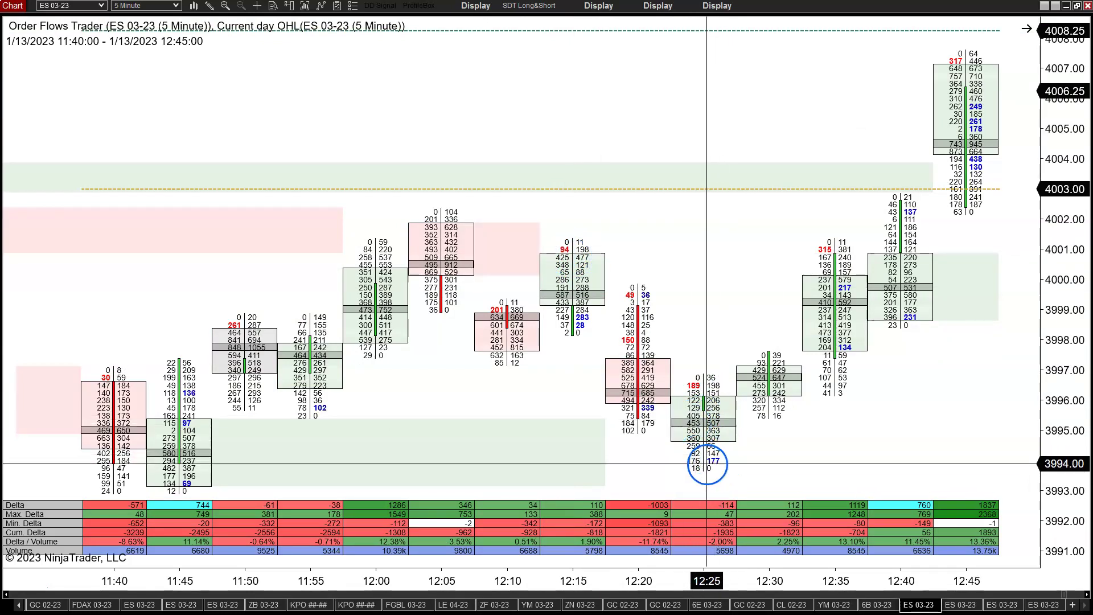
{"action": "scroll", "coordinate": [707, 464], "scroll_direction": "down", "scroll_amount": 3}
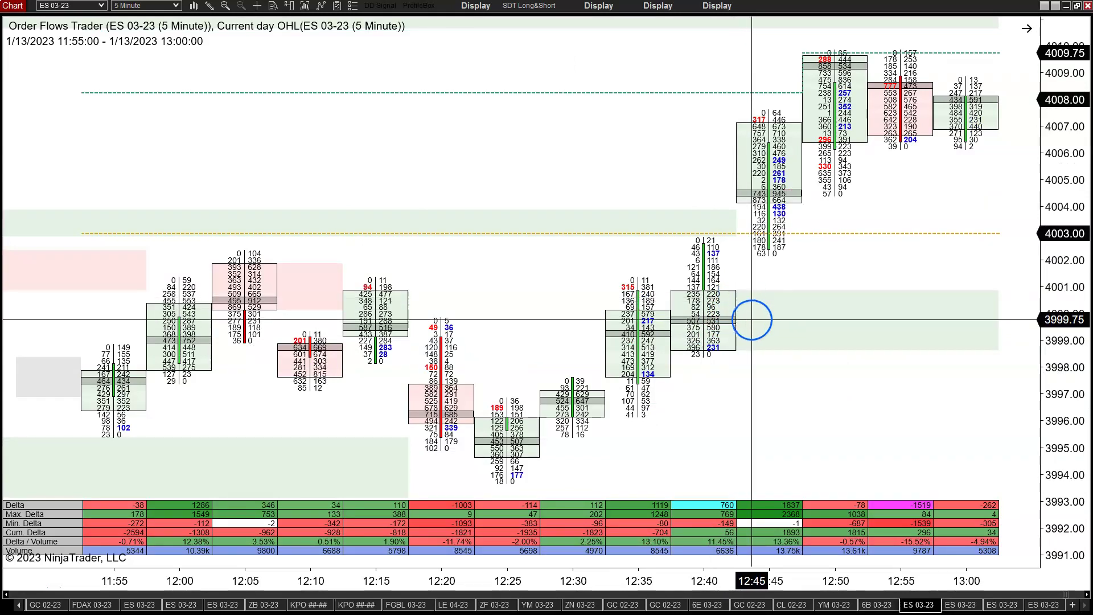
- Examine the 5-minute ES footprint bars between 12:25 and 14:45, including the green zone near 4000
{"action": "scroll", "coordinate": [756, 320], "scroll_direction": "down", "scroll_amount": 9}
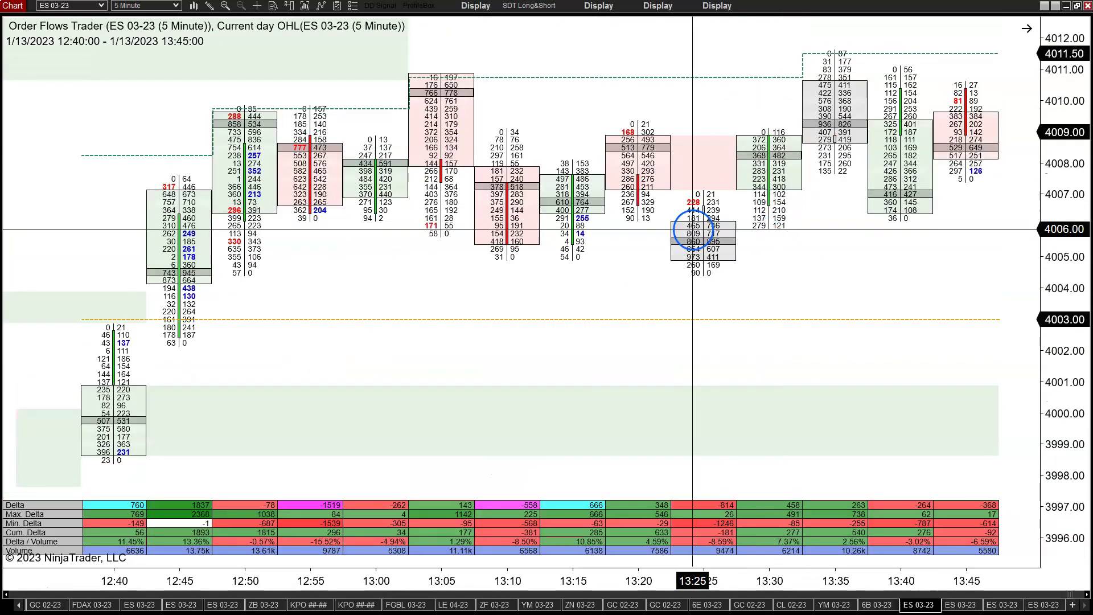
{"action": "scroll", "coordinate": [763, 297], "scroll_direction": "down", "scroll_amount": 3}
{"action": "scroll", "coordinate": [561, 263], "scroll_direction": "up", "scroll_amount": 6}
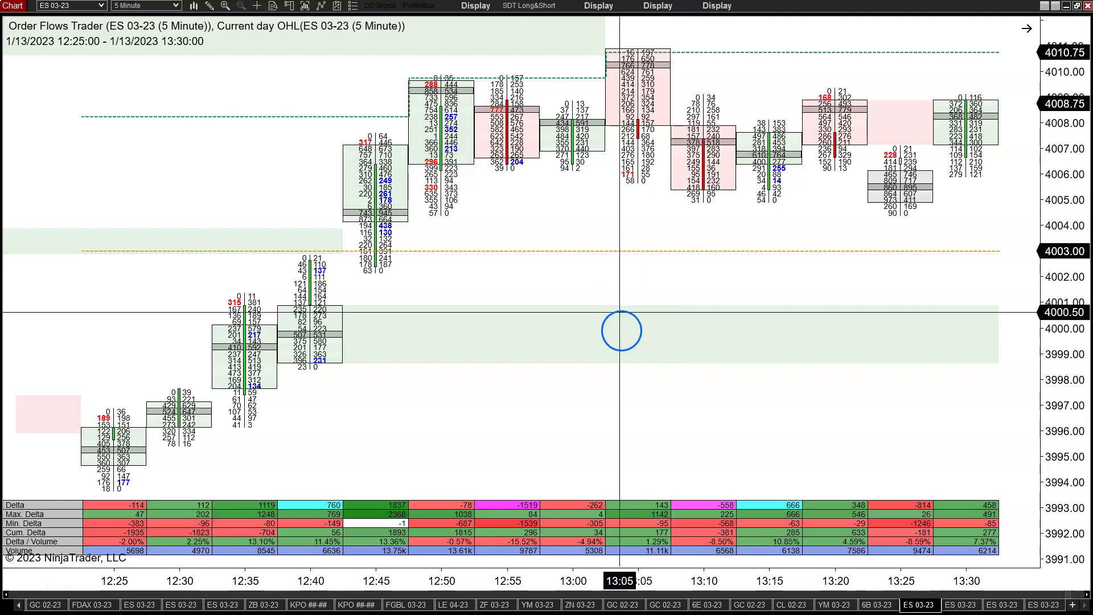
{"action": "scroll", "coordinate": [621, 333], "scroll_direction": "down", "scroll_amount": 6}
{"action": "scroll", "coordinate": [621, 333], "scroll_direction": "down", "scroll_amount": 2}
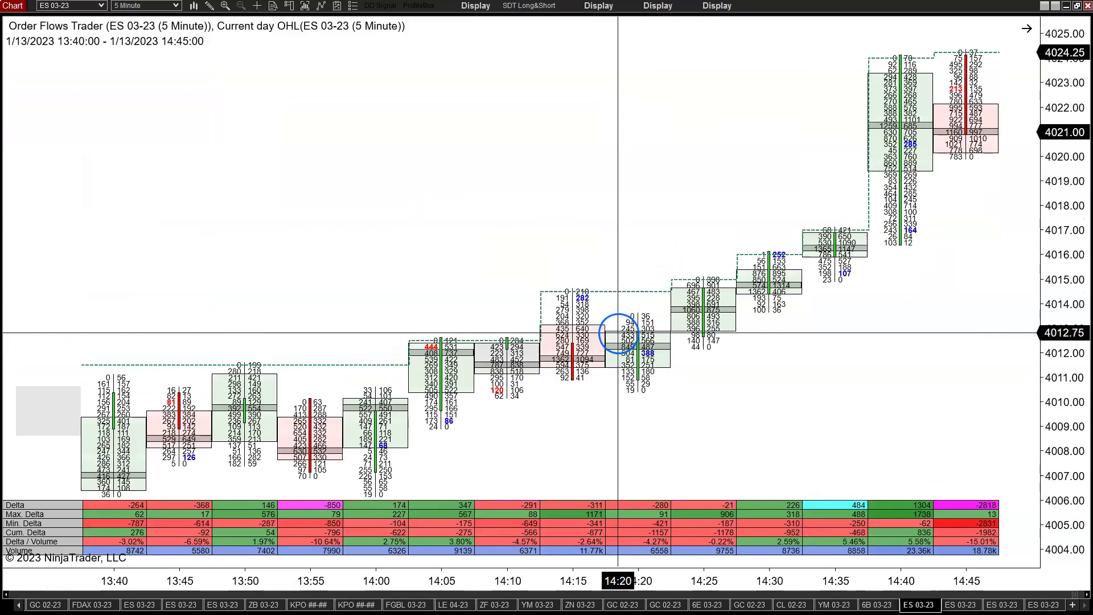
{"action": "scroll", "coordinate": [620, 333], "scroll_direction": "up", "scroll_amount": 3}
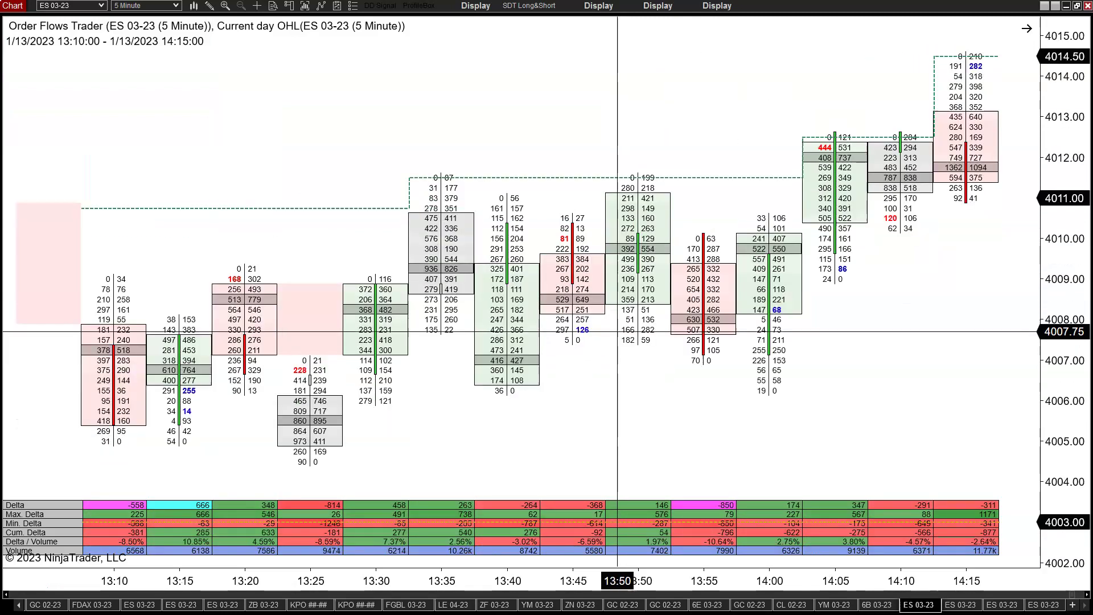
- Open the ES 03-23 dynamic volume profile chart and delete the overnight session's profile box
{"action": "left_click", "coordinate": [996, 606]}
{"action": "left_click", "coordinate": [873, 161]}
{"action": "key", "text": "Delete"}
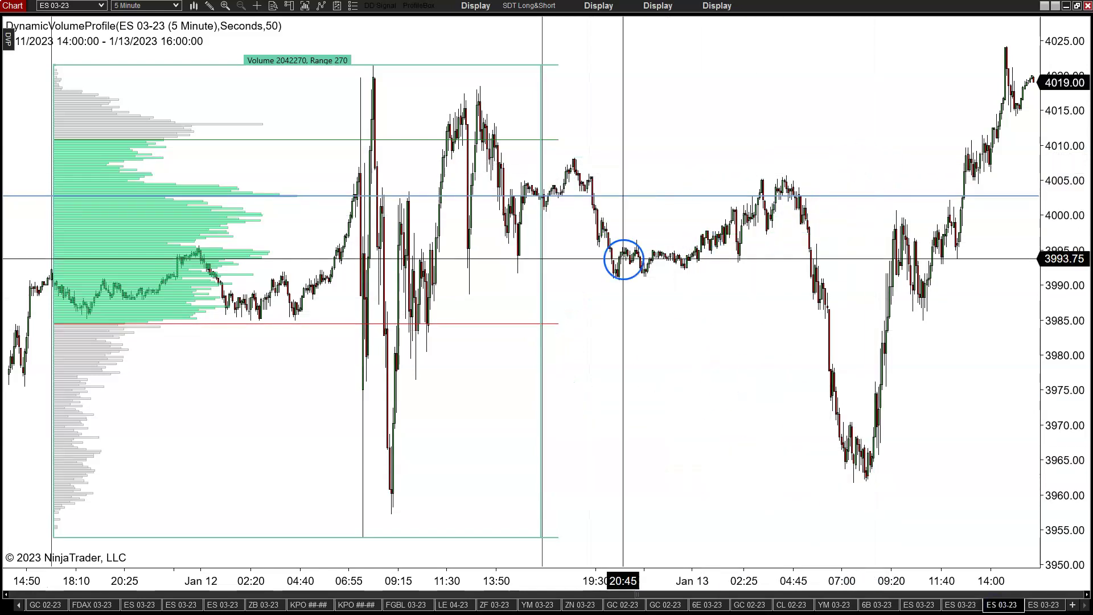
- Add a volume profile box over the January 13 bars from about 09:35 to 10:50, between about 4001 and 3985
{"action": "scroll", "coordinate": [671, 408], "scroll_direction": "down", "scroll_amount": 5}
{"action": "left_click_drag", "start_coordinate": [827, 591], "coordinate": [257, 508]}
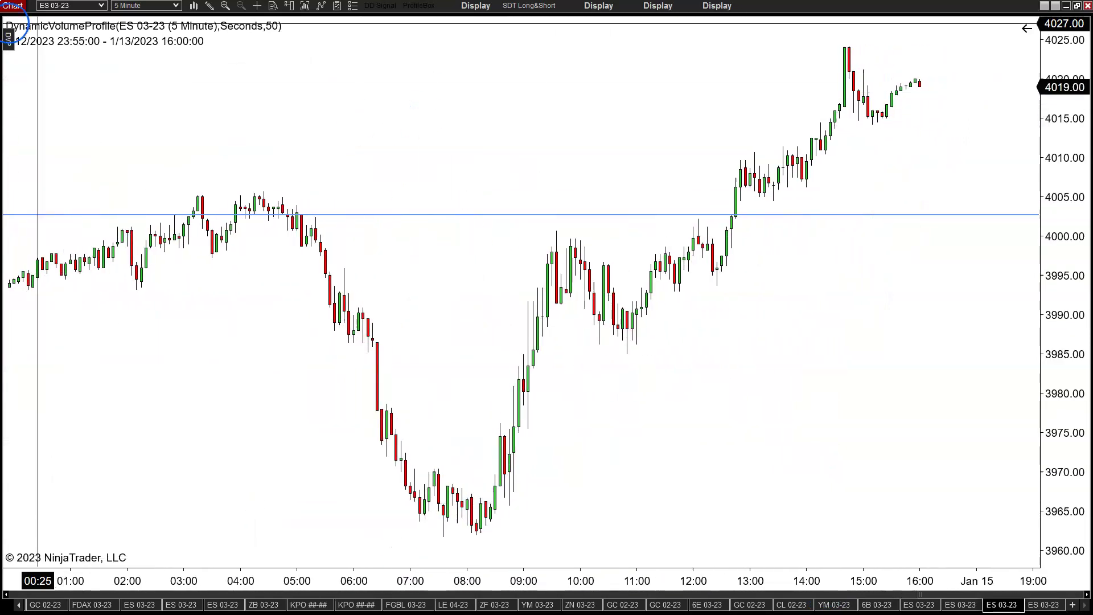
{"action": "left_click", "coordinate": [8, 38]}
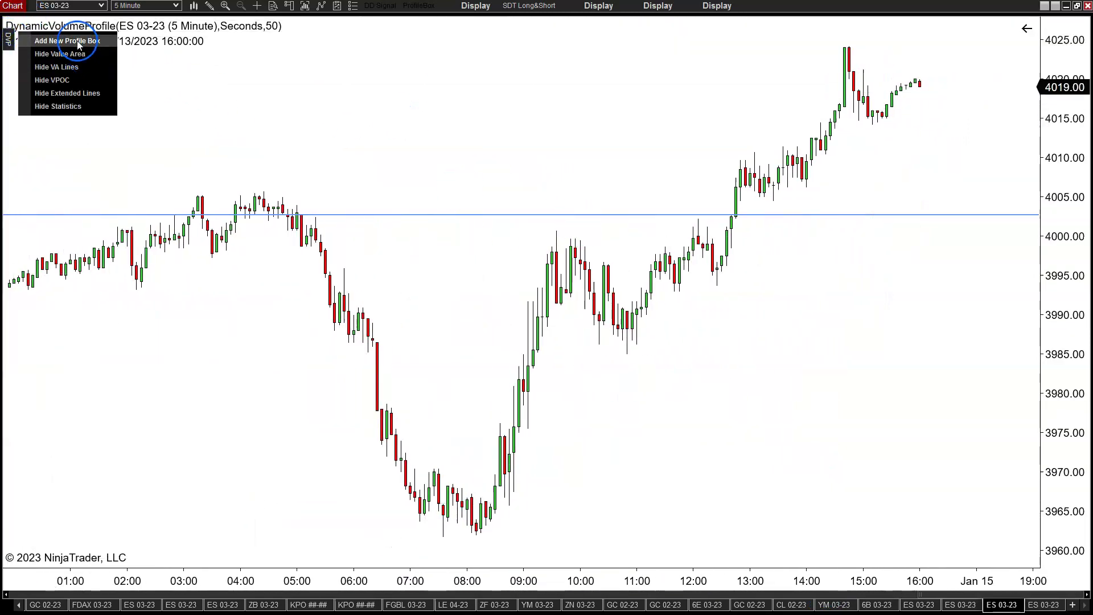
{"action": "left_click", "coordinate": [78, 45]}
{"action": "left_click_drag", "start_coordinate": [557, 233], "coordinate": [629, 351]}
{"action": "left_click", "coordinate": [741, 393]}
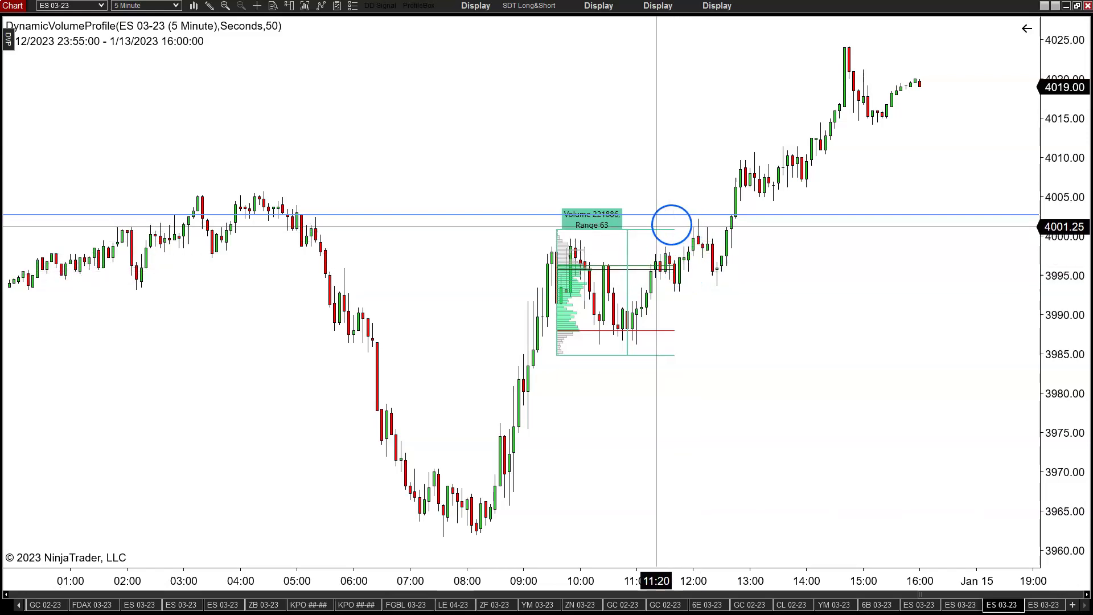
- Add a second volume profile box covering about 10:50 to 12:05, between about 3985 and 4002
{"action": "left_click", "coordinate": [9, 44]}
{"action": "left_click", "coordinate": [35, 43]}
{"action": "left_click_drag", "start_coordinate": [633, 359], "coordinate": [697, 258]}
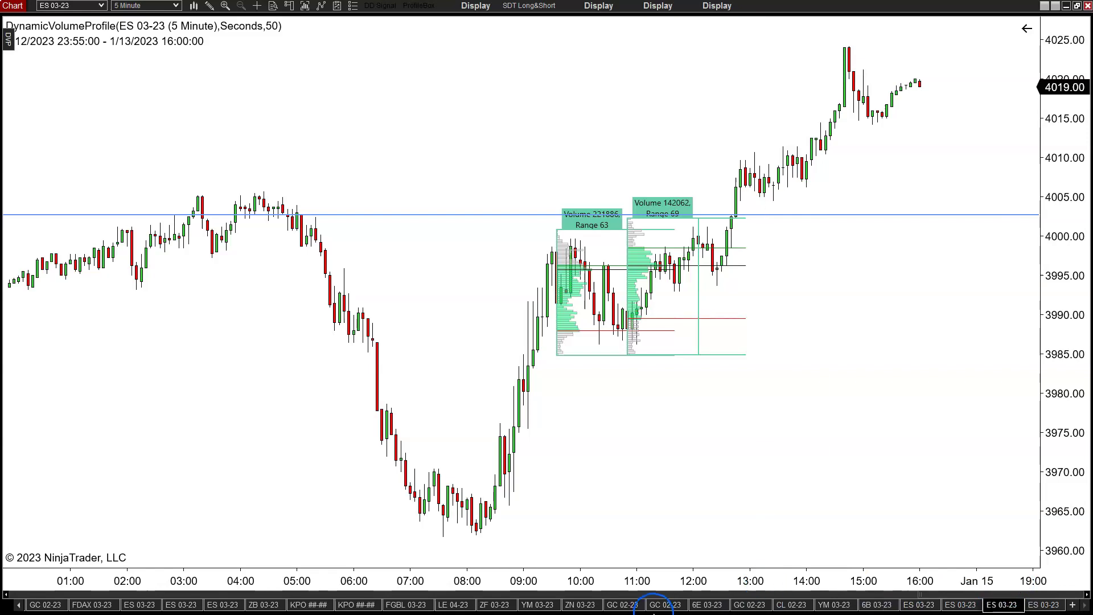
- Open the 5-minute GC 02-23 footprint chart at the January 13 morning bars and turn on the crosshair
{"action": "left_click", "coordinate": [620, 604]}
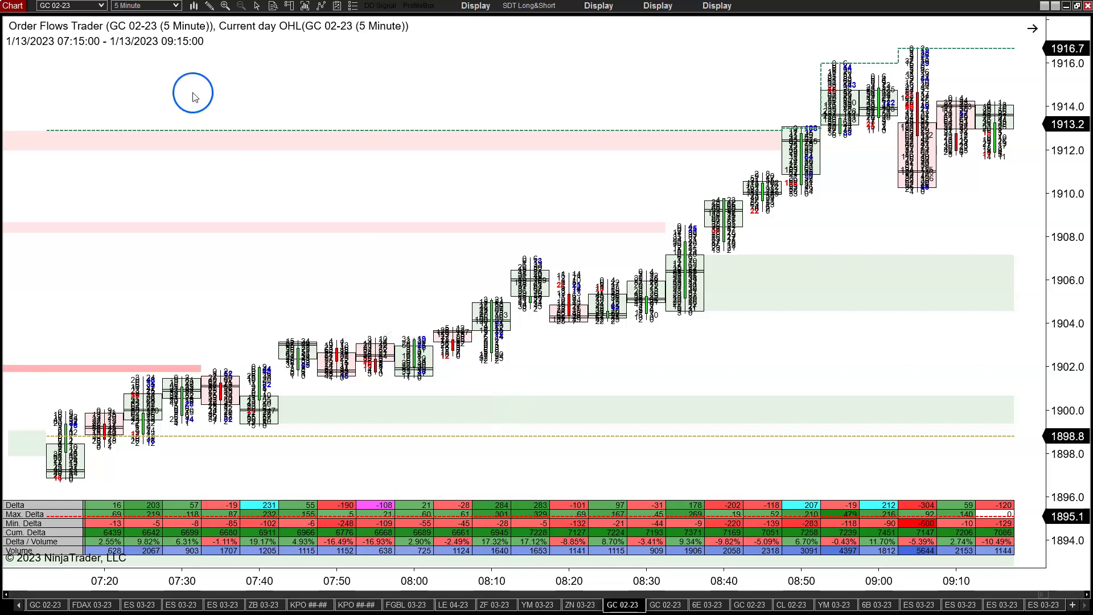
{"action": "scroll", "coordinate": [366, 395], "scroll_direction": "up", "scroll_amount": 3}
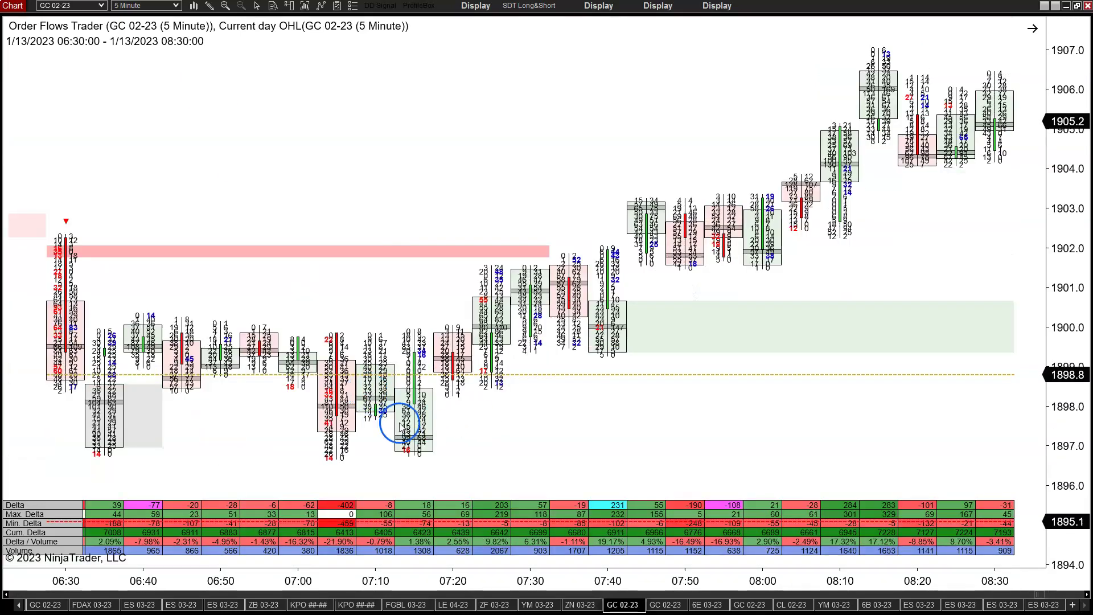
{"action": "scroll", "coordinate": [618, 374], "scroll_direction": "down", "scroll_amount": 1}
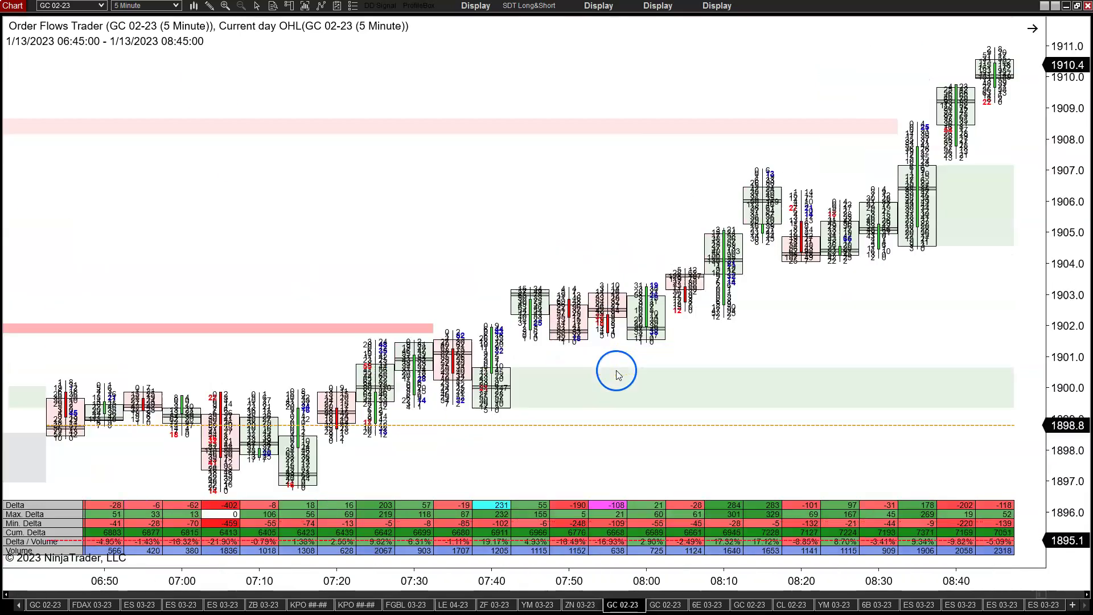
{"action": "left_click", "coordinate": [256, 5]}
{"action": "left_click", "coordinate": [276, 35]}
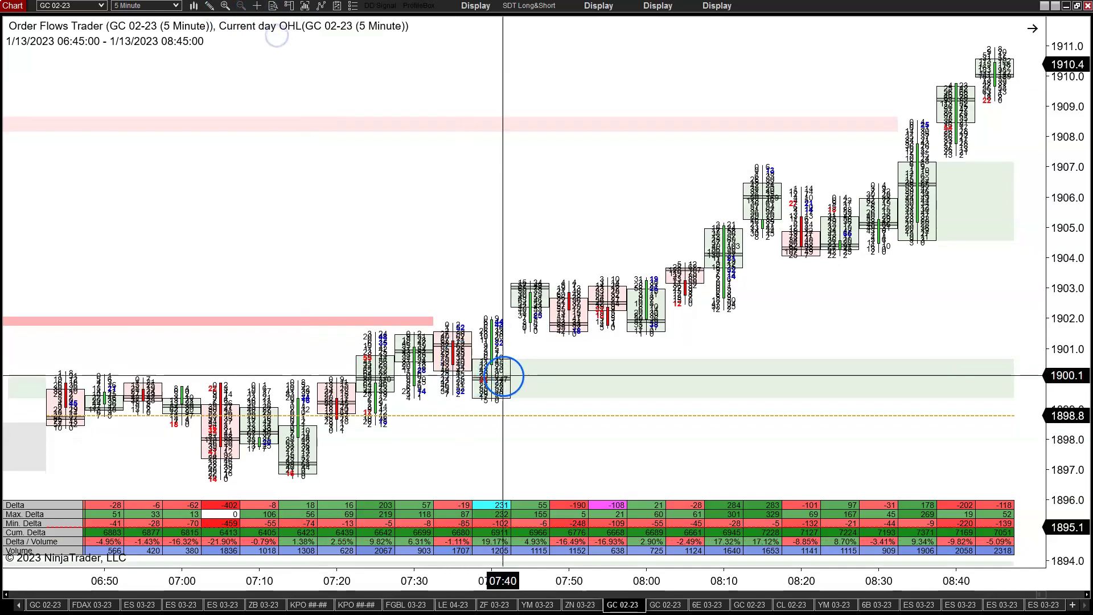
- Review the 5-minute GC footprint bars and their imbalance zones from 07:00 to 14:00
{"action": "scroll", "coordinate": [819, 277], "scroll_direction": "down", "scroll_amount": 7}
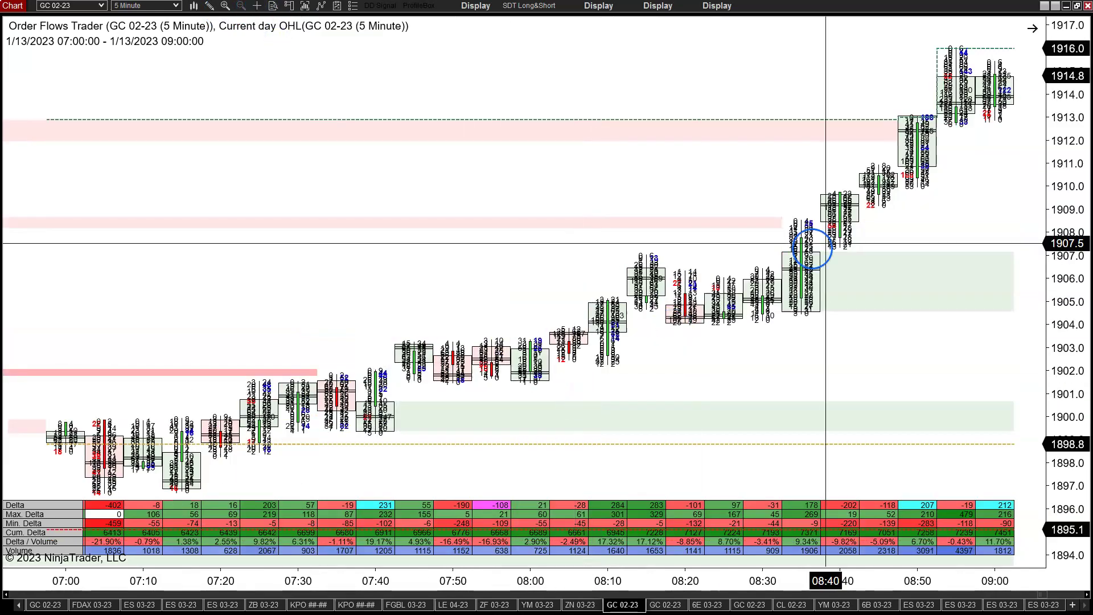
{"action": "scroll", "coordinate": [817, 278], "scroll_direction": "down", "scroll_amount": 3}
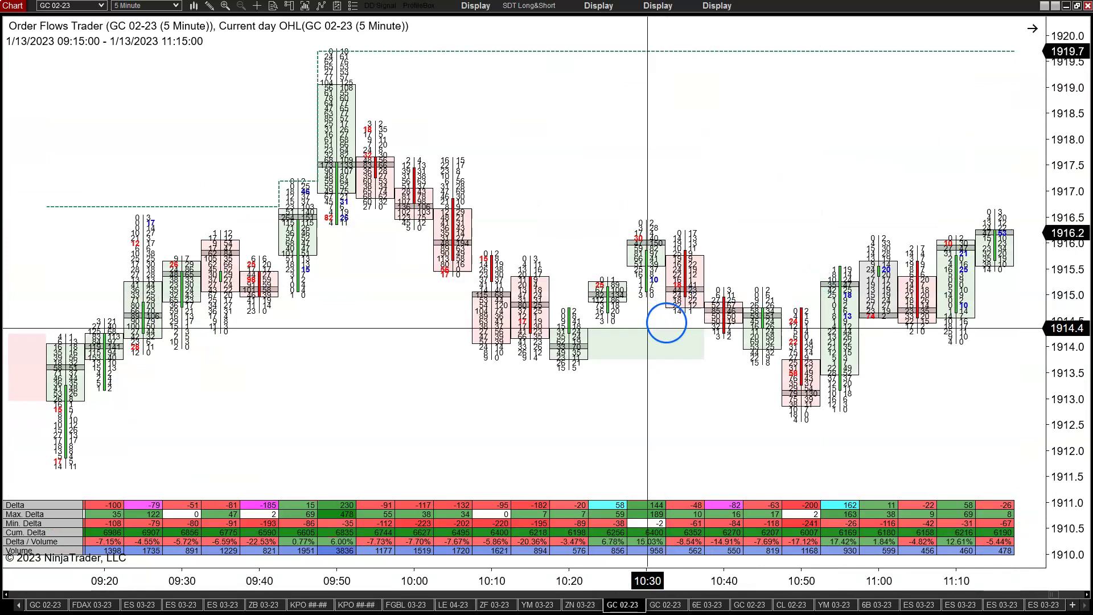
{"action": "scroll", "coordinate": [649, 316], "scroll_direction": "down", "scroll_amount": 3}
{"action": "scroll", "coordinate": [649, 330], "scroll_direction": "down", "scroll_amount": 3}
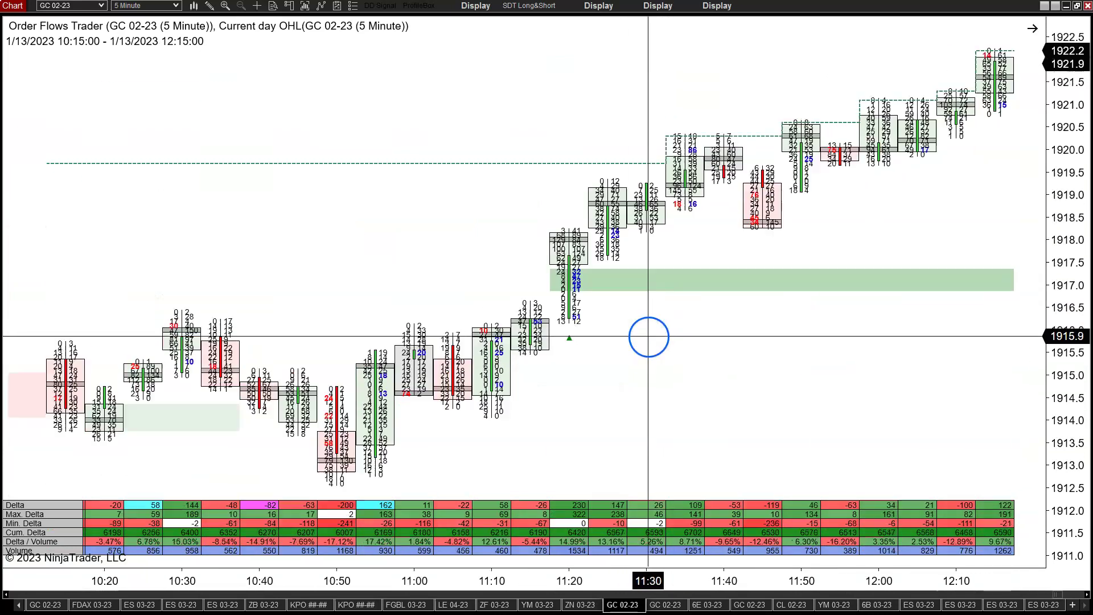
{"action": "scroll", "coordinate": [479, 332], "scroll_direction": "down", "scroll_amount": 3}
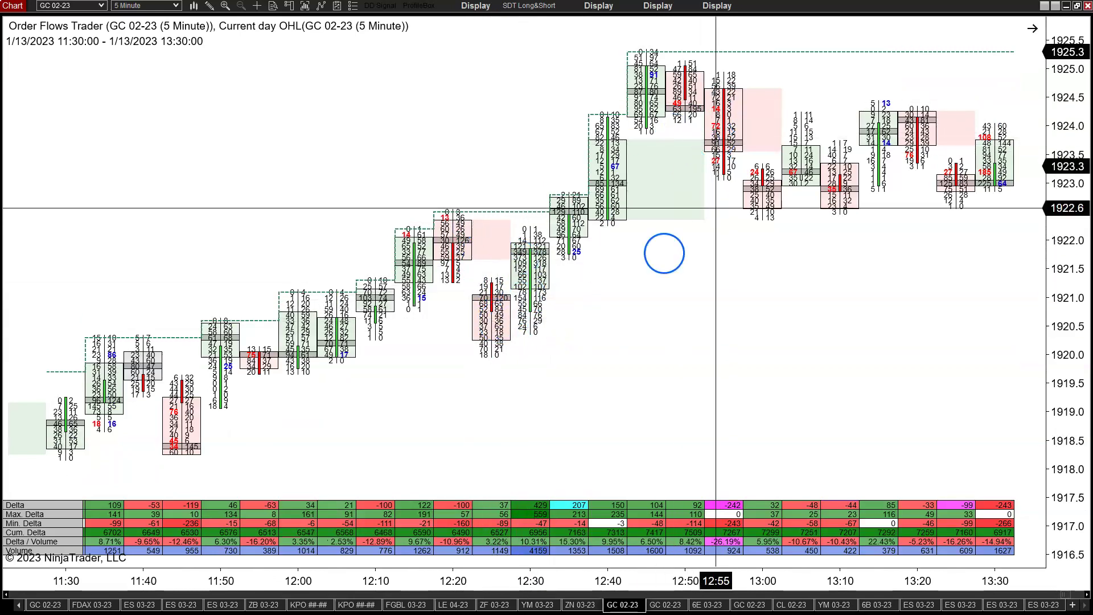
{"action": "scroll", "coordinate": [763, 195], "scroll_direction": "down", "scroll_amount": 2}
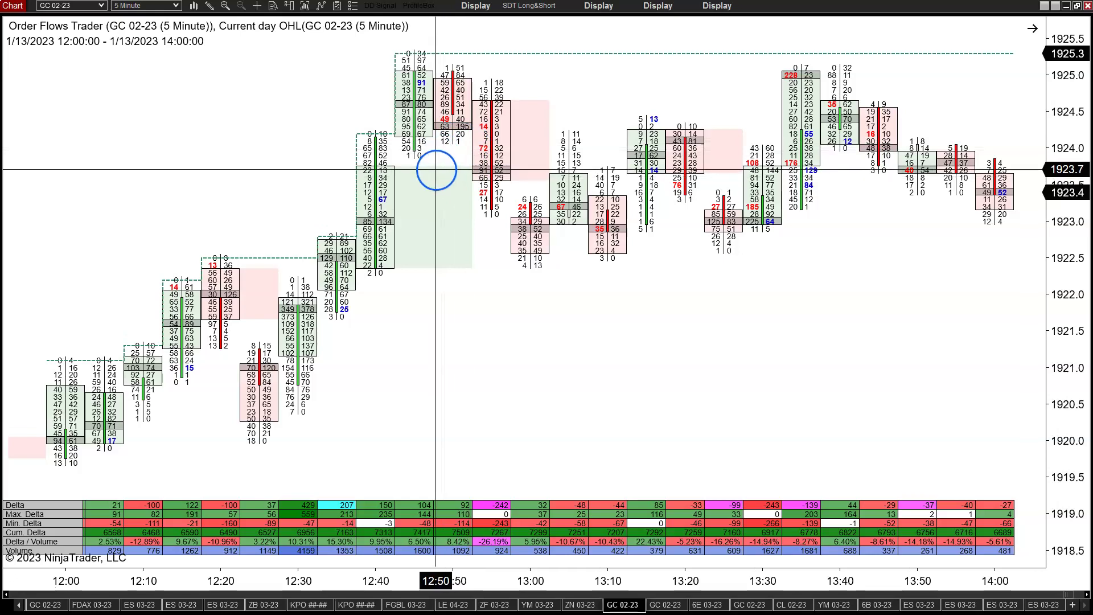
- Examine the January 13 GC 5-minute footprint bars from 06:20 to 08:35, especially the buying imbalance zone starting at 07:40
{"action": "left_click_drag", "start_coordinate": [1074, 266], "coordinate": [1049, 458]}
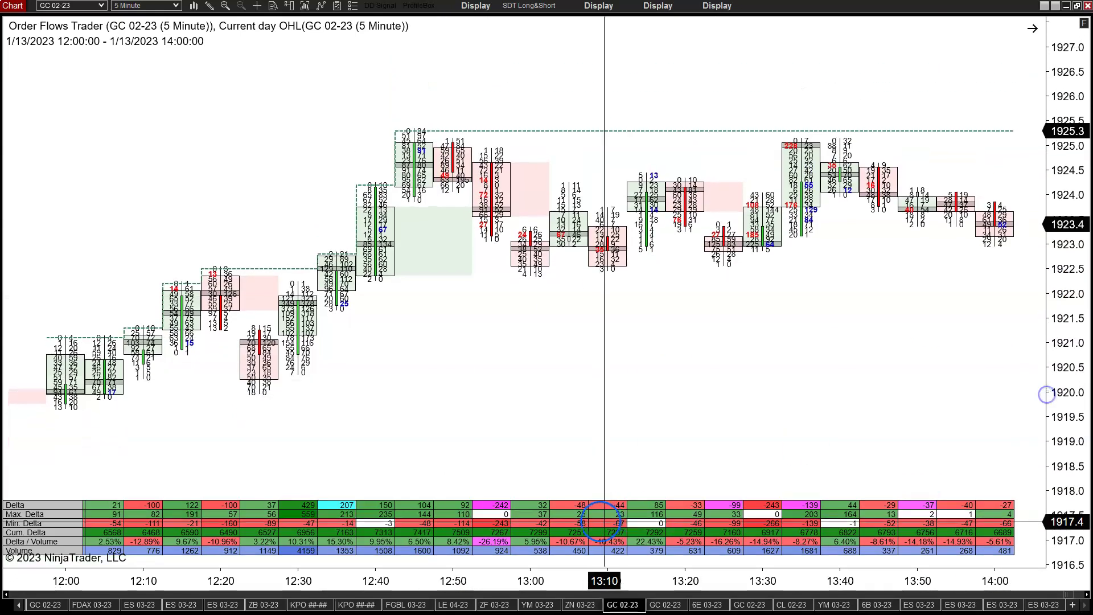
{"action": "left_click_drag", "start_coordinate": [1067, 598], "coordinate": [1048, 595]}
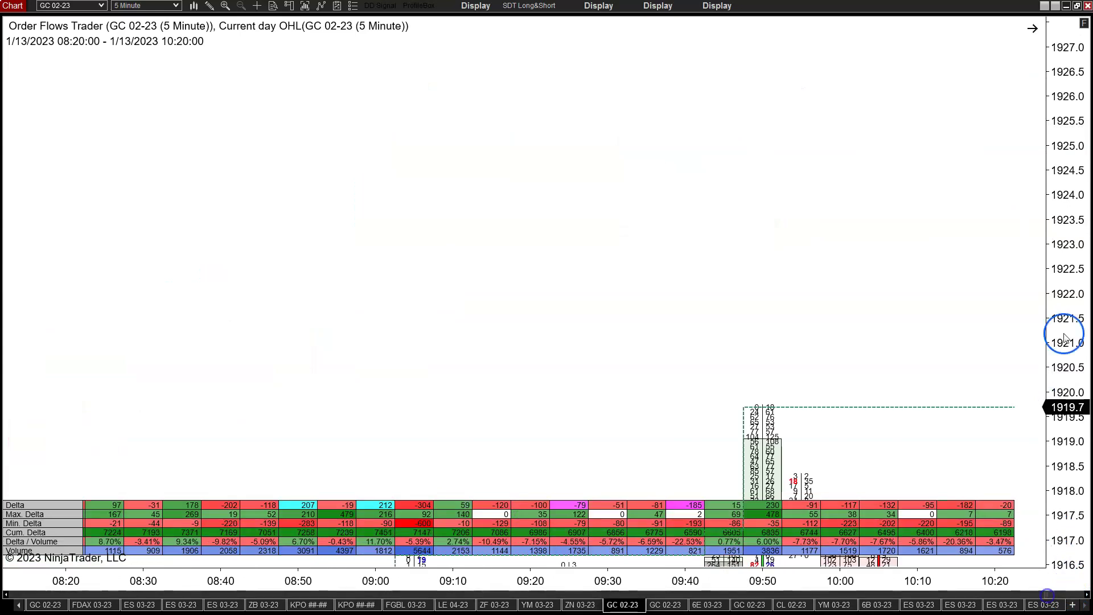
{"action": "left_click", "coordinate": [1083, 25]}
{"action": "scroll", "coordinate": [292, 361], "scroll_direction": "up", "scroll_amount": 8}
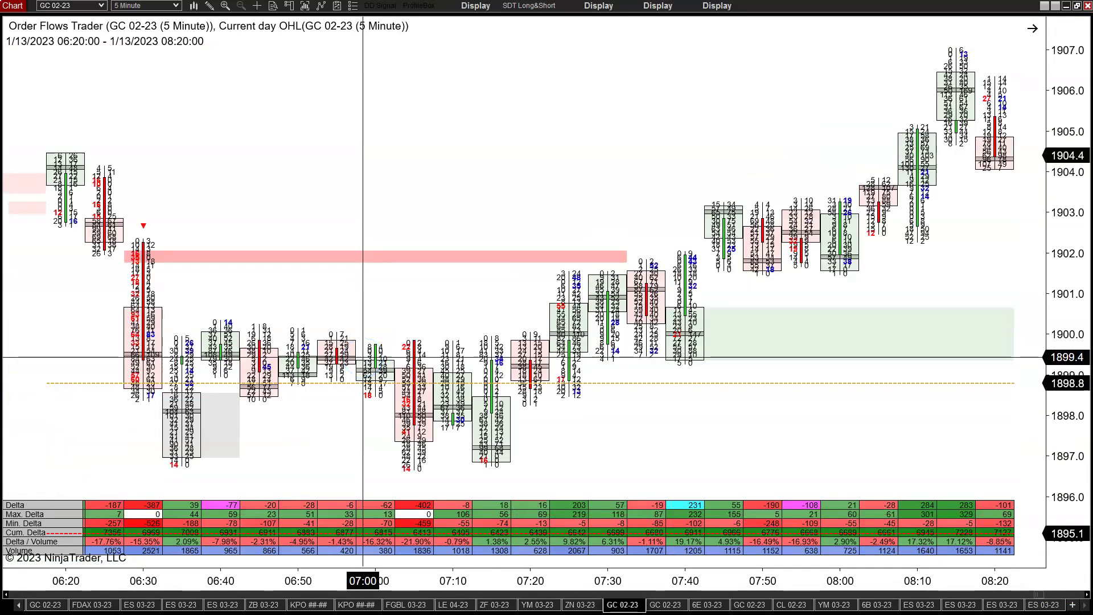
{"action": "left_click", "coordinate": [685, 350]}
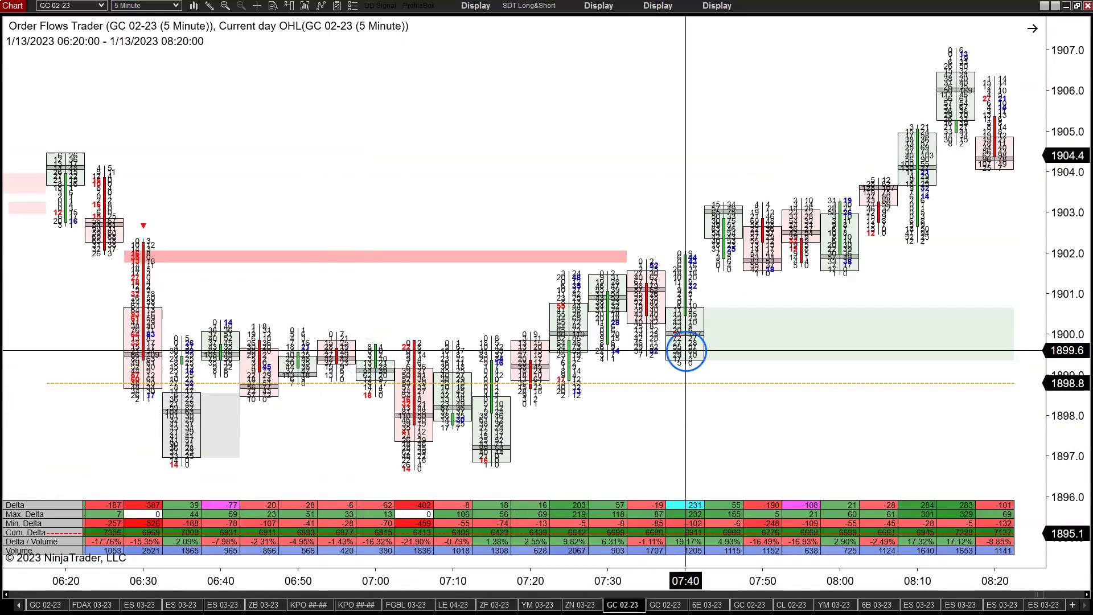
{"action": "scroll", "coordinate": [626, 353], "scroll_direction": "down", "scroll_amount": 1}
{"action": "left_click_drag", "start_coordinate": [578, 356], "coordinate": [624, 361]}
{"action": "left_click", "coordinate": [978, 605]}
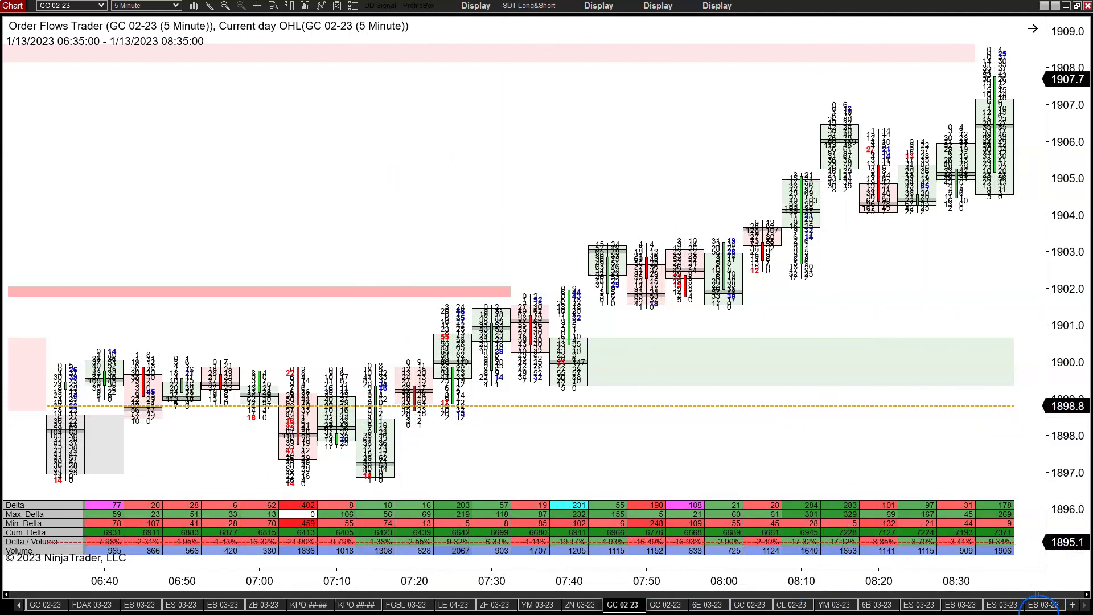
- Switch the 5-minute footprint chart's instrument to the 6E 03-23 futures contract
{"action": "left_click", "coordinate": [103, 7]}
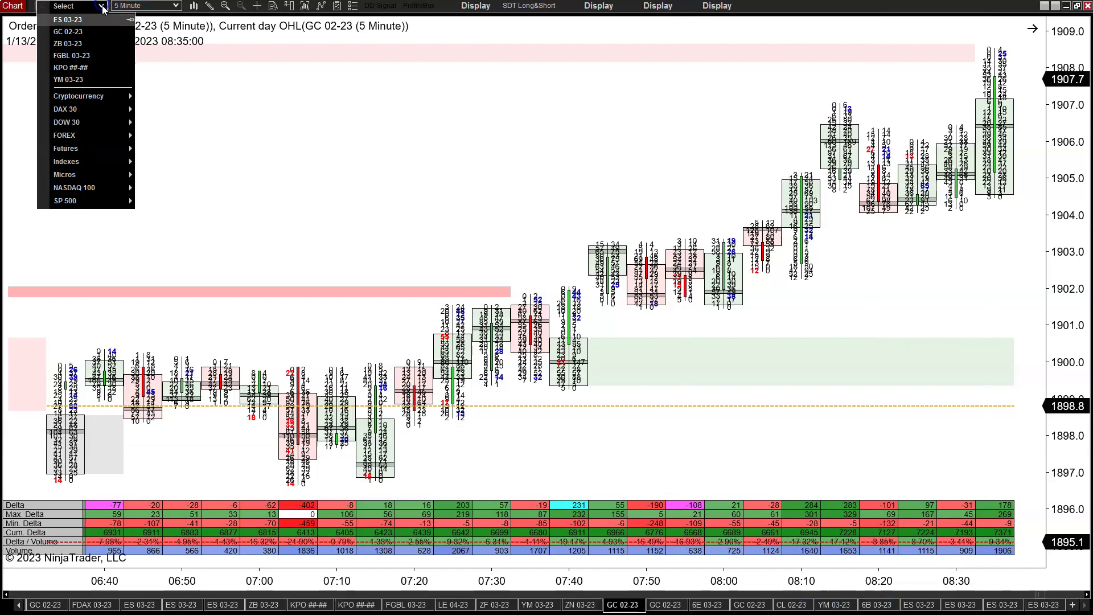
{"action": "mouse_move", "coordinate": [93, 149]}
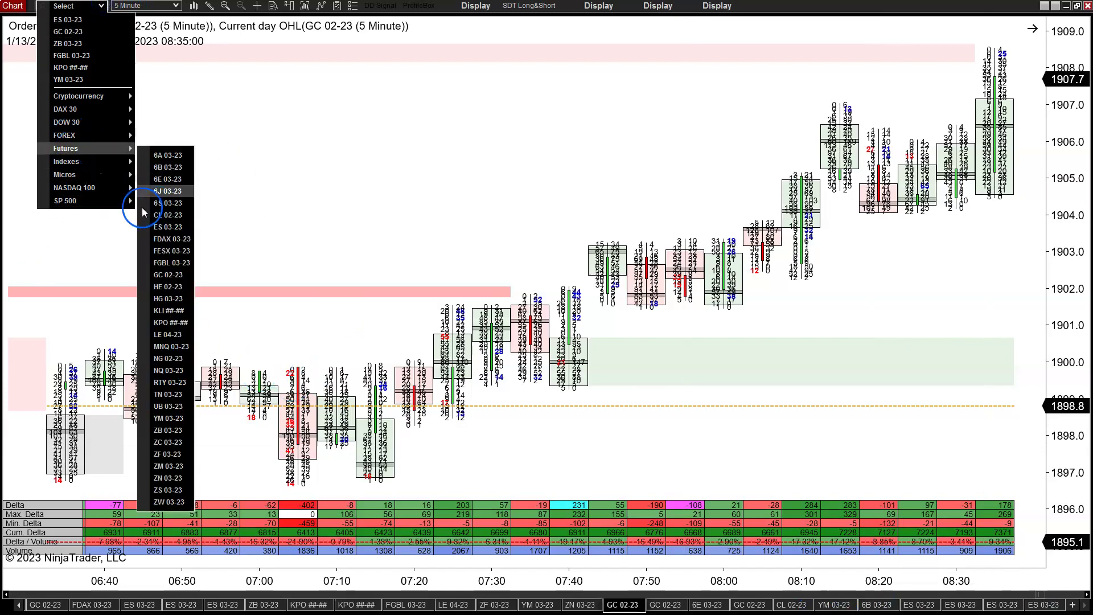
{"action": "left_click", "coordinate": [176, 179]}
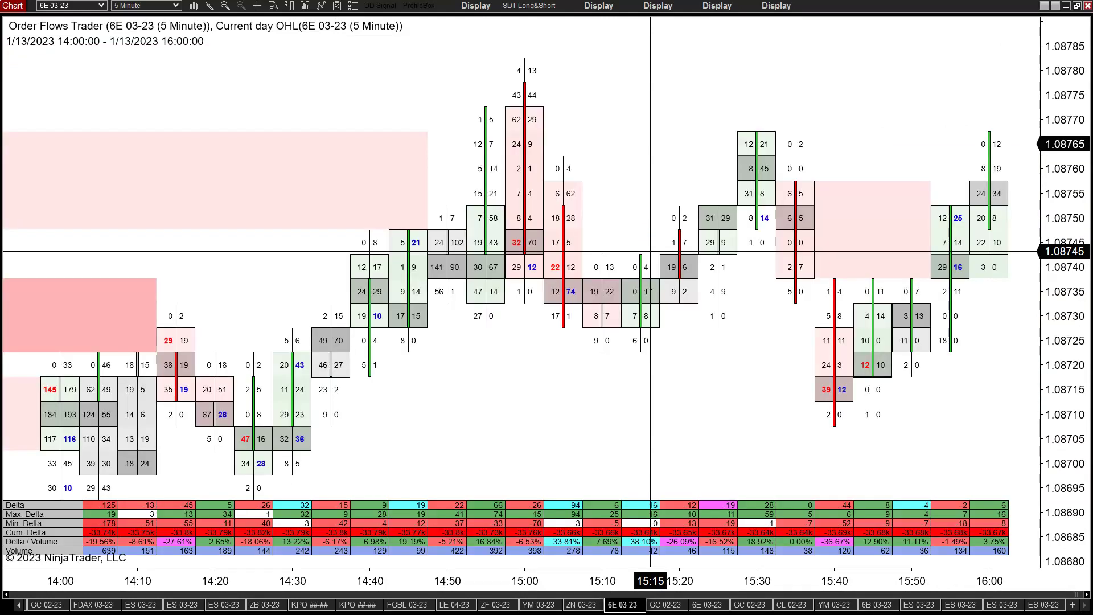
- Review the 6E 5-minute footprint bars of January 13 from 16:00 back to about 02:15
{"action": "left_click_drag", "start_coordinate": [650, 251], "coordinate": [767, 205]}
{"action": "scroll", "coordinate": [500, 334], "scroll_direction": "up", "scroll_amount": 4}
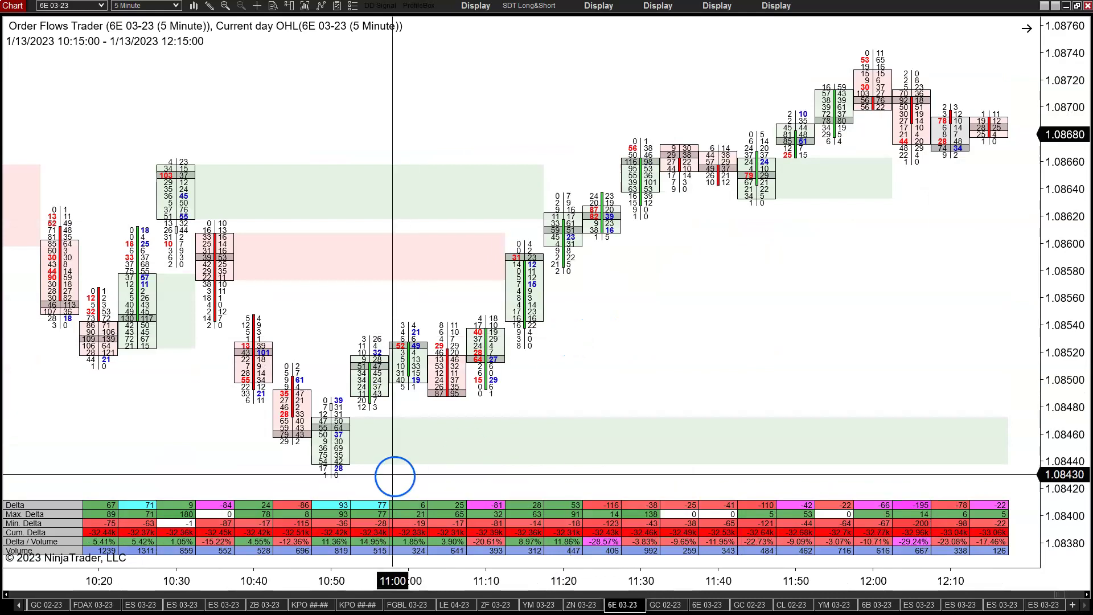
{"action": "scroll", "coordinate": [402, 420], "scroll_direction": "up", "scroll_amount": 4}
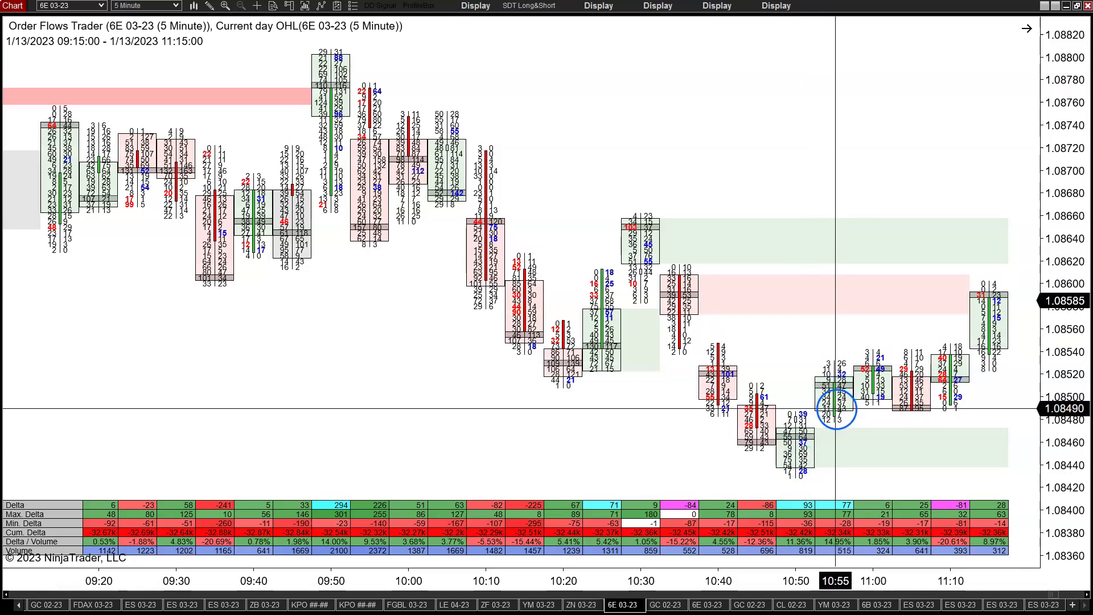
{"action": "scroll", "coordinate": [828, 407], "scroll_direction": "right", "scroll_amount": 3}
{"action": "scroll", "coordinate": [825, 407], "scroll_direction": "left", "scroll_amount": 15}
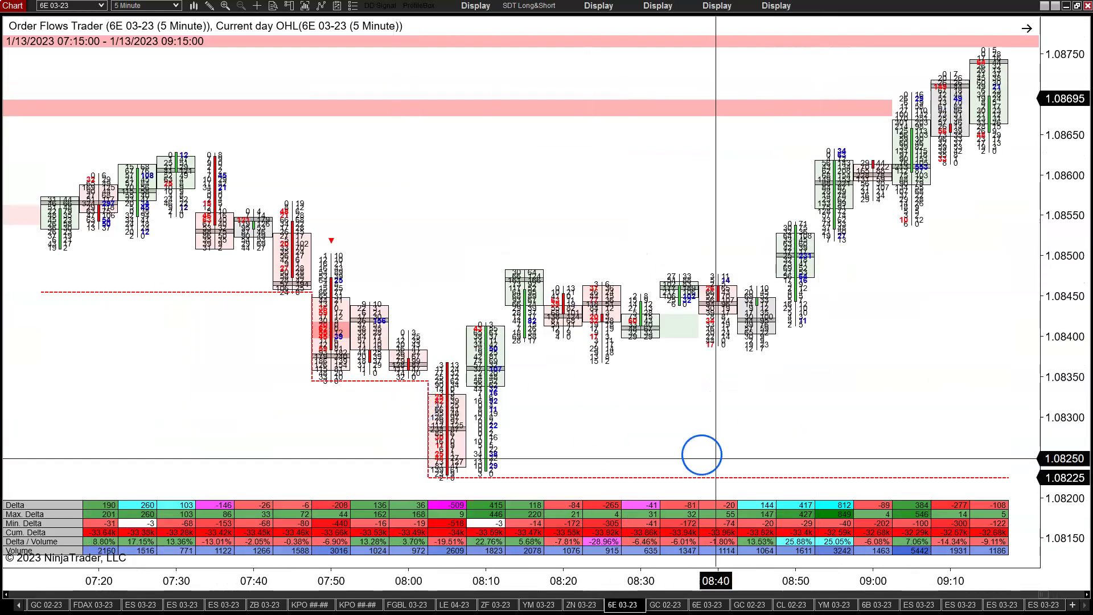
{"action": "scroll", "coordinate": [712, 457], "scroll_direction": "right", "scroll_amount": 3}
{"action": "scroll", "coordinate": [722, 459], "scroll_direction": "left", "scroll_amount": 6}
{"action": "scroll", "coordinate": [719, 459], "scroll_direction": "left", "scroll_amount": 20}
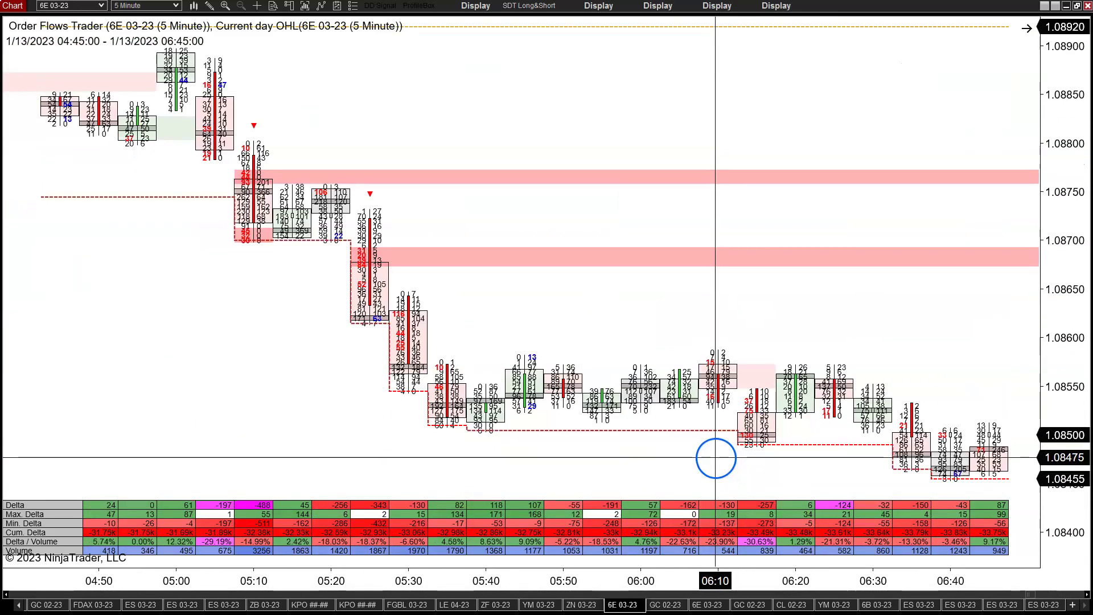
{"action": "scroll", "coordinate": [715, 456], "scroll_direction": "left", "scroll_amount": 14}
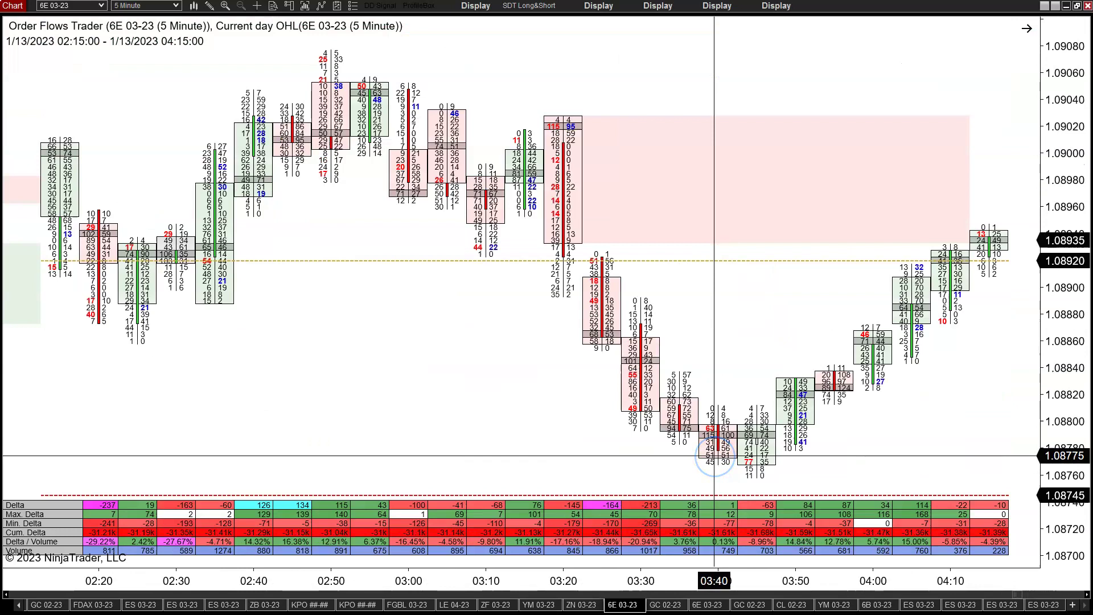
- Review the earlier 6E footprint bars from 03:45 on January 13 back to 11:35 on January 12
{"action": "scroll", "coordinate": [582, 418], "scroll_direction": "right", "scroll_amount": 3}
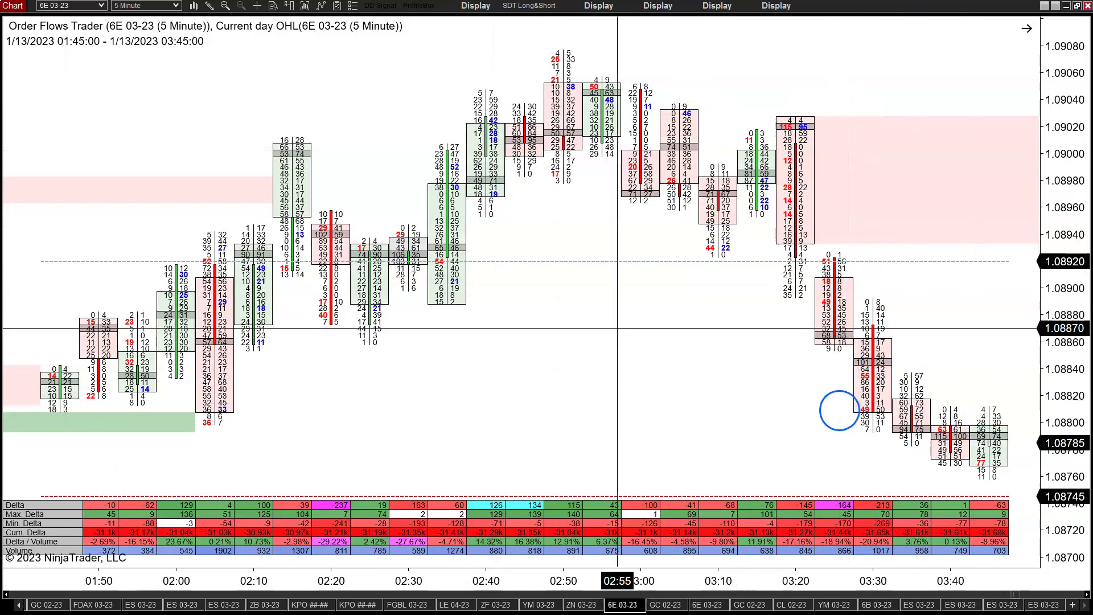
{"action": "scroll", "coordinate": [515, 300], "scroll_direction": "left", "scroll_amount": 6}
{"action": "scroll", "coordinate": [514, 300], "scroll_direction": "left", "scroll_amount": 20}
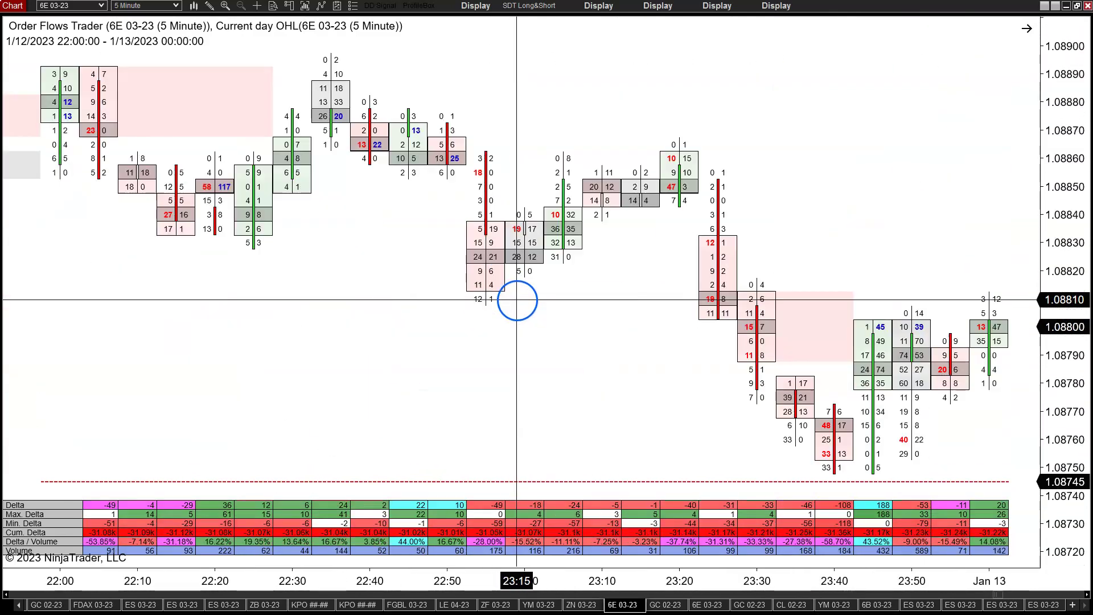
{"action": "scroll", "coordinate": [519, 299], "scroll_direction": "left", "scroll_amount": 6}
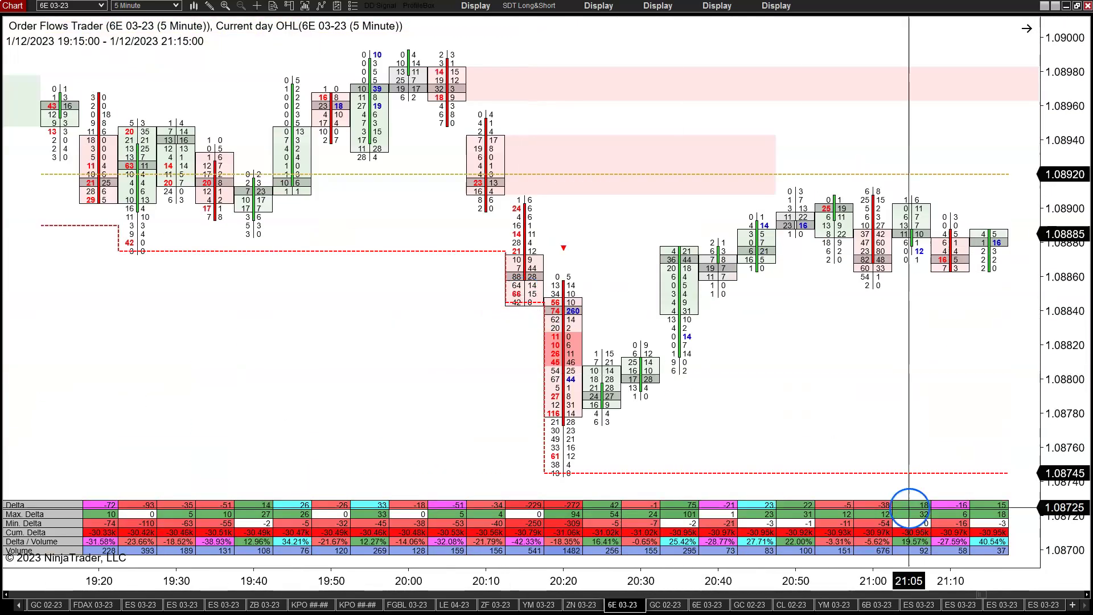
{"action": "left_click_drag", "start_coordinate": [979, 593], "coordinate": [944, 592]}
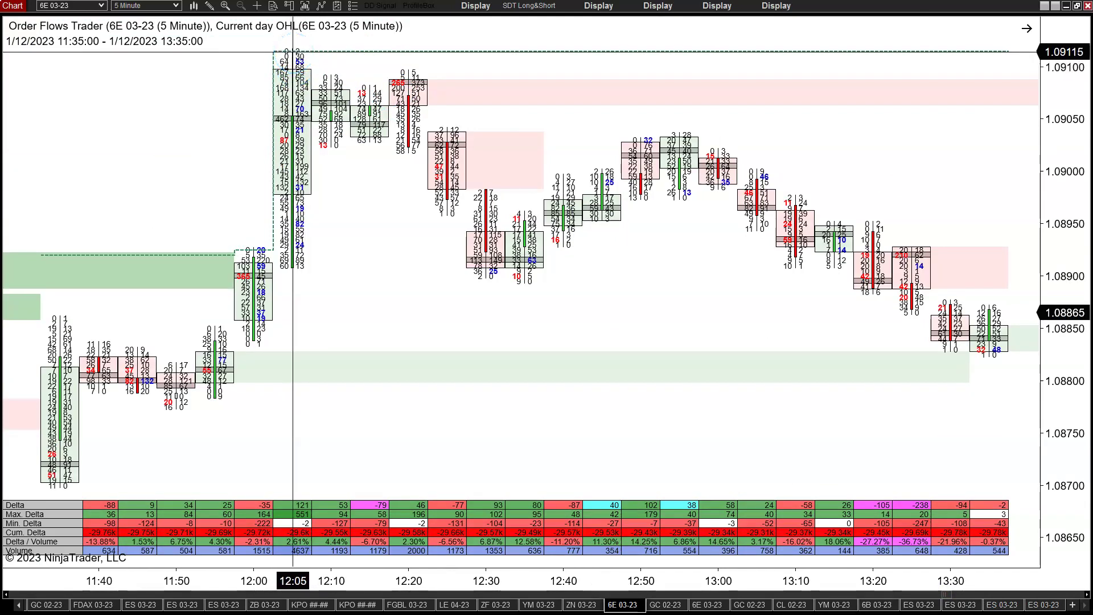
- Examine the January 12 6E footprint bars and their zones after the 12:05 high, through 14:20
{"action": "left_click", "coordinate": [361, 64]}
{"action": "left_click", "coordinate": [415, 87]}
{"action": "left_click", "coordinate": [316, 82]}
{"action": "left_click_drag", "start_coordinate": [316, 83], "coordinate": [900, 310]}
{"action": "scroll", "coordinate": [900, 311], "scroll_direction": "down", "scroll_amount": 3}
{"action": "left_click_drag", "start_coordinate": [666, 298], "coordinate": [872, 440]}
{"action": "scroll", "coordinate": [814, 447], "scroll_direction": "down", "scroll_amount": 2}
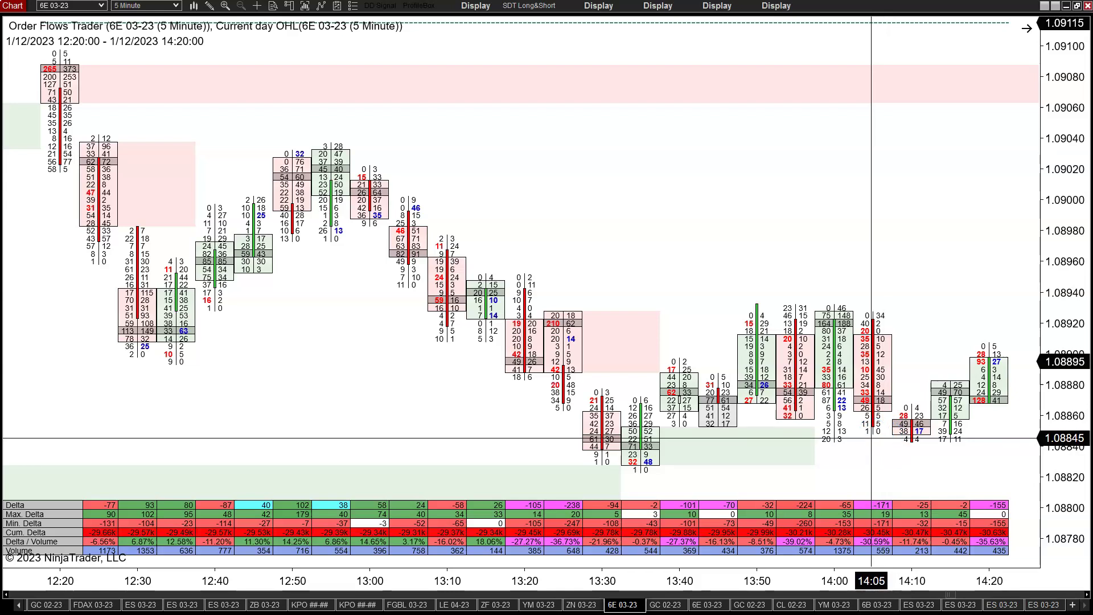
{"action": "left_click_drag", "start_coordinate": [717, 273], "coordinate": [676, 199]}
- Enable Exhaustion Prints in the Order Flows Trader indicator settings and set their volume limit to 5
{"action": "right_click", "coordinate": [676, 199]}
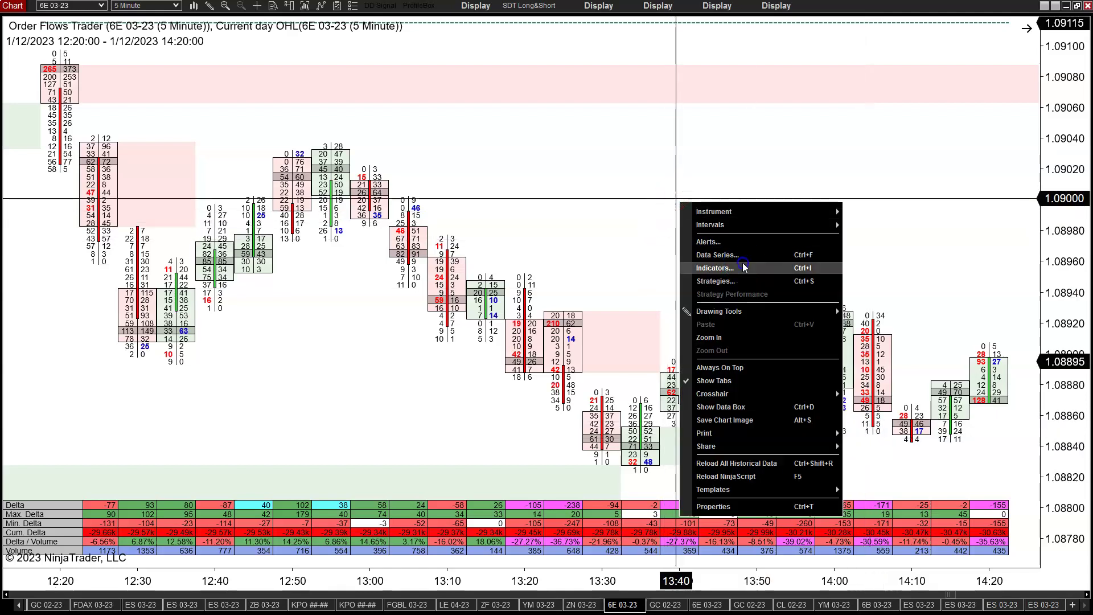
{"action": "left_click", "coordinate": [744, 260]}
{"action": "left_click", "coordinate": [743, 256]}
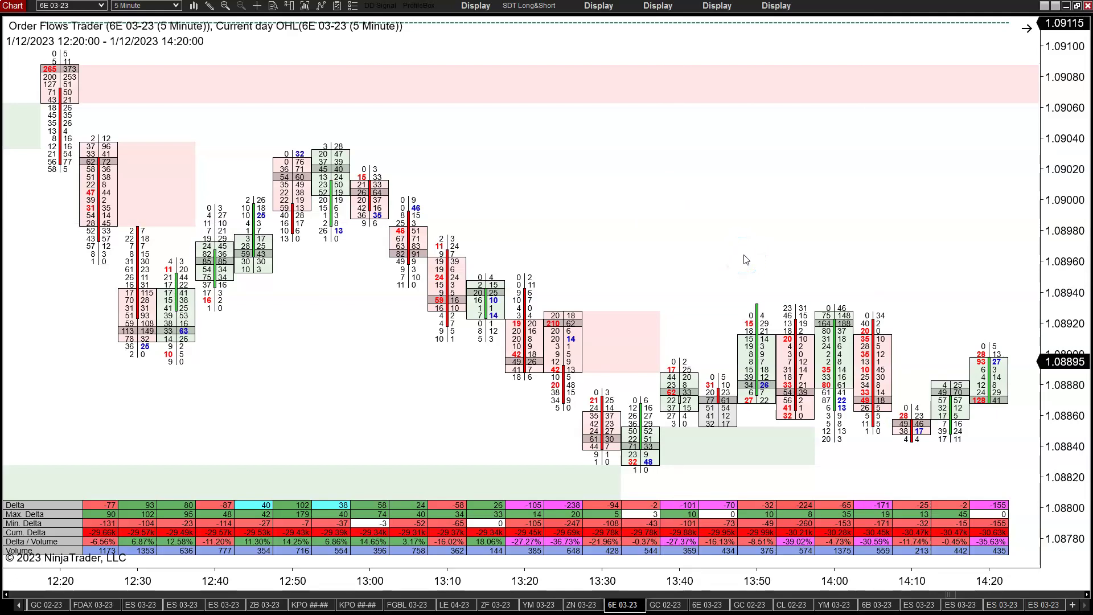
{"action": "key", "text": "ctrl+i"}
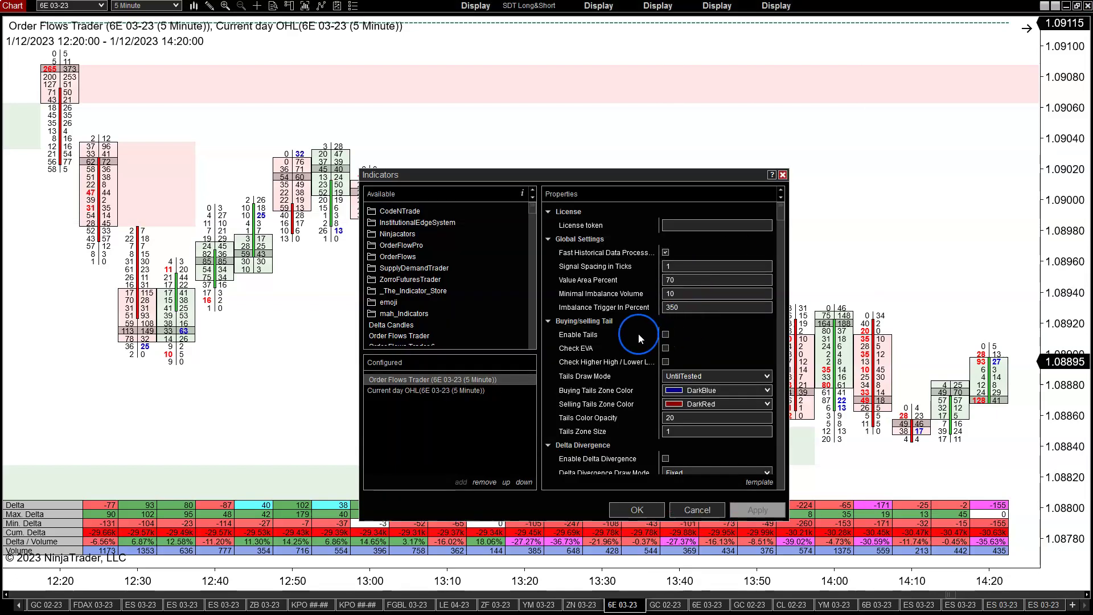
{"action": "scroll", "coordinate": [638, 334], "scroll_direction": "down", "scroll_amount": 3}
{"action": "scroll", "coordinate": [660, 381], "scroll_direction": "down", "scroll_amount": 4}
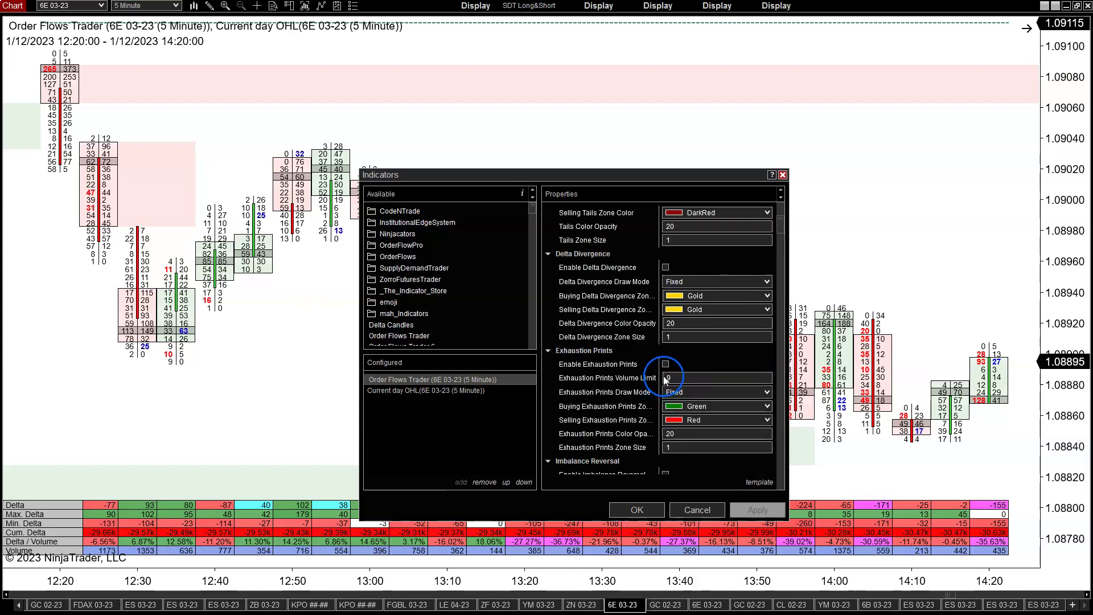
{"action": "left_click", "coordinate": [665, 363]}
{"action": "left_click", "coordinate": [622, 377]}
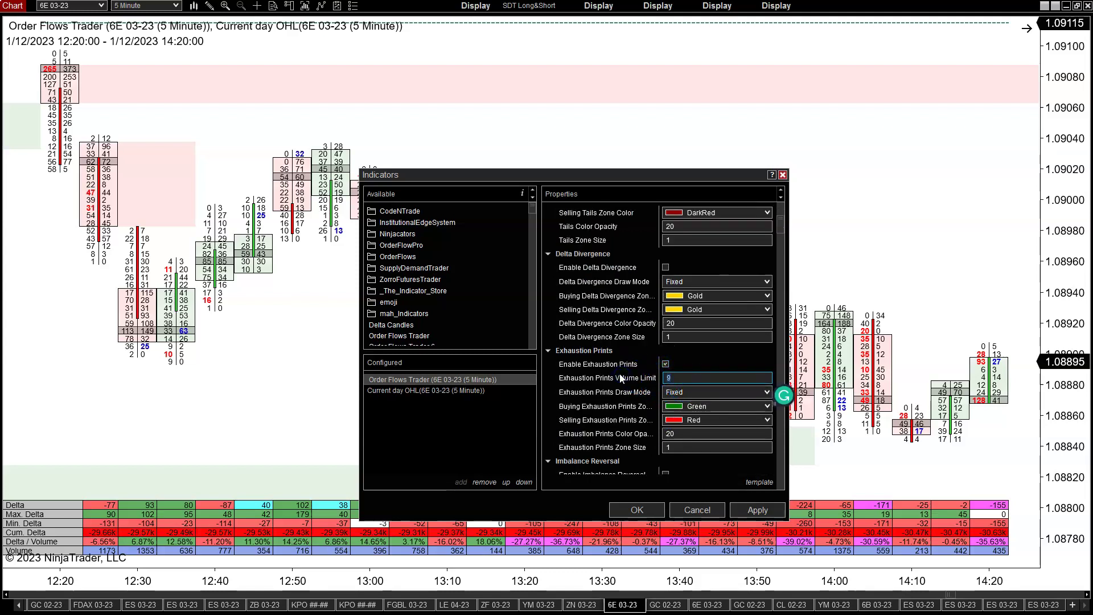
{"action": "type", "text": "5"}
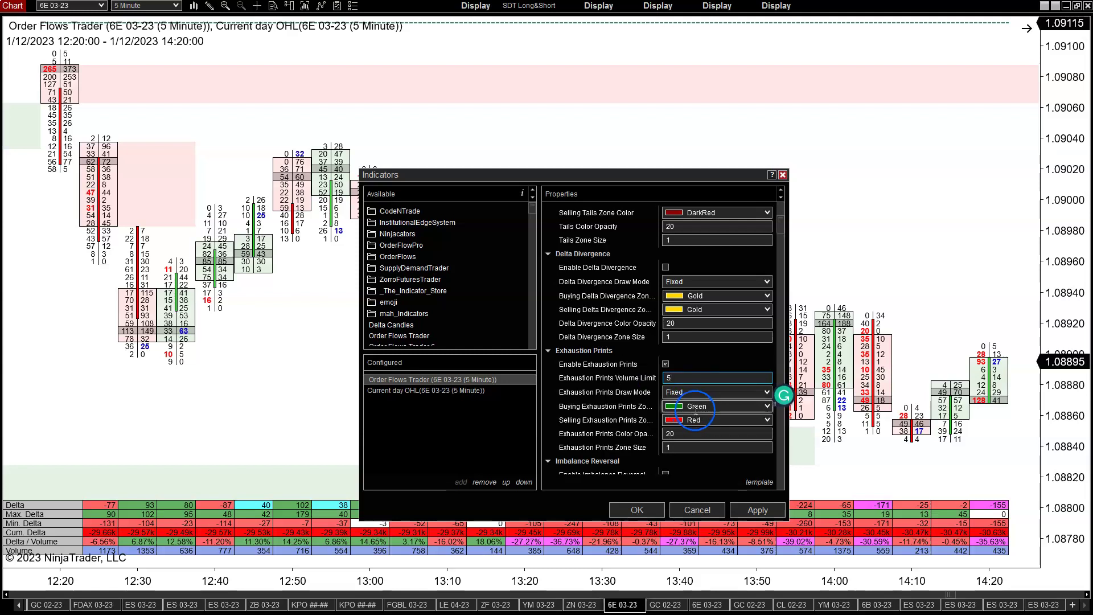
- Set the exhaustion prints' draw mode to UntilTested and color opacity to 50, and apply the indicator settings
{"action": "left_click", "coordinate": [642, 435]}
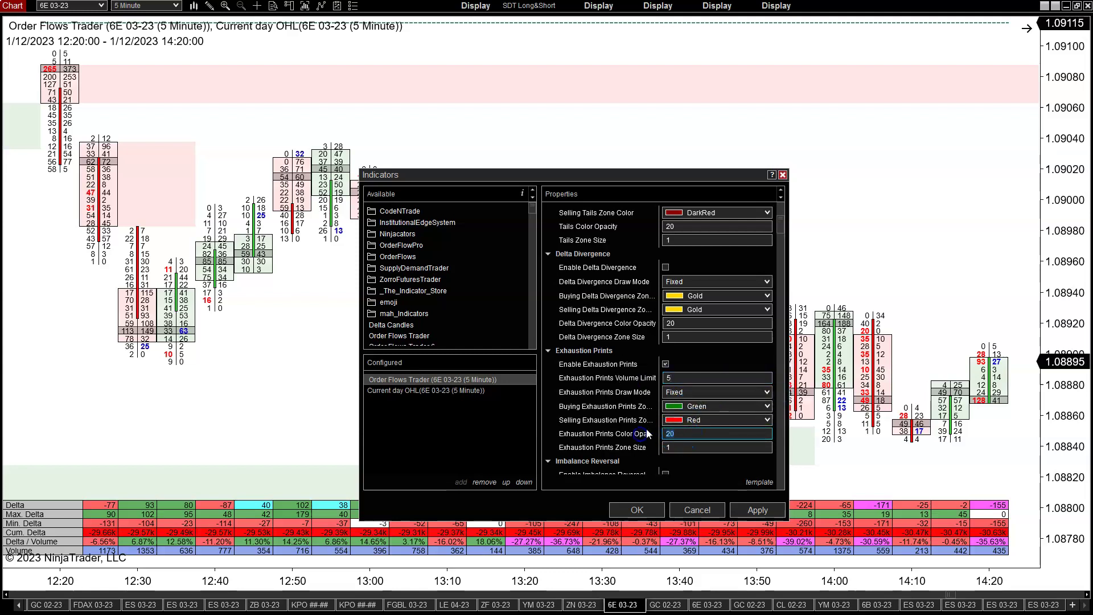
{"action": "left_click", "coordinate": [681, 392]}
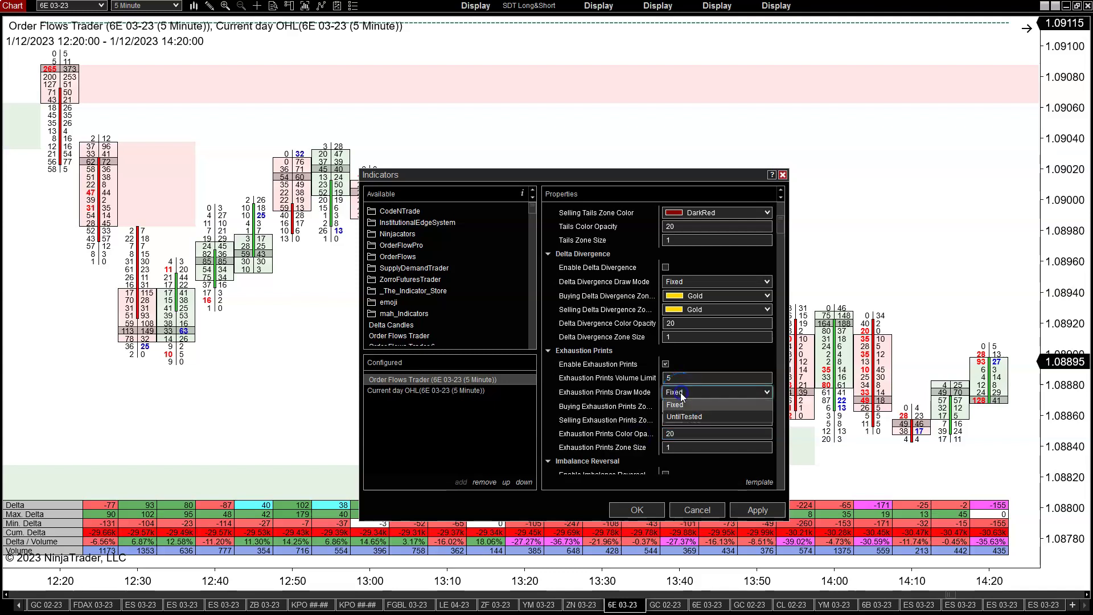
{"action": "left_click", "coordinate": [678, 434]}
{"action": "left_click", "coordinate": [608, 427]}
{"action": "type", "text": "50"}
{"action": "left_click", "coordinate": [766, 510]}
{"action": "left_click", "coordinate": [648, 512]}
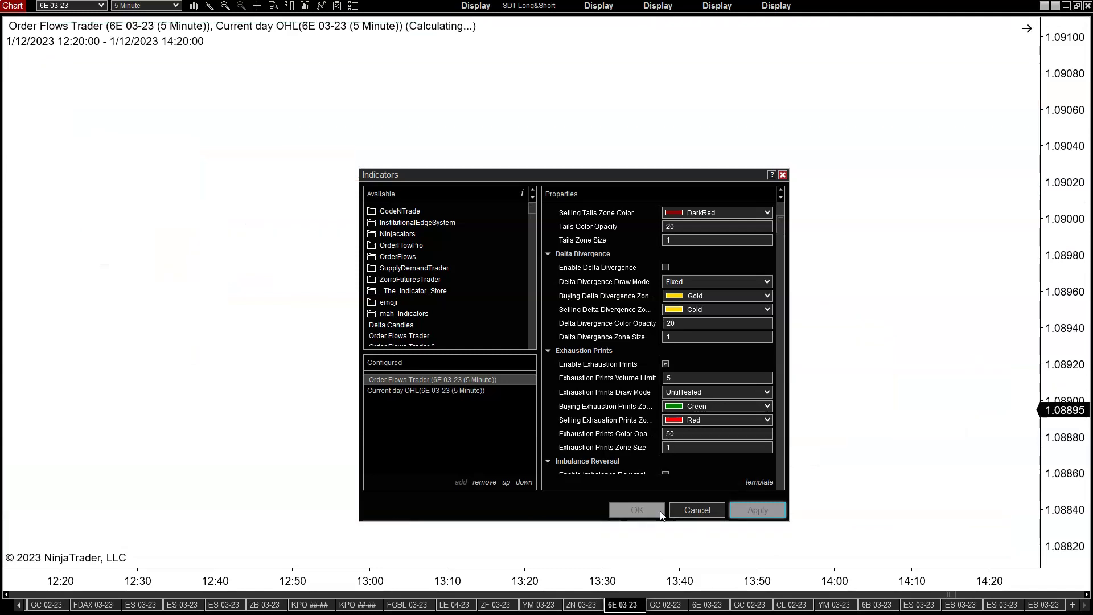
{"action": "left_click", "coordinate": [663, 511]}
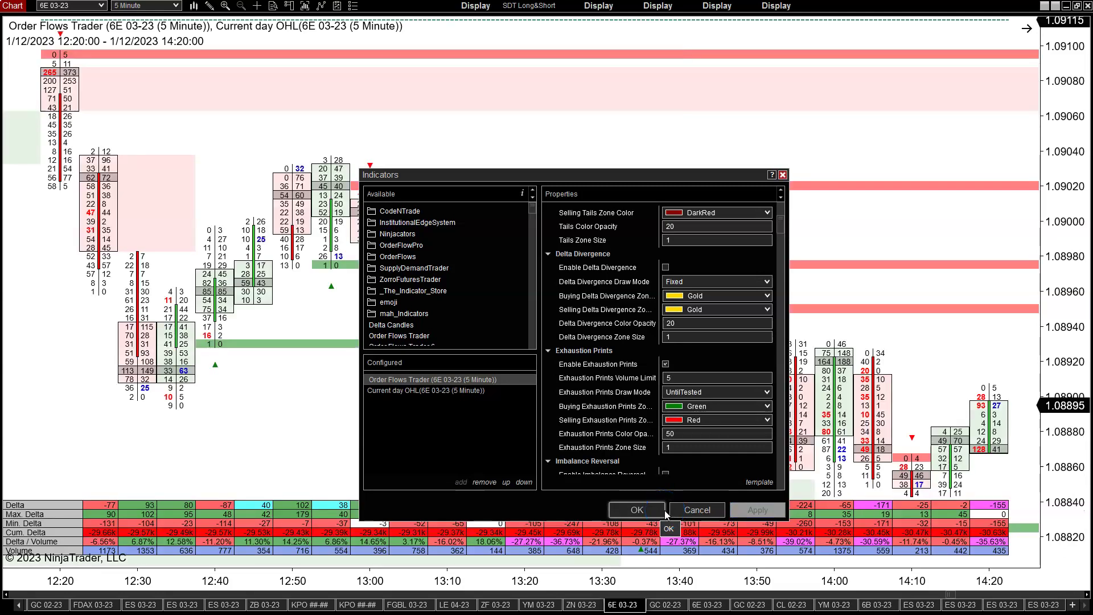
{"action": "left_click", "coordinate": [651, 509]}
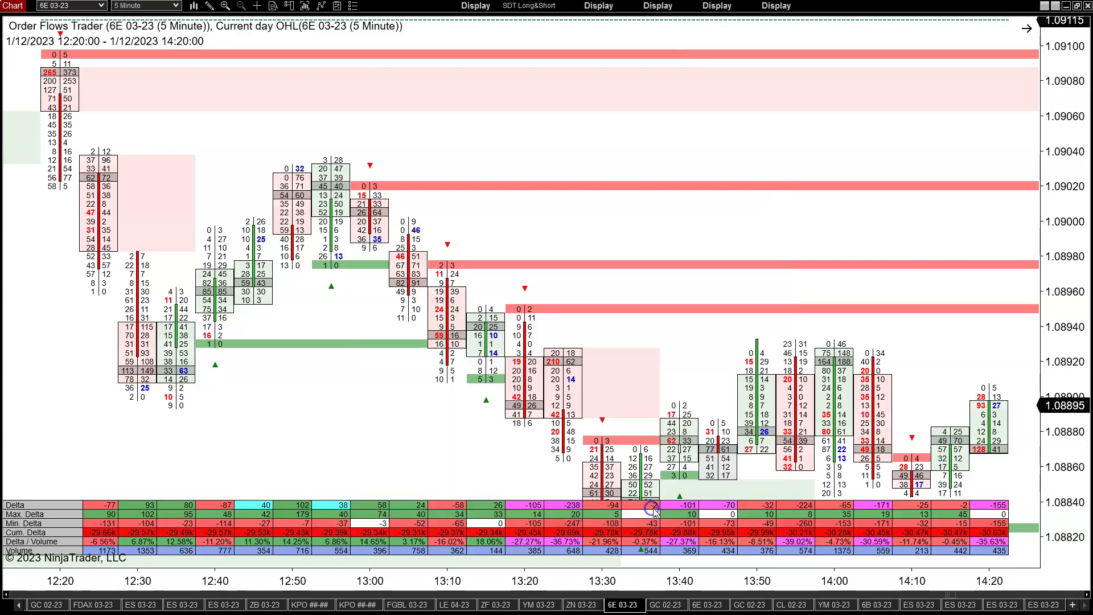
- Examine the exhaustion print zones on the January 12 6E bars from 12:00 to 14:20
{"action": "left_click_drag", "start_coordinate": [561, 578], "coordinate": [619, 580]}
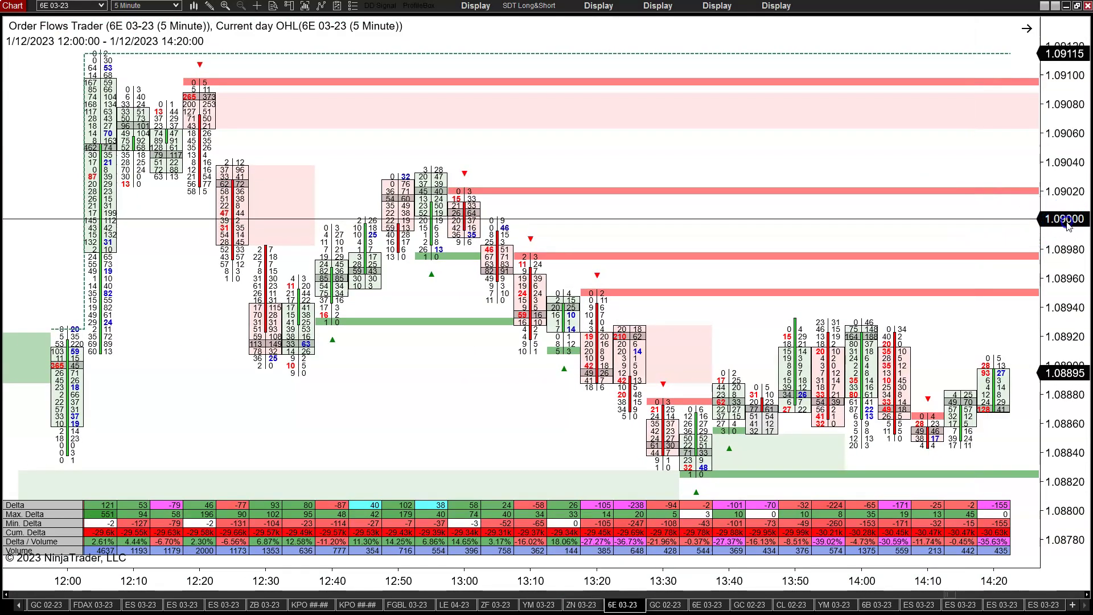
{"action": "left_click_drag", "start_coordinate": [1066, 224], "coordinate": [1066, 242]}
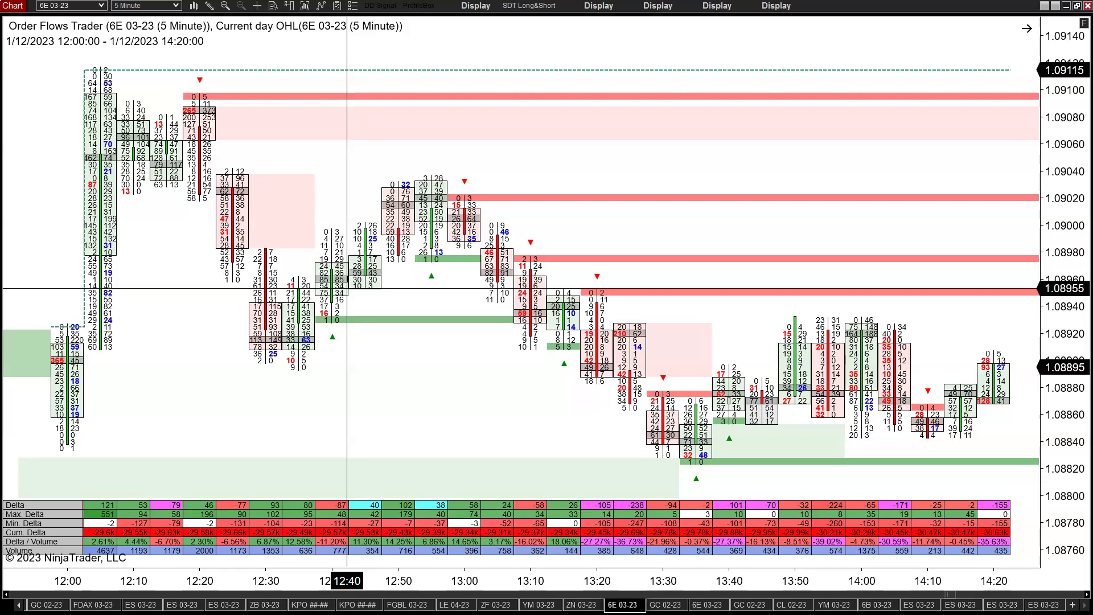
{"action": "left_click", "coordinate": [320, 291]}
{"action": "left_click", "coordinate": [41, 560]}
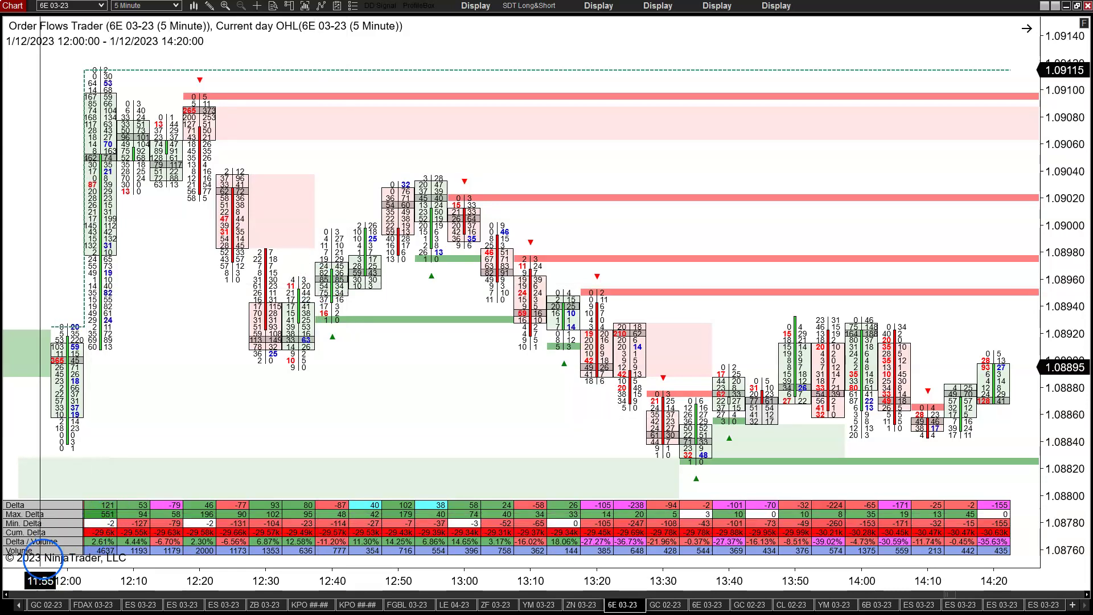